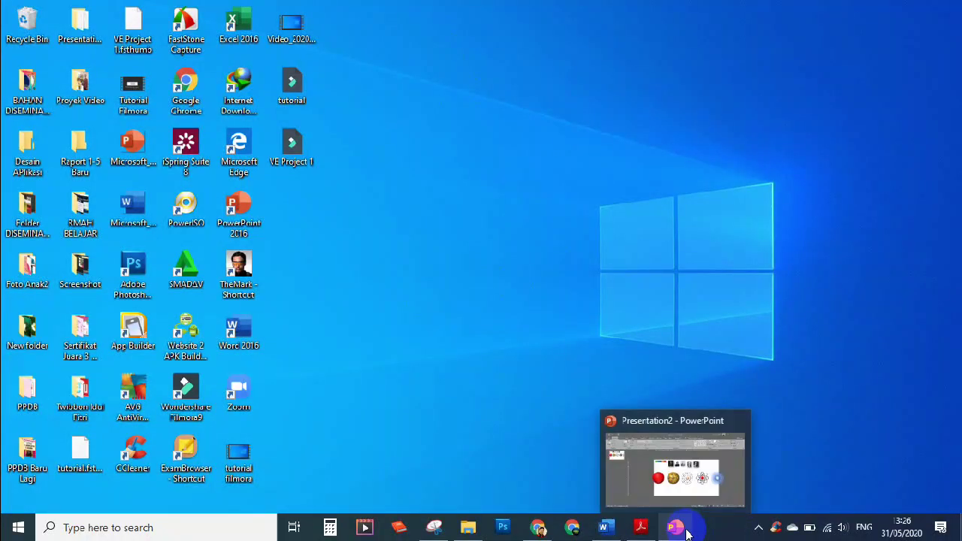
Restore the Presentation2 window with the atom-model slide from the taskbar.
left_click(680, 443)
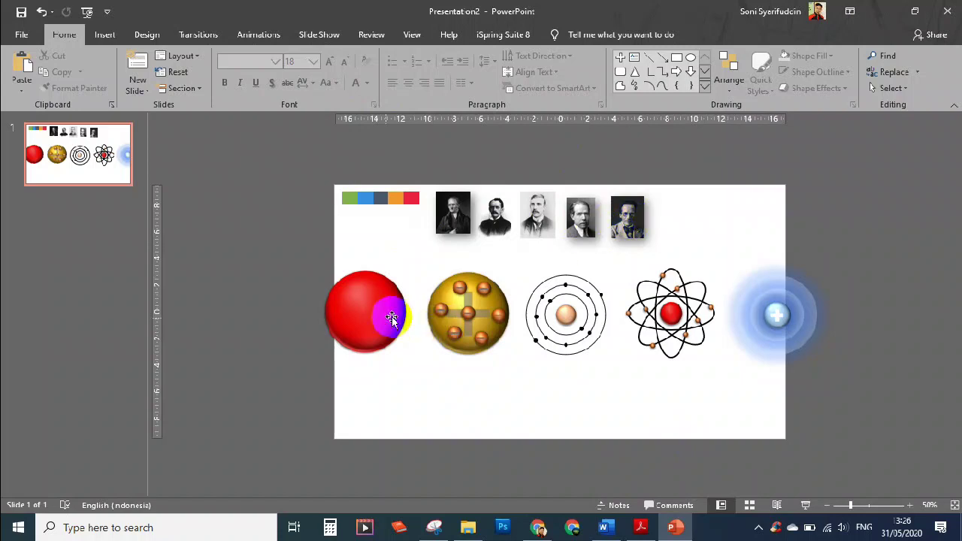
Save the red and gold spheres to the Desktop as pictures 1 and 2.
right_click(352, 309)
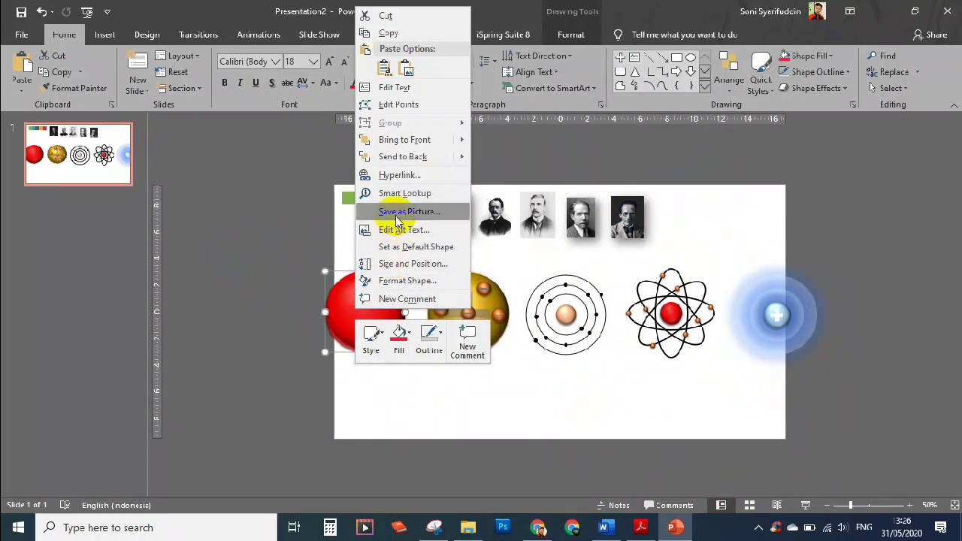
left_click(396, 217)
left_click(60, 121)
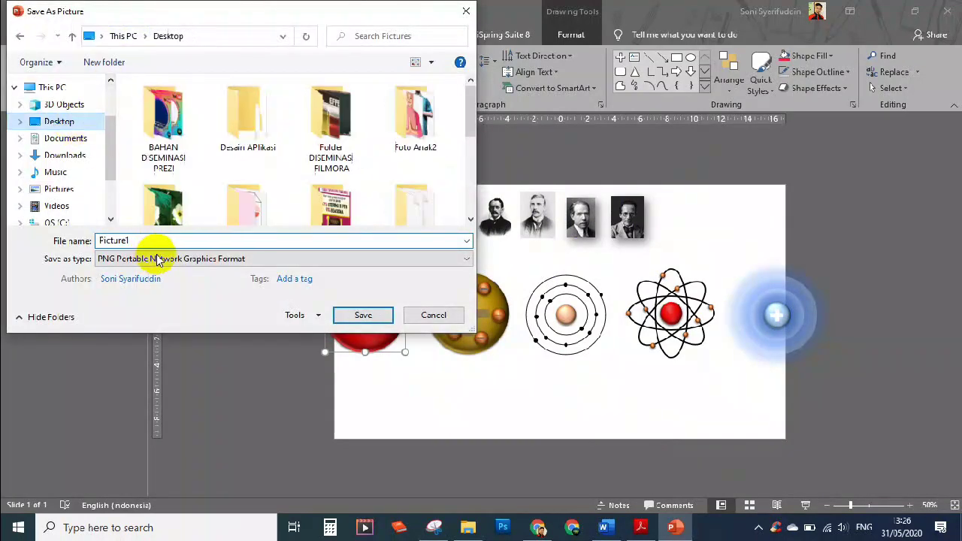
left_click(364, 318)
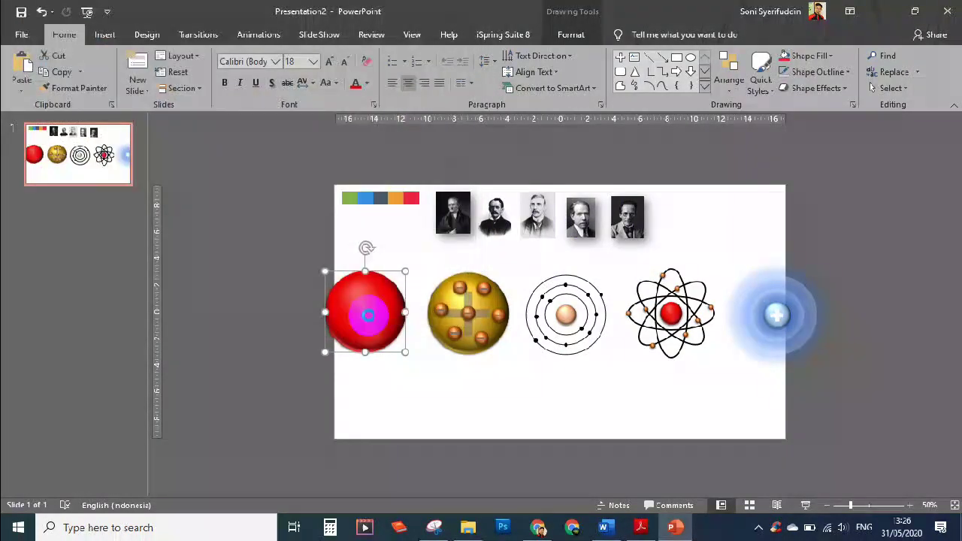
right_click(473, 307)
left_click(514, 216)
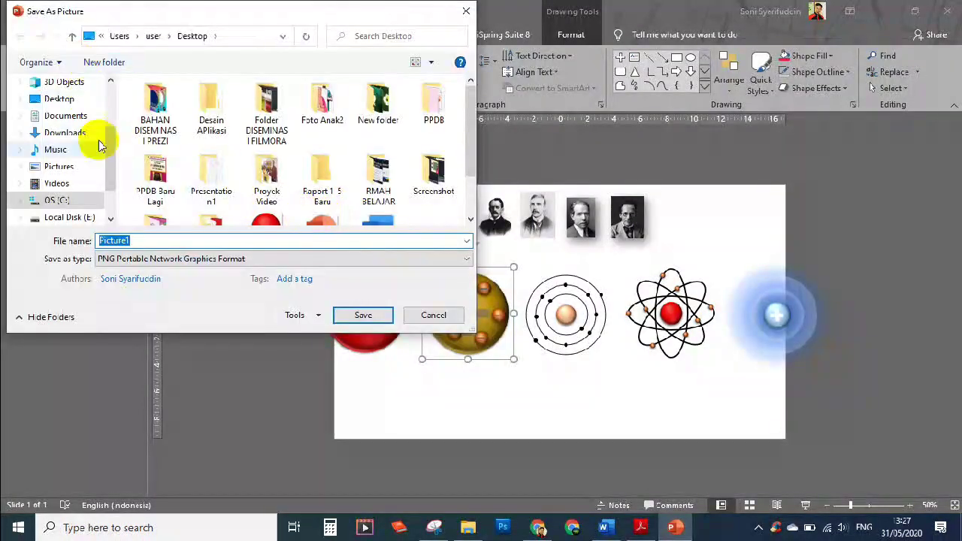
type("2")
left_click(358, 314)
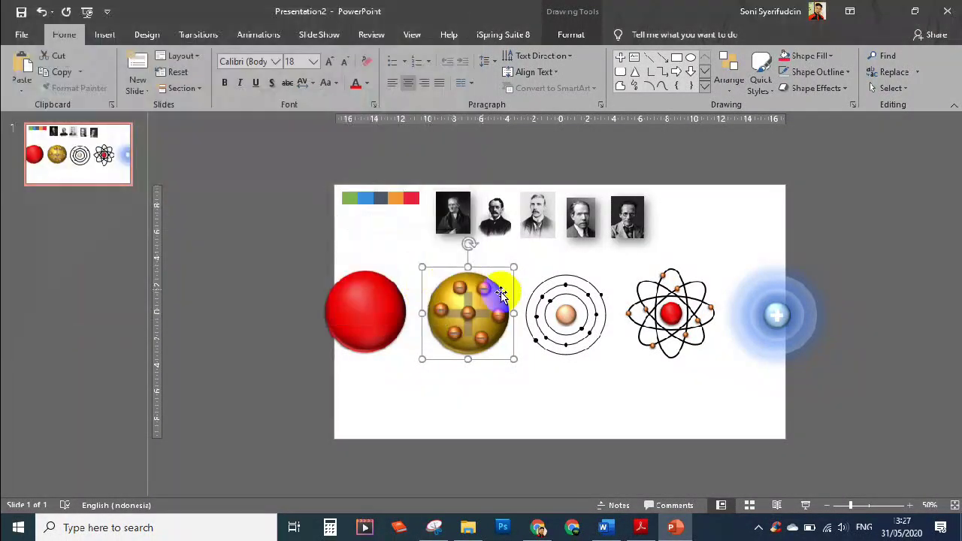
Save the ringed and orbit atom models as pictures 3 and 4.
right_click(561, 303)
left_click(605, 218)
type("3")
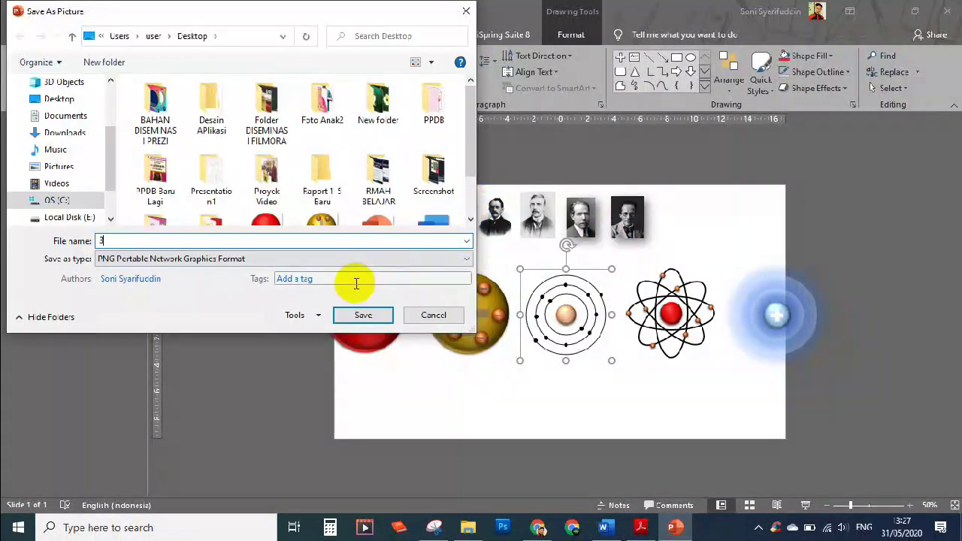
left_click(360, 315)
right_click(636, 316)
left_click(661, 312)
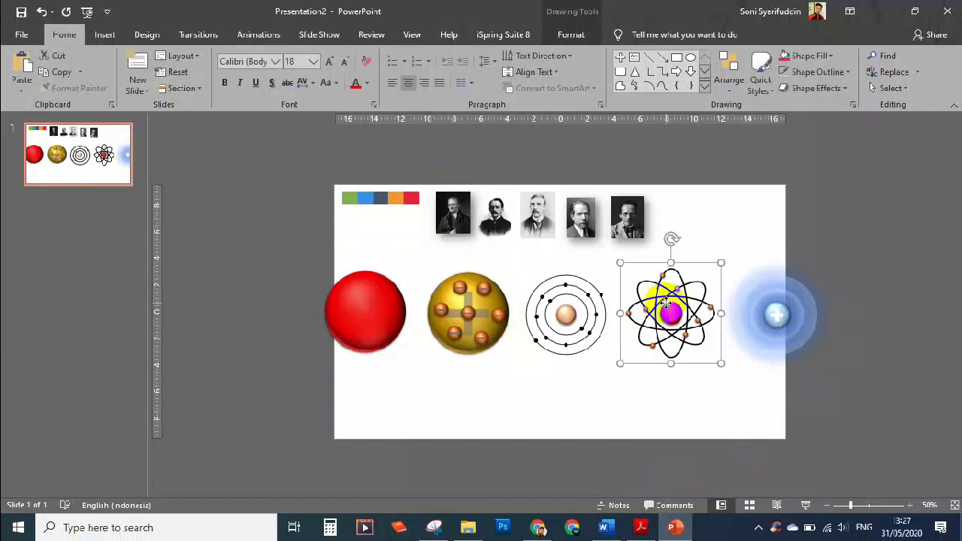
right_click(667, 312)
left_click(707, 223)
type("4")
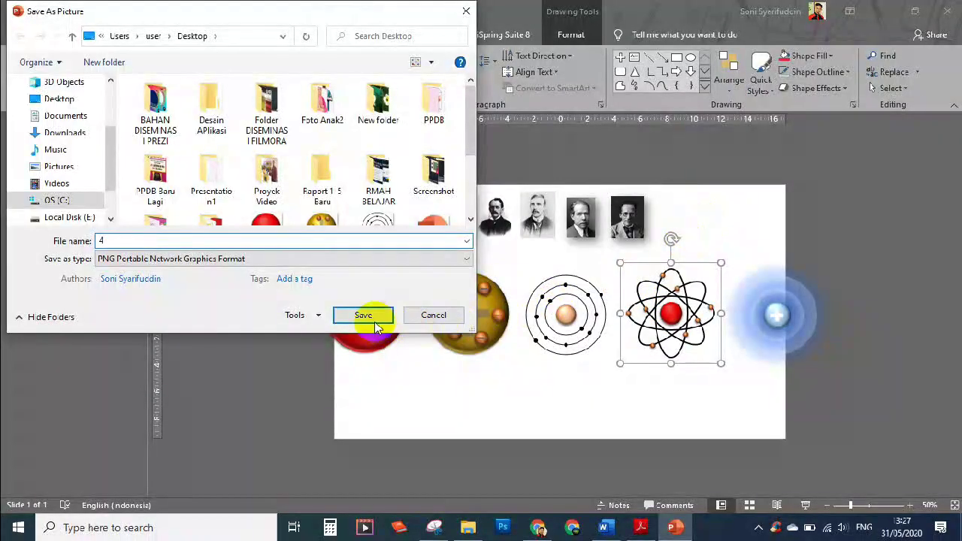
left_click(360, 314)
Save the glowing blue atom as picture 5, then select all five atom models.
right_click(769, 316)
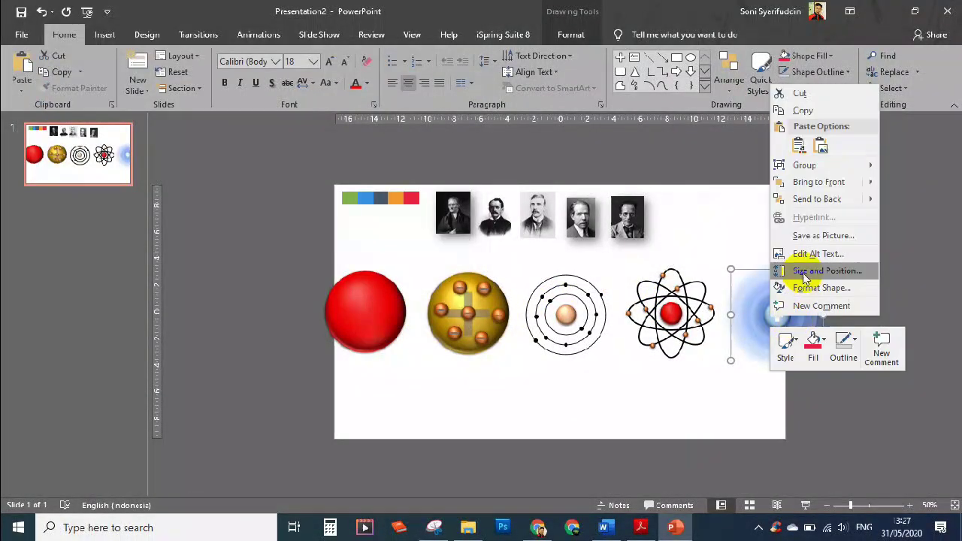
left_click(784, 233)
type("5")
left_click(361, 315)
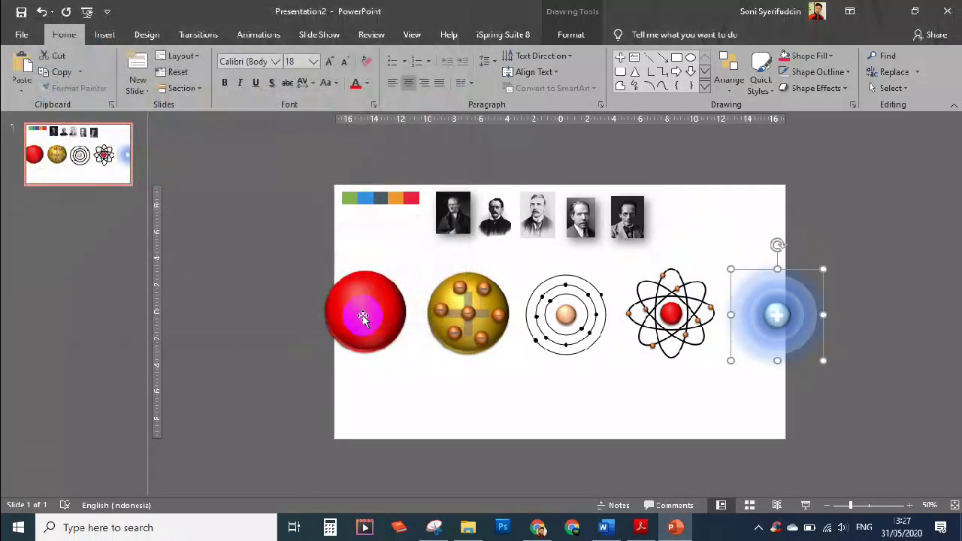
left_click_drag(258, 241, 866, 435)
Delete the original atom models and insert the saved Desktop images, spreading them apart.
key("Delete")
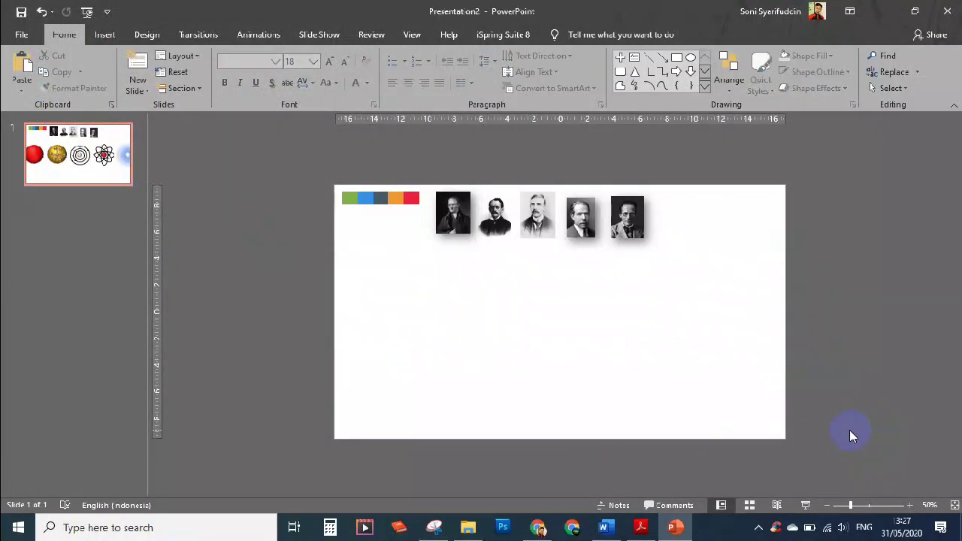
left_click(105, 34)
left_click(182, 85)
left_click(104, 83)
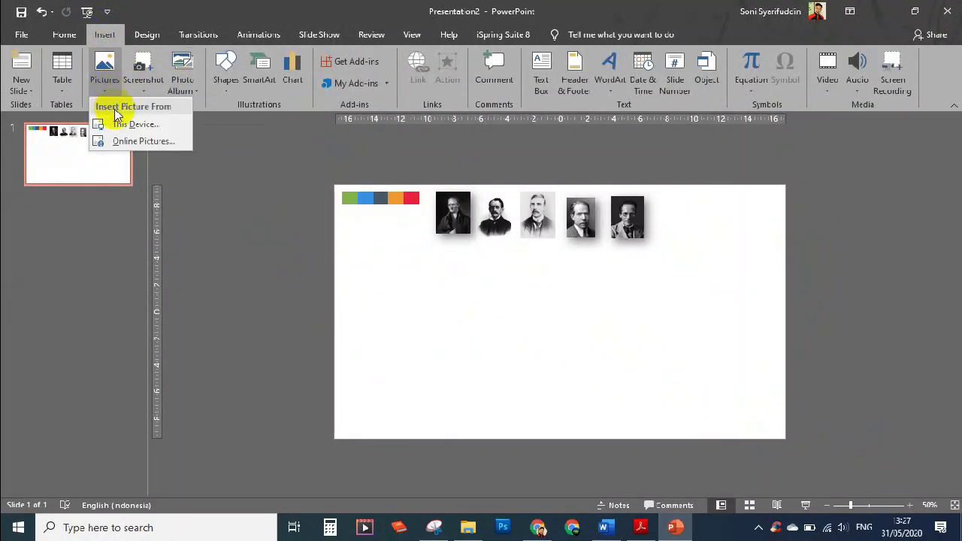
left_click(97, 123)
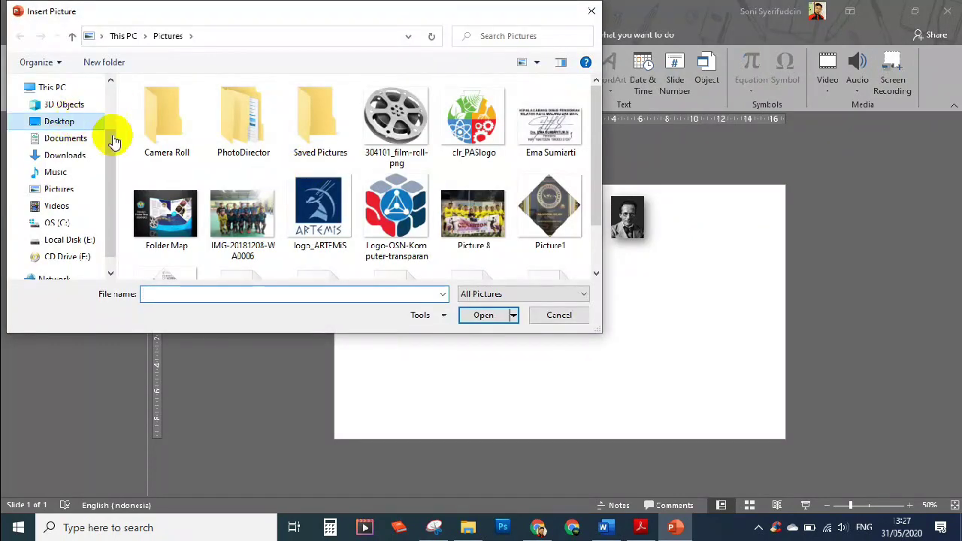
left_click(102, 122)
scroll(433, 229, "down", 1)
left_click(316, 218)
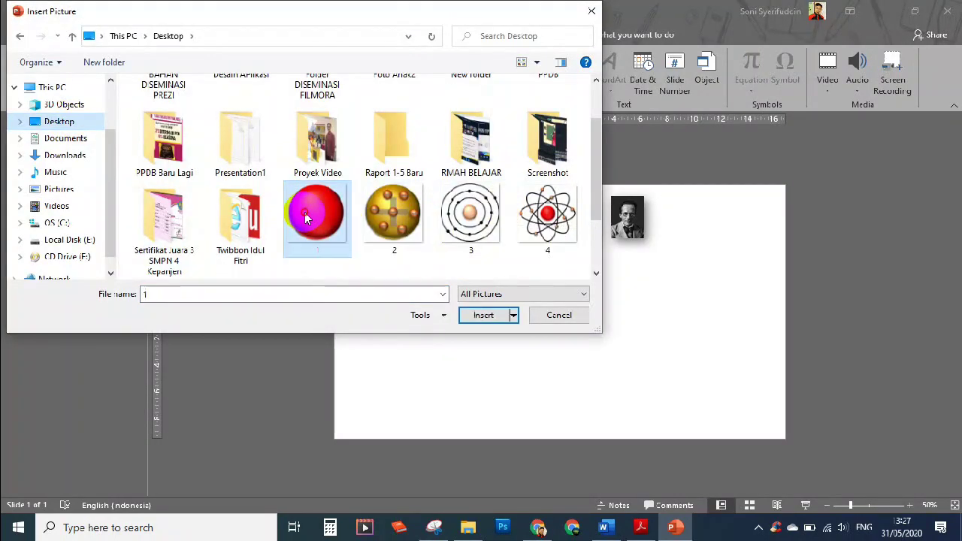
left_click(564, 234, "shift")
key("Return")
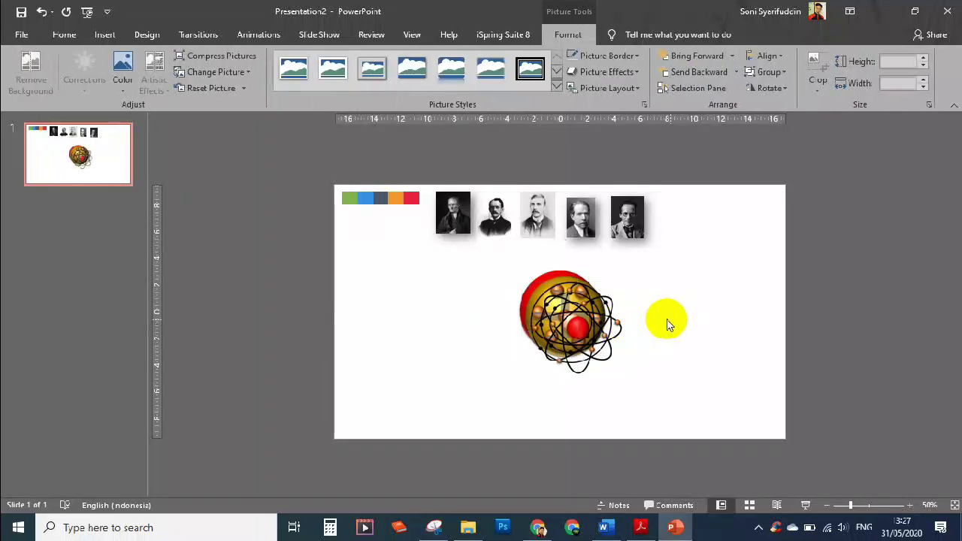
left_click_drag(570, 316, 377, 311)
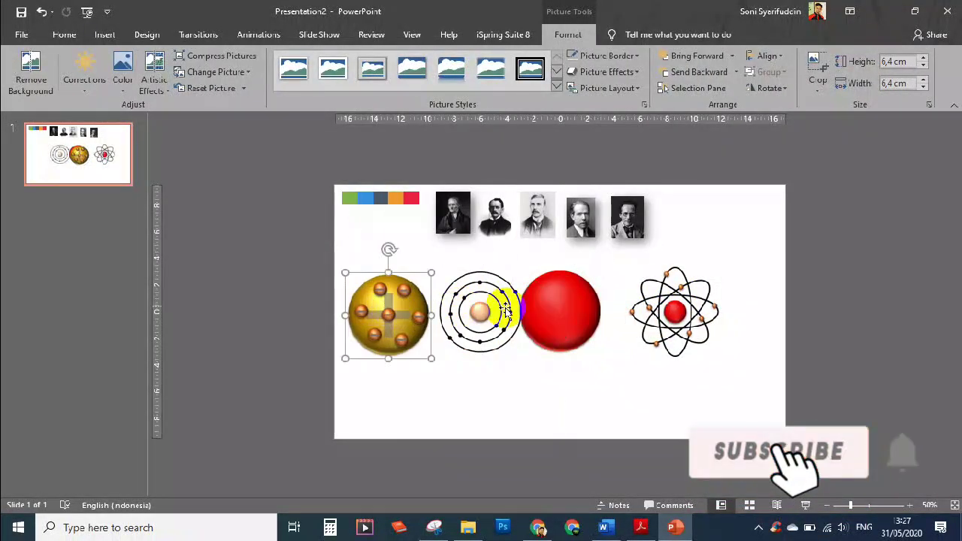
left_click_drag(536, 306, 287, 308)
left_click(599, 304)
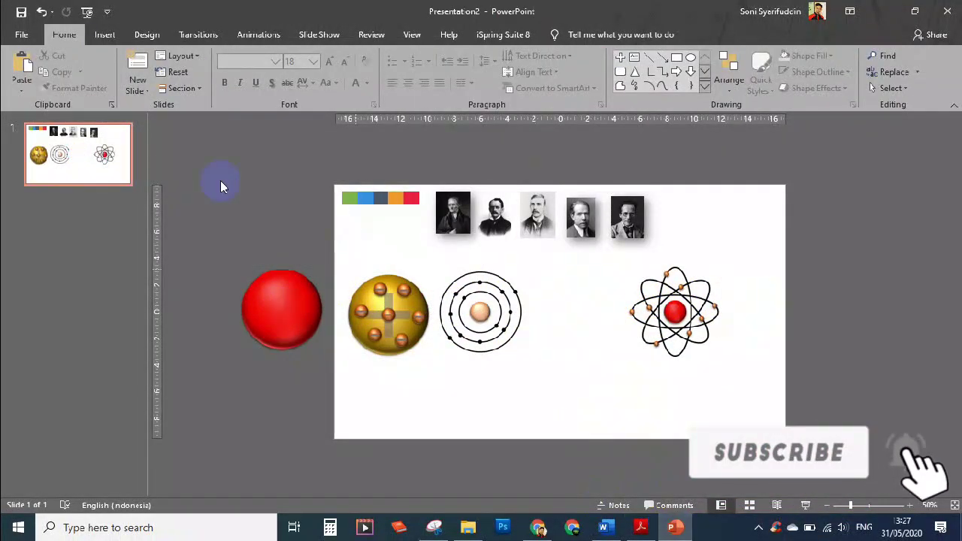
Insert saved image 5 and move the glowing atom toward the row.
left_click(104, 35)
left_click(105, 72)
left_click(357, 238)
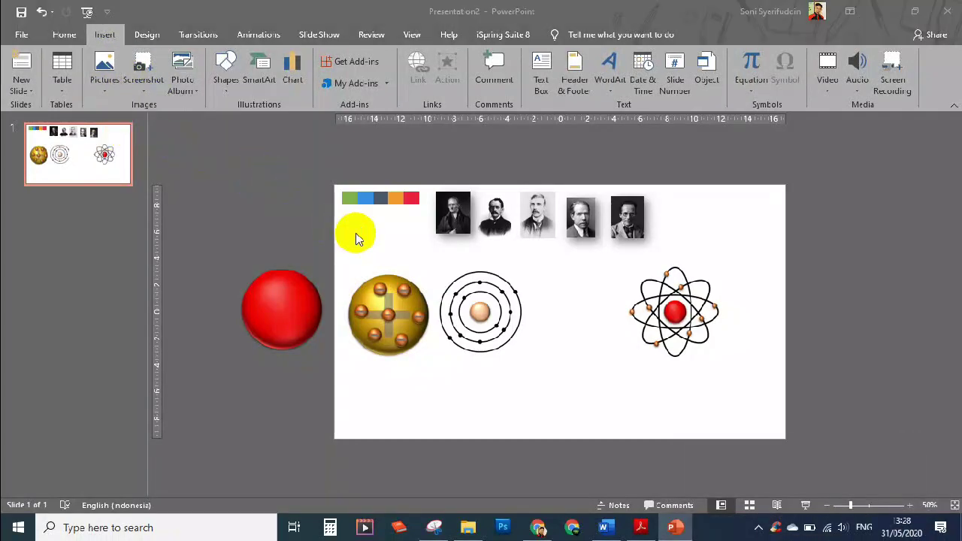
left_click(269, 225)
left_click(486, 316)
mouse_move(515, 315)
left_mouse_down()
mouse_move(762, 318)
mouse_move(713, 315)
left_mouse_up()
Set all five atom images to a height of 3 cm.
left_click_drag(201, 239, 887, 425)
type("3")
key("Return")
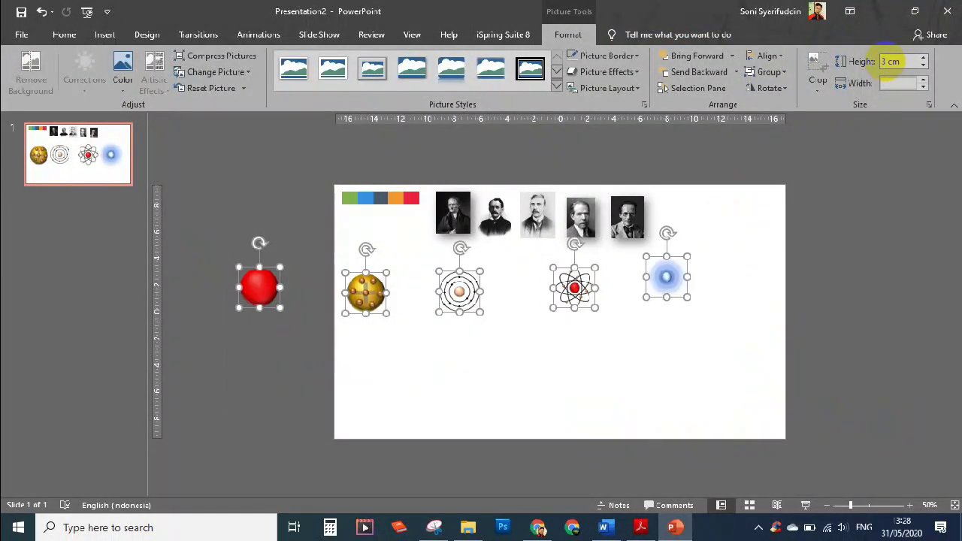
left_click(680, 275)
Line up the glowing, orbit, ringed, gold and red atom images beneath the portraits.
left_click_drag(676, 275, 639, 272)
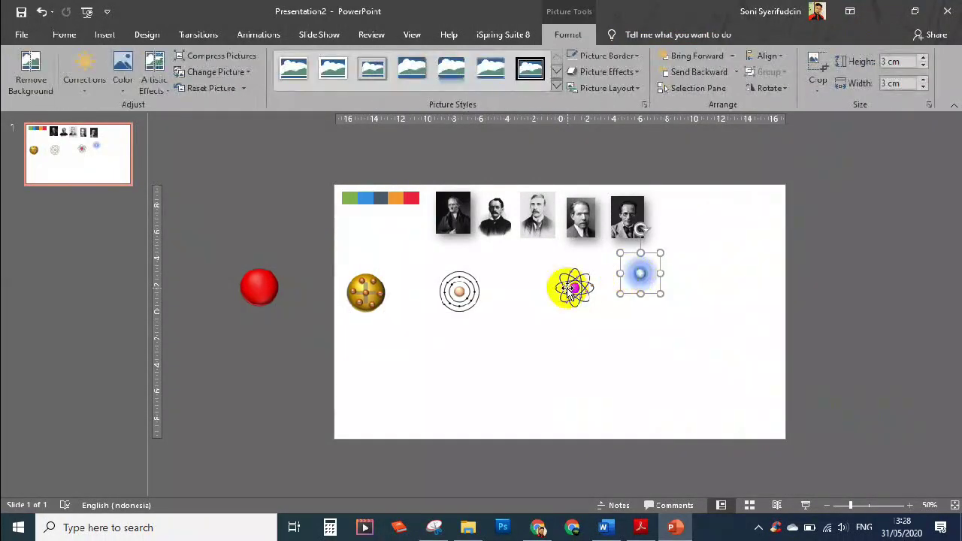
left_click_drag(569, 285, 530, 266)
left_click_drag(459, 291, 584, 258)
left_click_drag(366, 292, 492, 257)
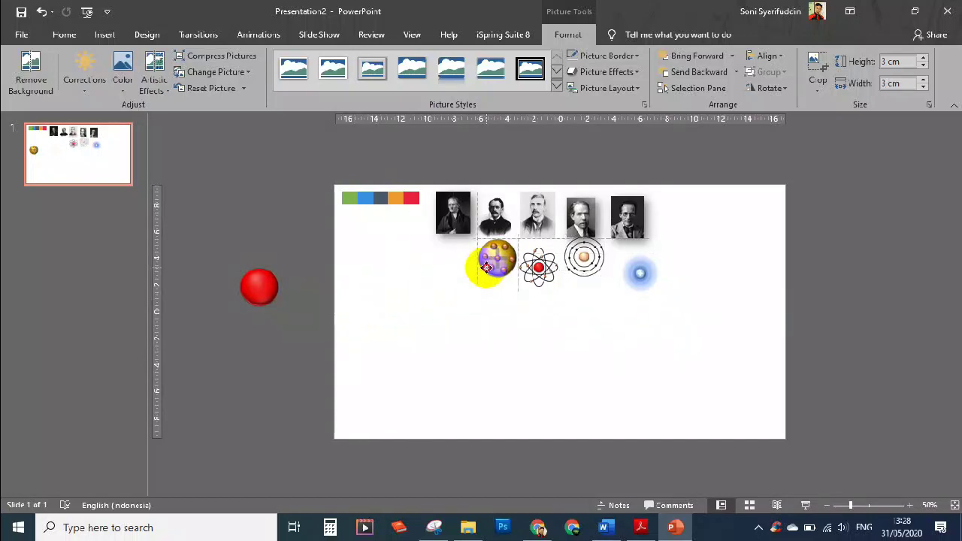
left_click_drag(259, 288, 456, 255)
left_click(577, 340)
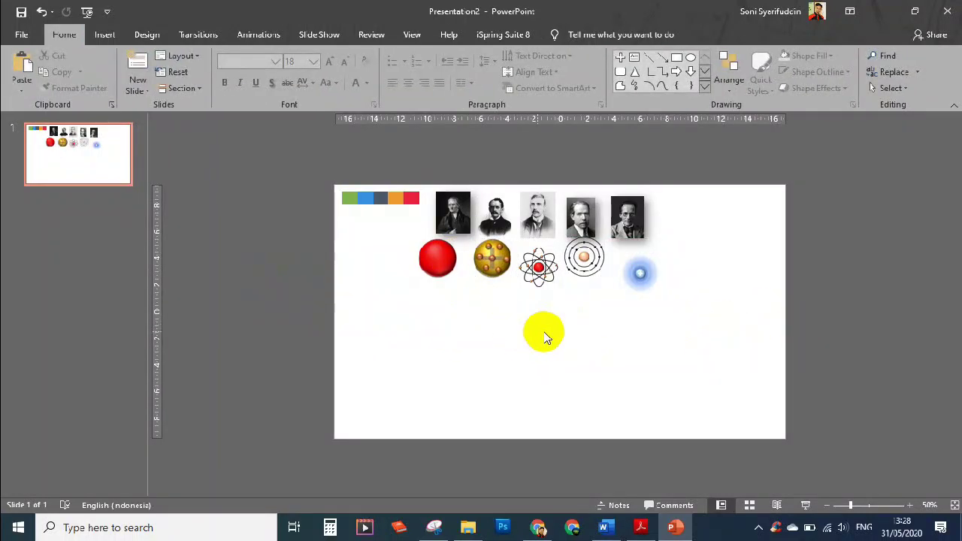
scroll(584, 338, "up", 2)
scroll(582, 335, "up", 1)
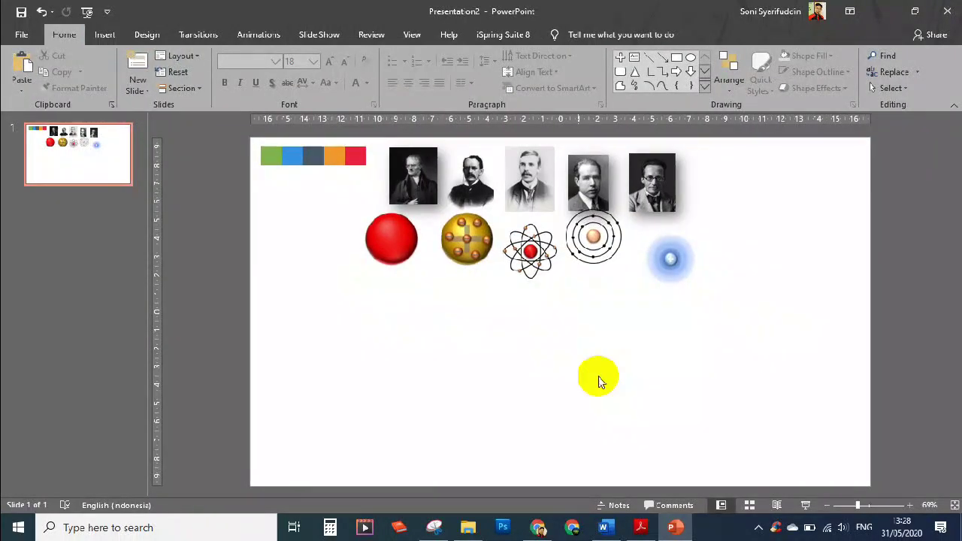
Draw a blue rectangle below the atom row with a small triangle above it.
left_click(104, 34)
left_click(226, 69)
left_click(253, 118)
left_click_drag(303, 319, 391, 338)
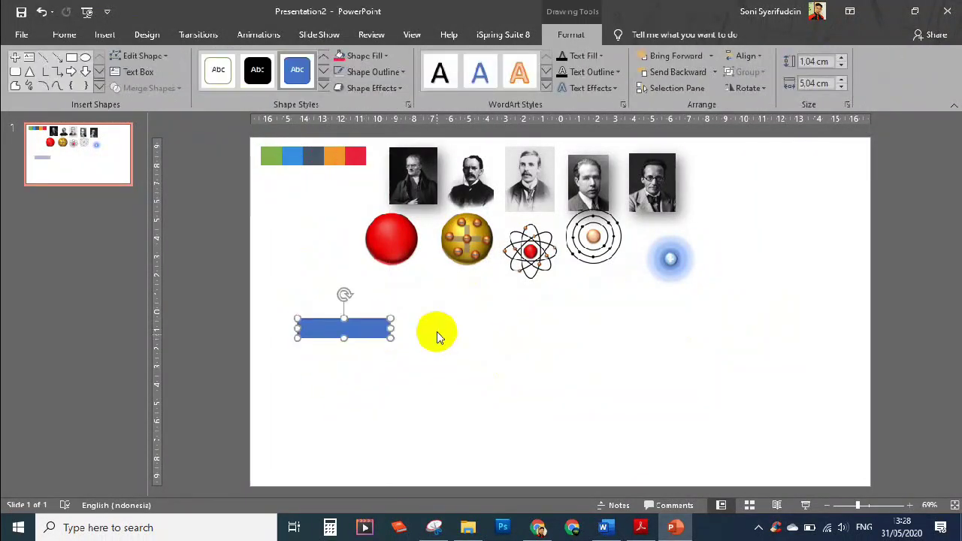
left_click(30, 72)
scroll(376, 345, "up", 5)
left_click_drag(440, 252, 475, 284)
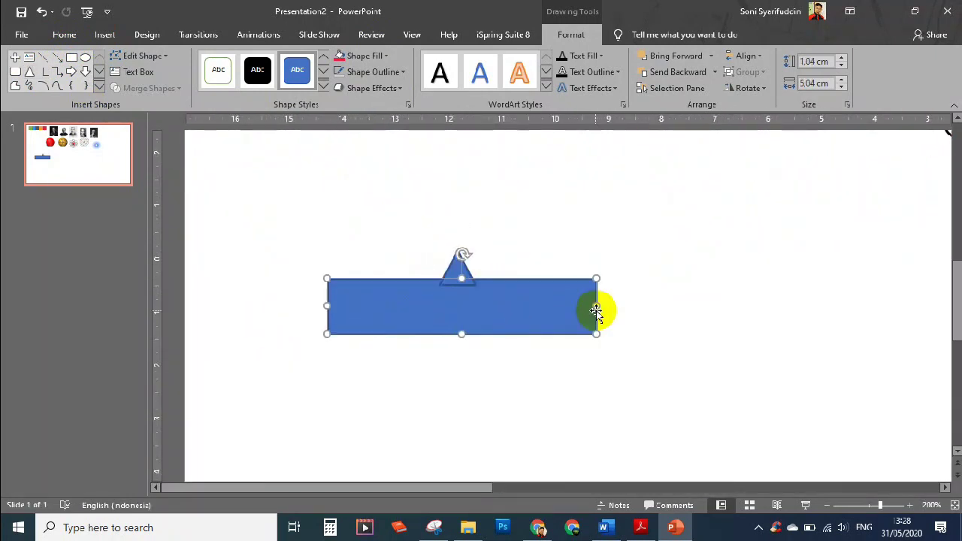
Size the rectangle to 1 cm high by 6 cm wide.
left_click_drag(596, 310, 617, 308)
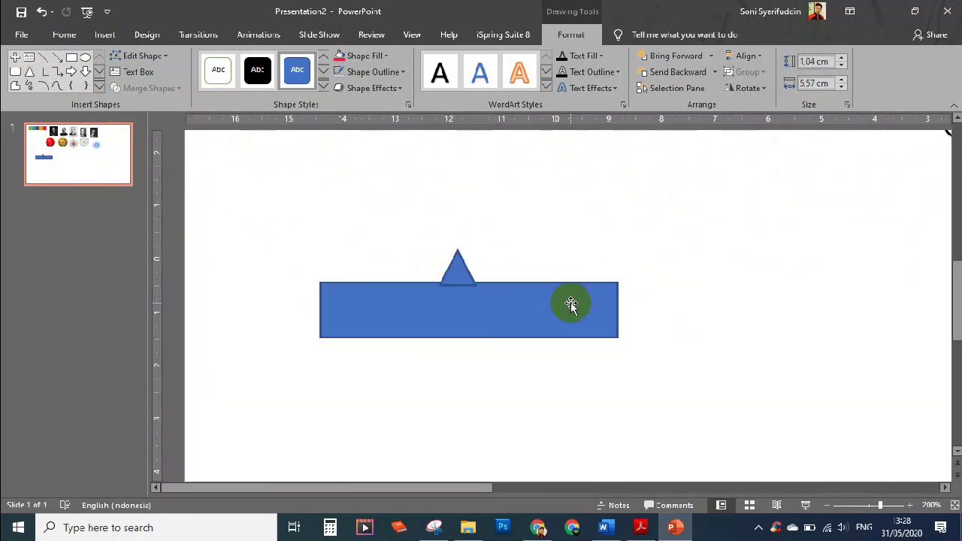
left_click(841, 66)
left_click(844, 79)
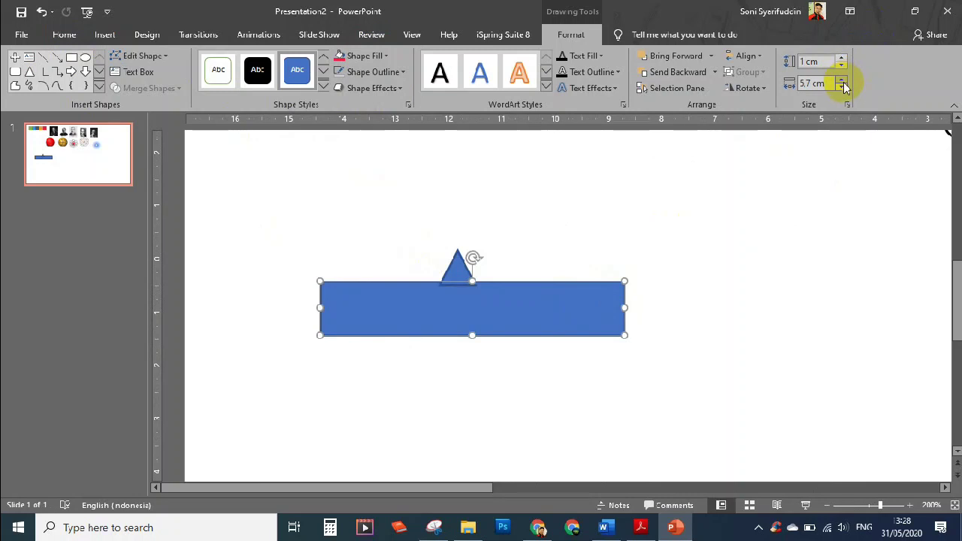
left_click(843, 82)
left_click(843, 82)
left_click_drag(476, 336, 499, 307)
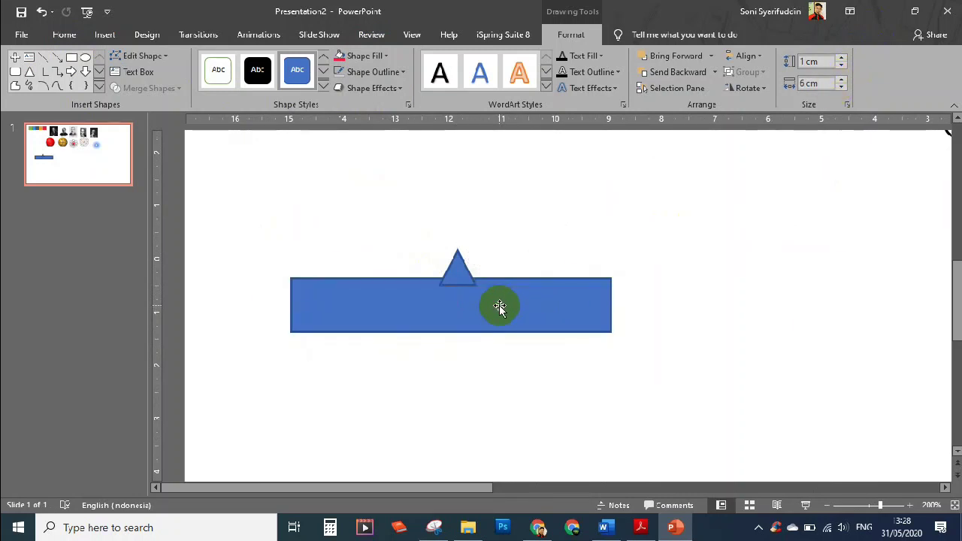
Centre the triangle on the rectangle's top edge and union the two into one shape.
left_click_drag(453, 267, 457, 264)
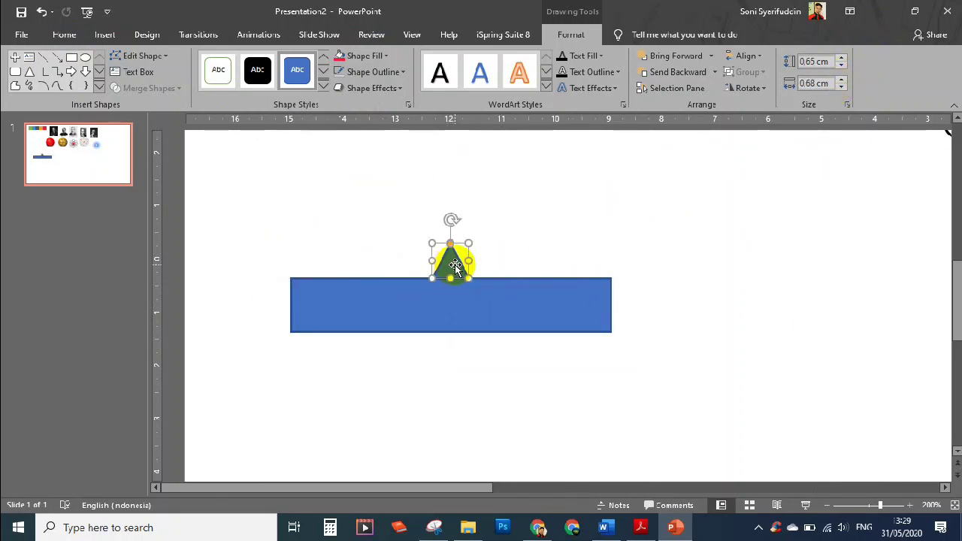
left_click(504, 313, "shift")
left_click(148, 88)
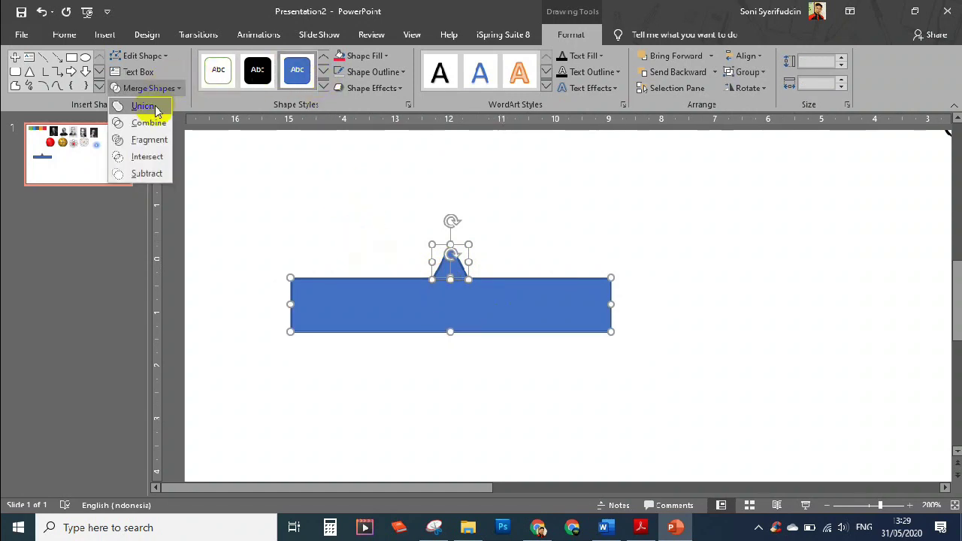
left_click(143, 106)
scroll(458, 256, "down", 5)
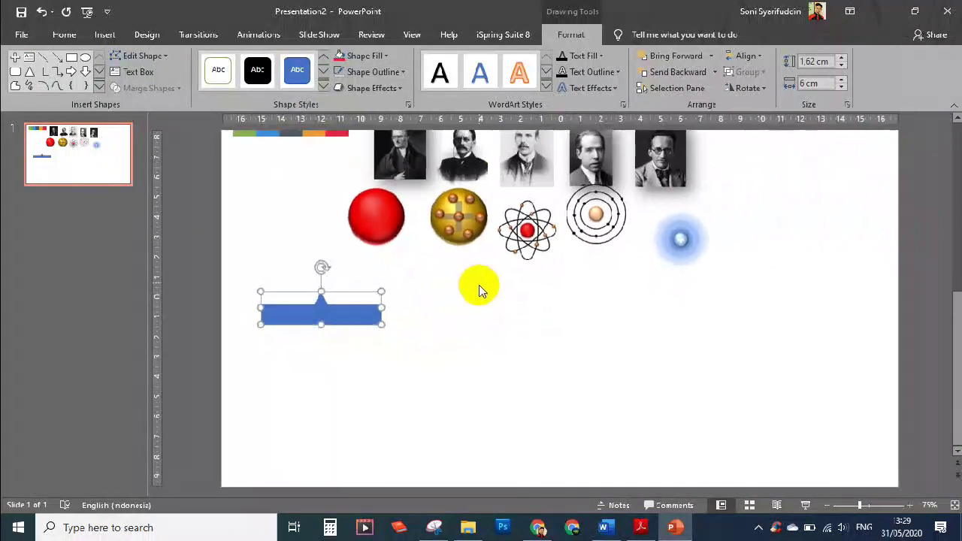
Duplicate the blue tab into a row of five tabs.
left_click_drag(350, 322, 526, 309)
key("ctrl+v")
scroll(527, 310, "up", 5)
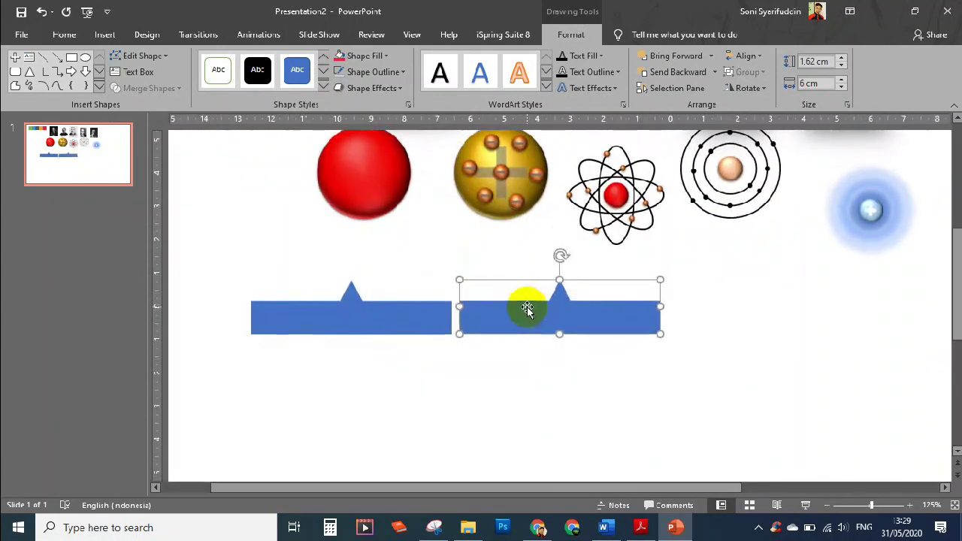
key("ctrl+v")
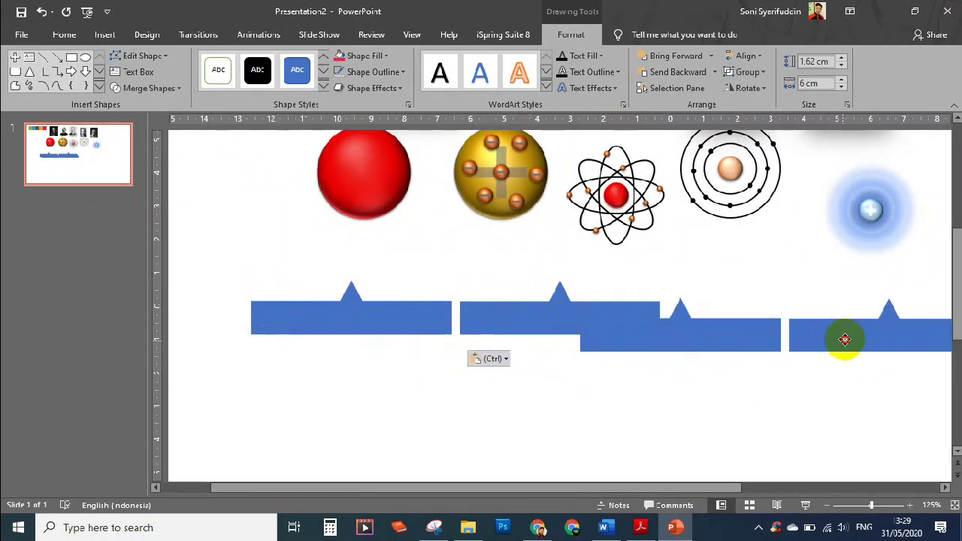
scroll(678, 425, "right", 5)
mouse_move(676, 323)
left_mouse_down()
mouse_move(634, 314)
mouse_move(645, 310)
left_mouse_up()
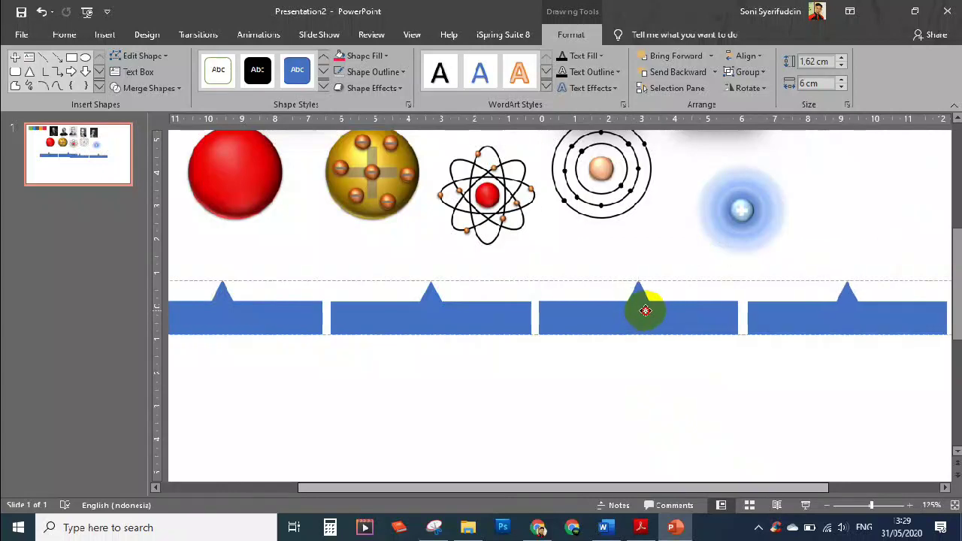
scroll(645, 310, "down", 3)
scroll(636, 338, "down", 3)
left_click(741, 361)
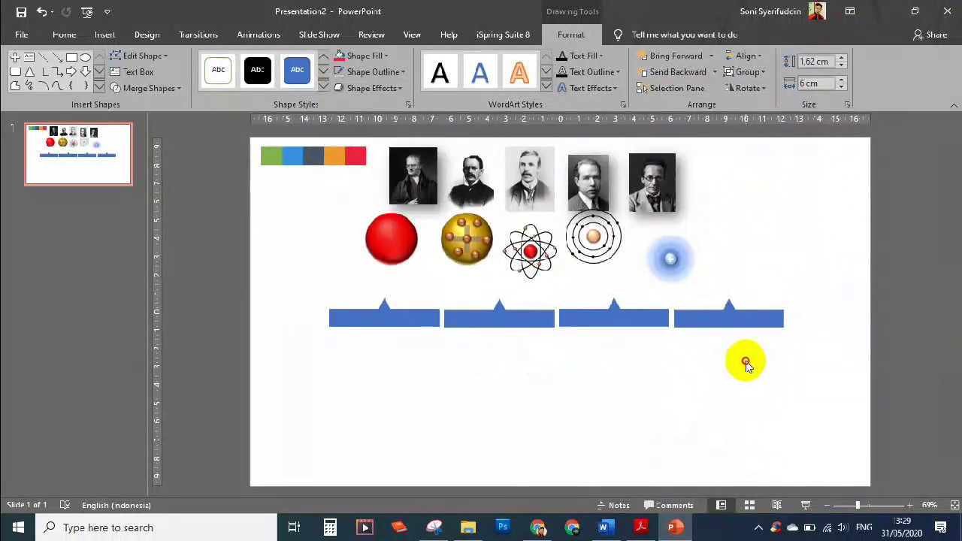
left_click(761, 322)
left_click_drag(752, 319, 843, 316)
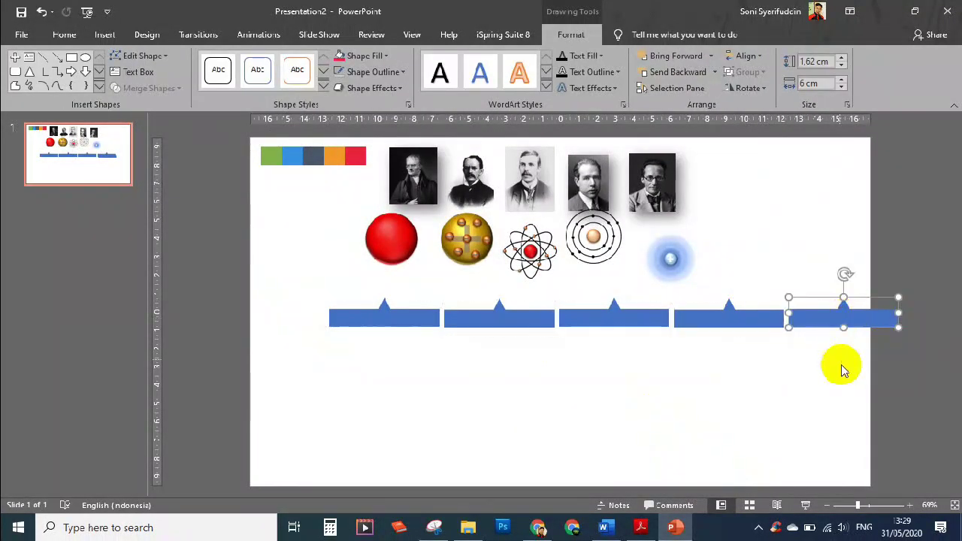
left_click(827, 398)
Centre the row of five tabs on the slide and ungroup them.
left_click_drag(909, 277, 226, 344)
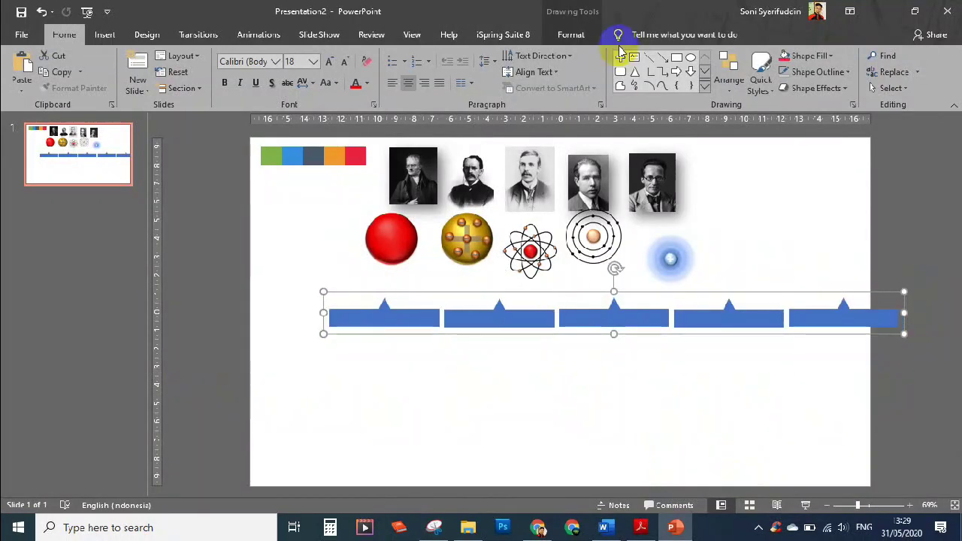
left_click(572, 34)
left_click(744, 56)
left_click(759, 88)
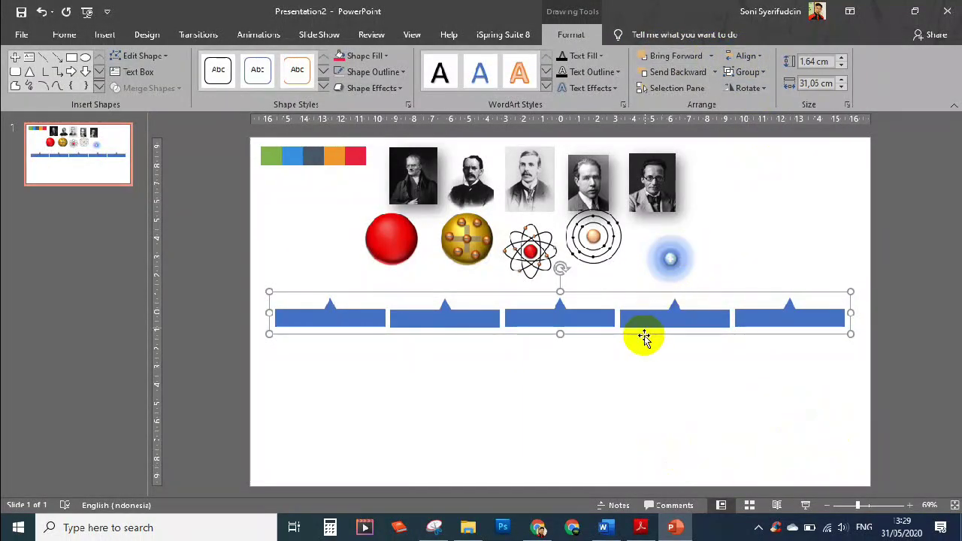
right_click(644, 337)
left_click(794, 217)
Flip the second and fourth tabs vertically so their points face down.
left_click(458, 310)
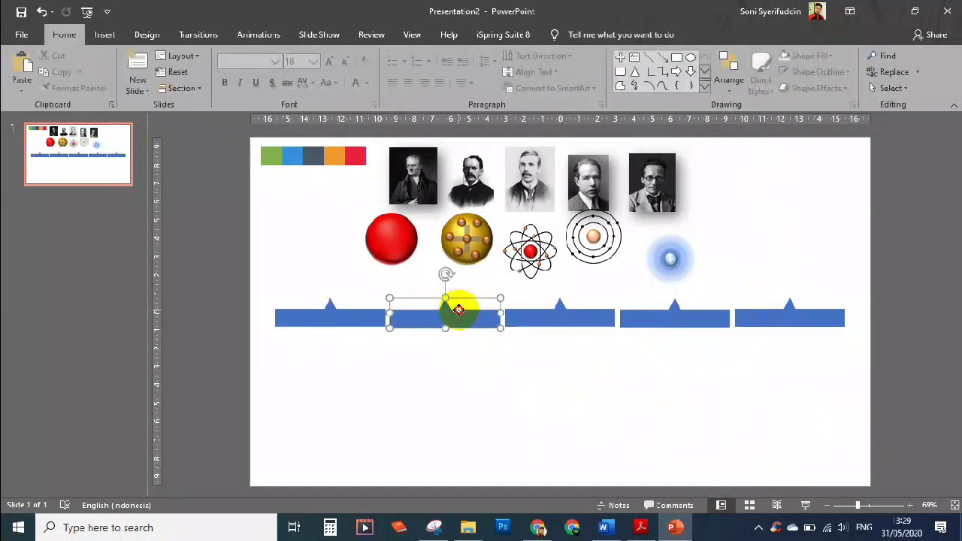
left_click(680, 329, "shift")
left_click(748, 88)
left_click(759, 139)
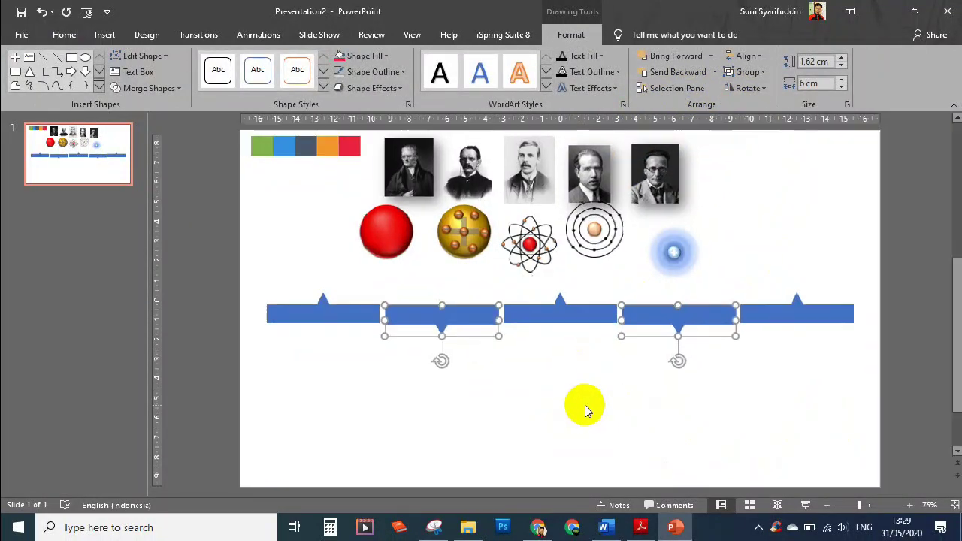
scroll(584, 405, "up", 6, "ctrl")
key("Escape")
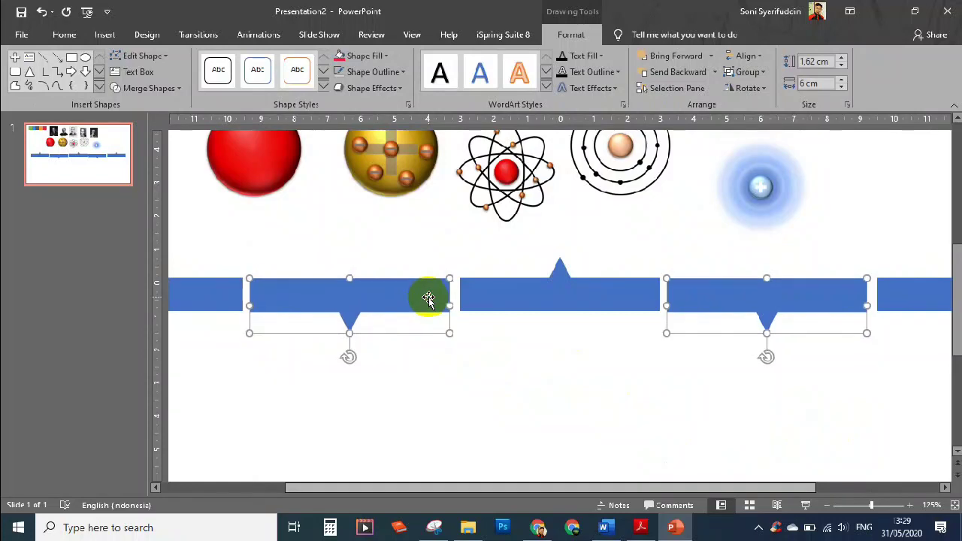
left_click(425, 330)
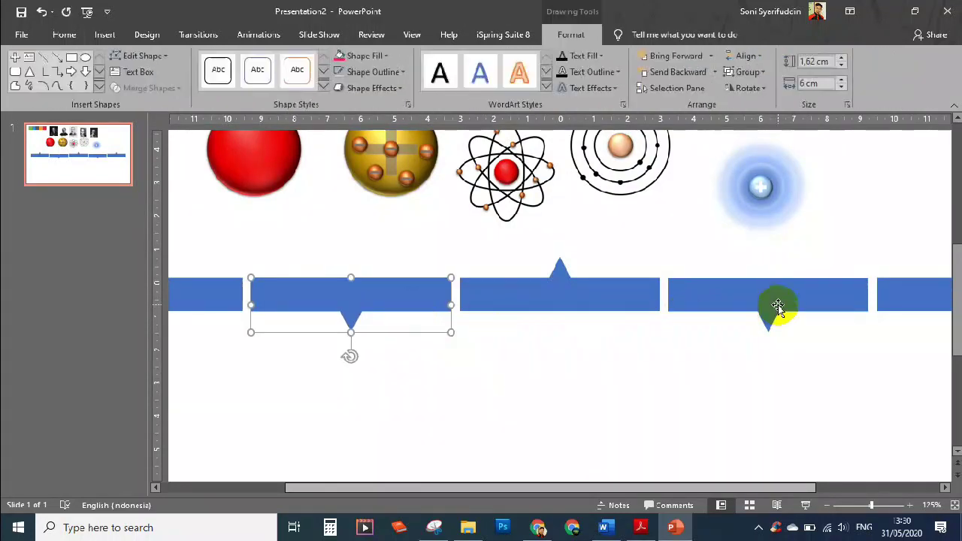
left_click(683, 393)
scroll(489, 351, "down", 3, "ctrl")
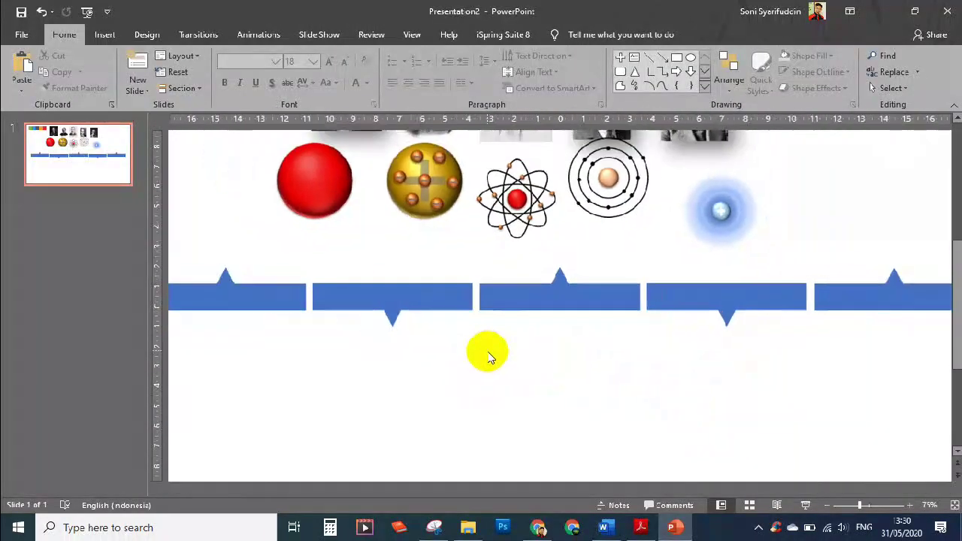
scroll(355, 327, "down", 3, "ctrl")
left_click(355, 327)
left_click(571, 35)
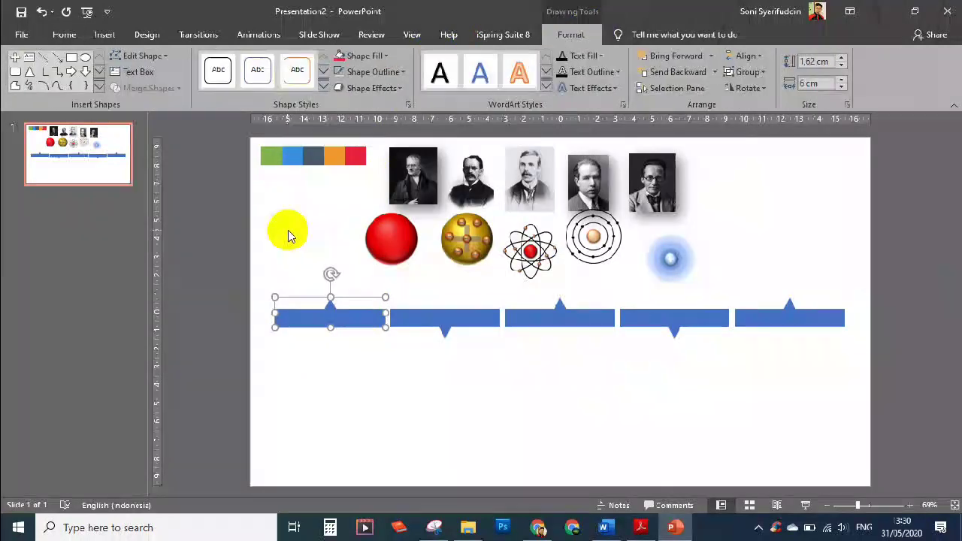
Fill the first tab green from the colour strip and give all five tabs an outer shadow.
left_click(364, 55)
left_click(376, 242)
left_click(271, 156)
left_click(449, 319)
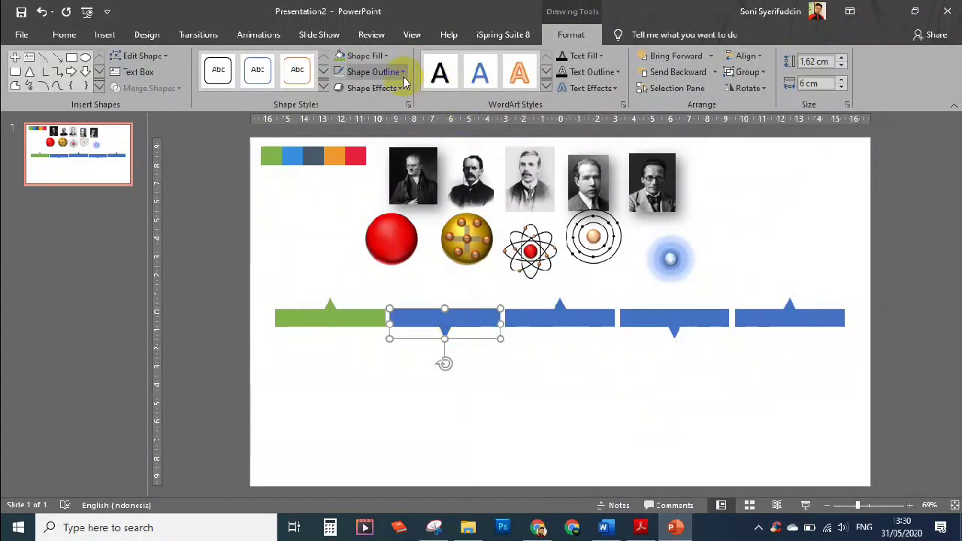
left_click(354, 320, "shift")
left_click(554, 317, "shift")
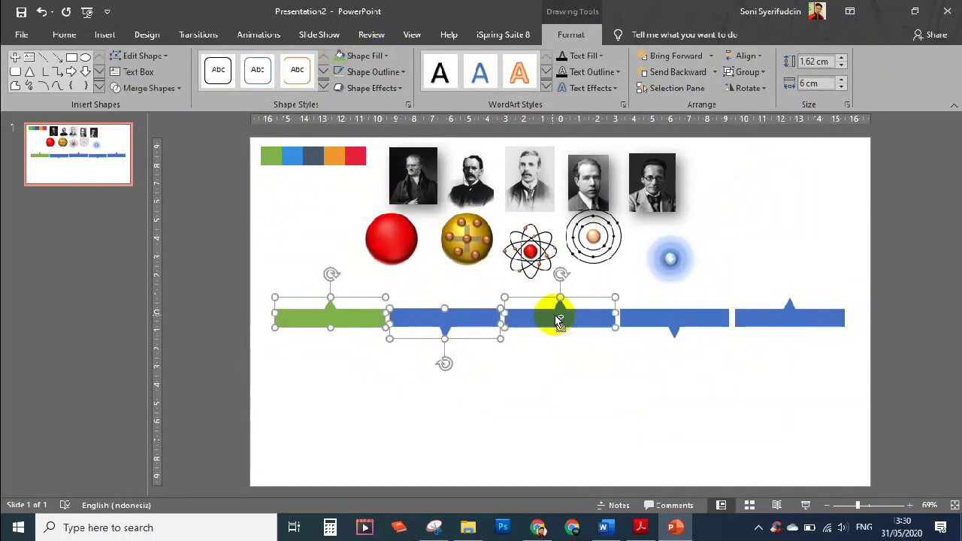
left_click(674, 319, "shift")
left_click(759, 322, "shift")
left_click(369, 88)
mouse_move(380, 148)
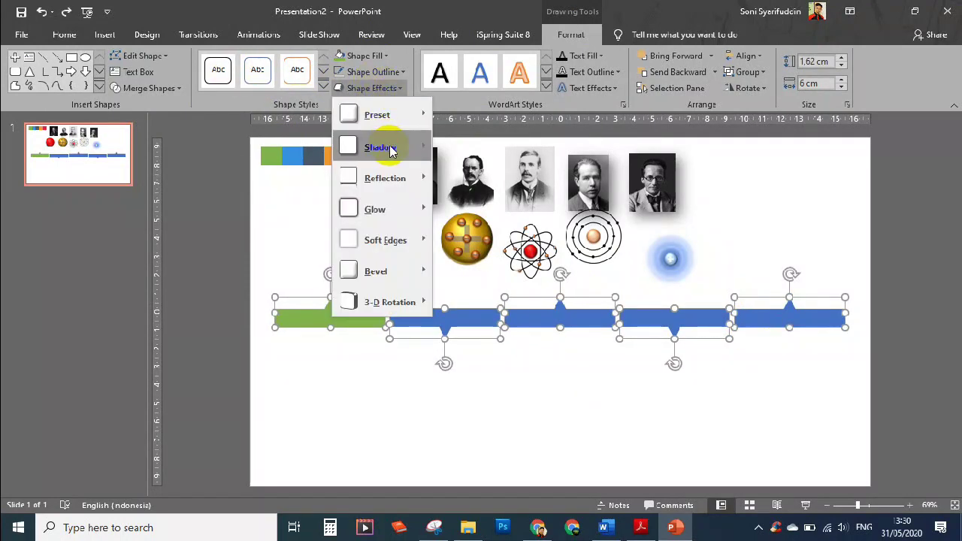
left_click(447, 198)
Eyedrop light blue onto the second tab and dark slate onto the third.
left_click(413, 399)
left_click(443, 319)
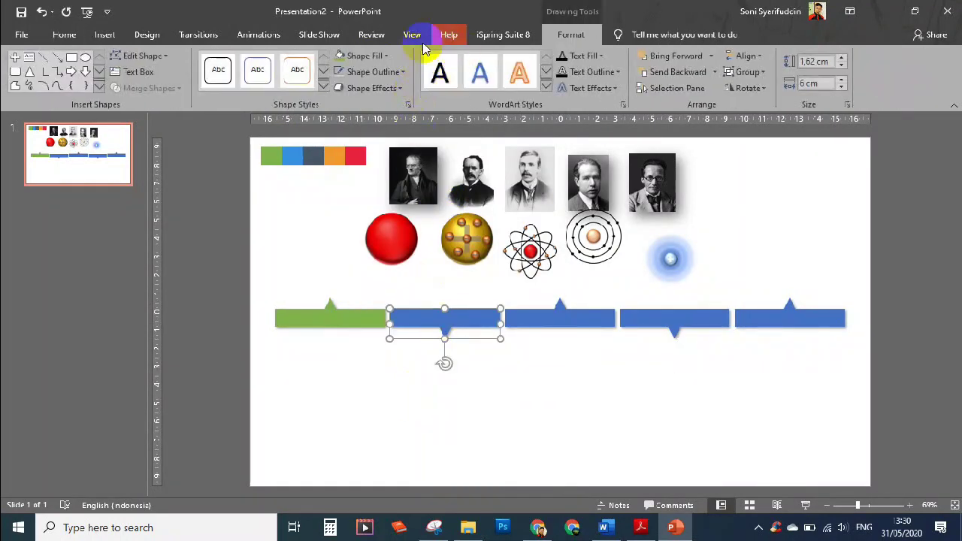
left_click(380, 55)
left_click(375, 243)
left_click(292, 156)
left_click(556, 320)
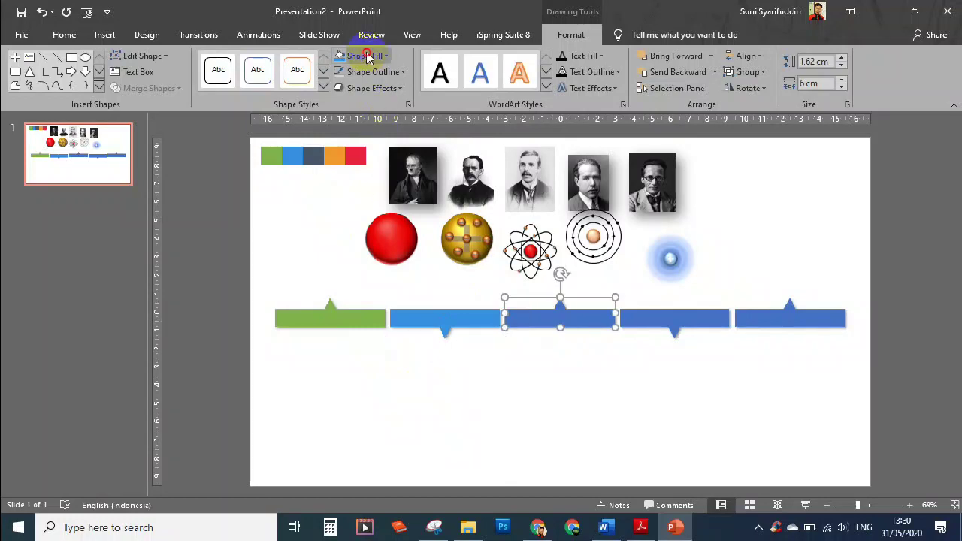
left_click(379, 55)
left_click(376, 243)
left_click(315, 153)
Eyedrop orange onto the fourth tab and red onto the fifth.
left_click(651, 310)
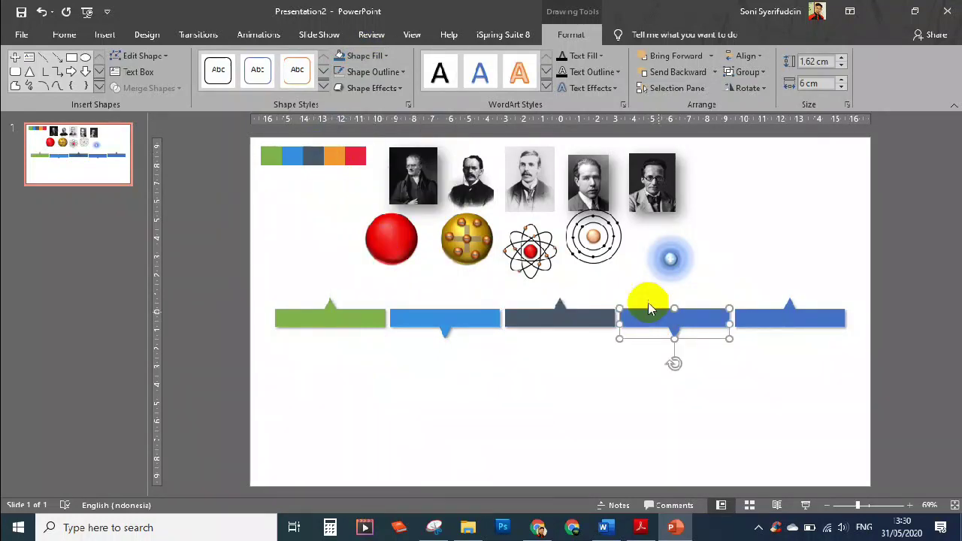
left_click(366, 55)
left_click(384, 243)
left_click(341, 154)
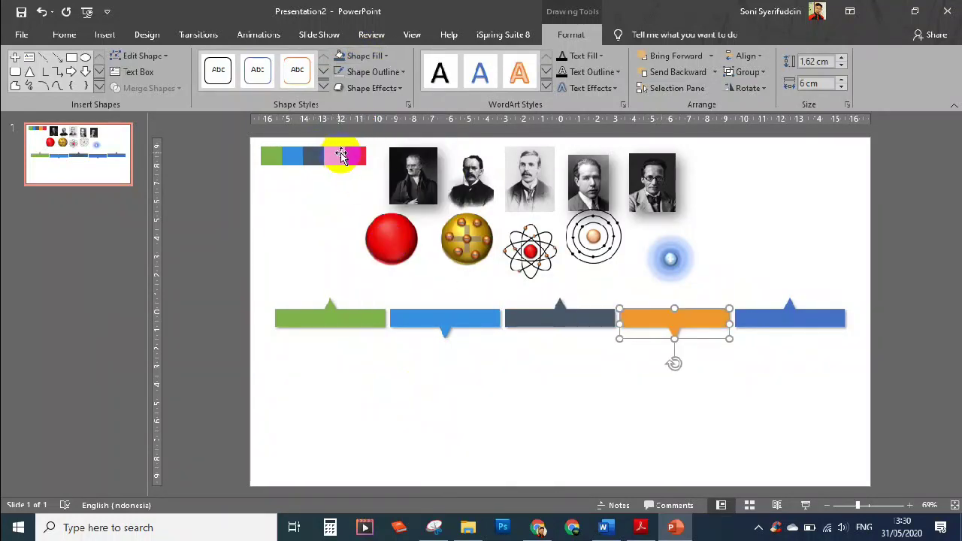
left_click(363, 57)
left_click(375, 243)
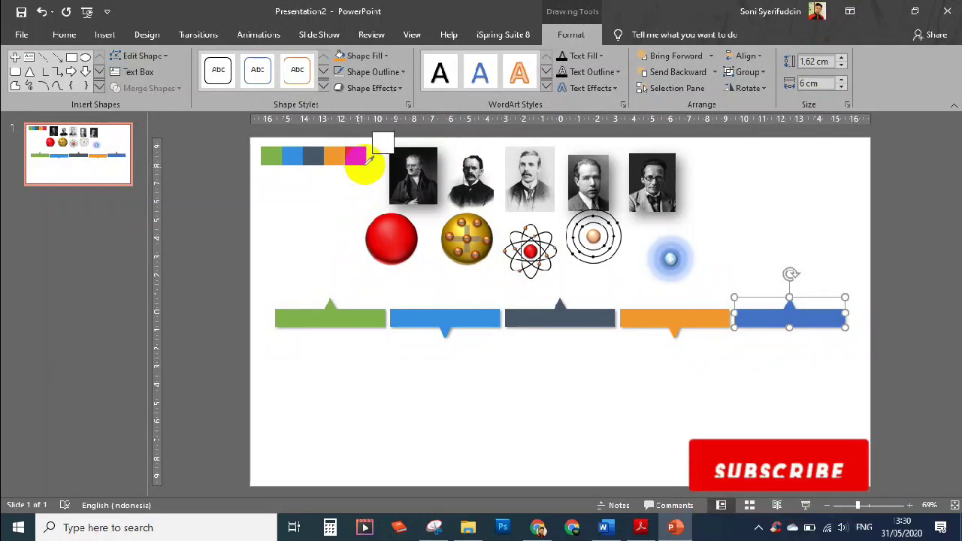
left_click(359, 157)
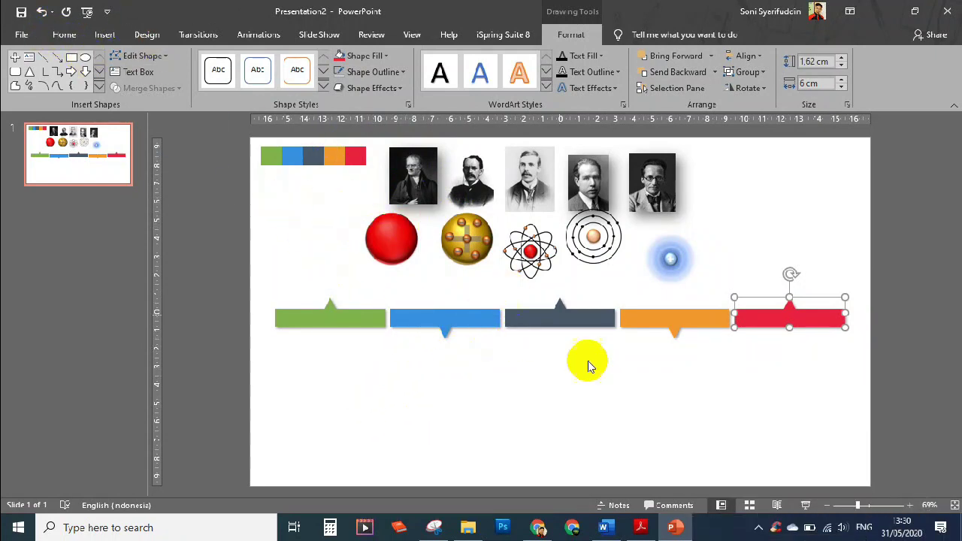
Rearrange the five atom models alternately above and below the tabs, slightly shrinking the glowing ball.
left_click_drag(389, 237, 330, 225)
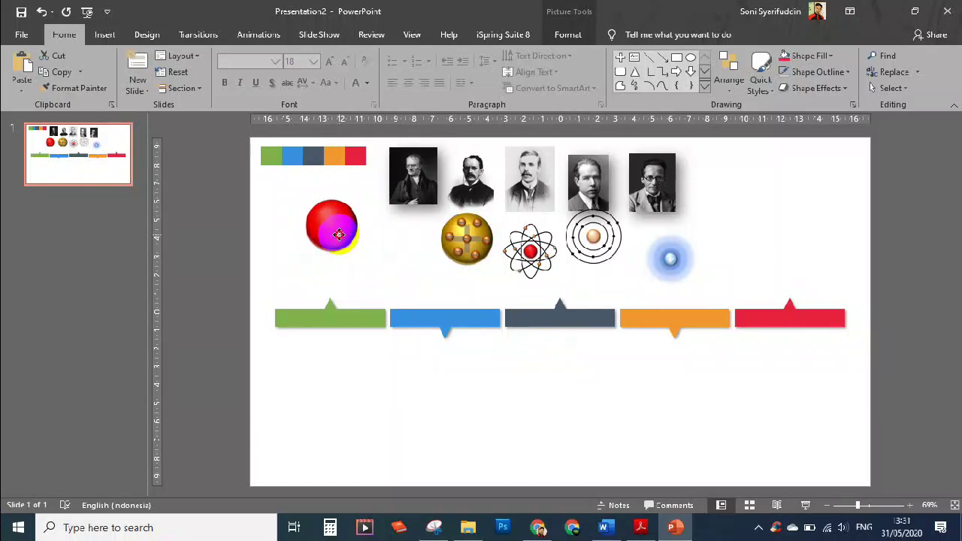
left_click_drag(466, 260, 445, 432)
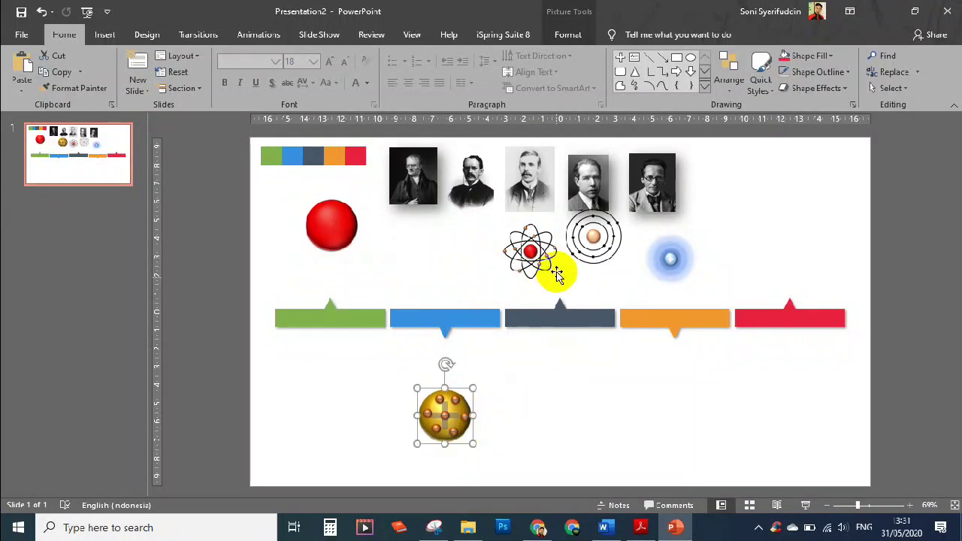
mouse_move(535, 247)
left_mouse_down()
mouse_move(568, 229)
mouse_move(681, 416)
left_mouse_up()
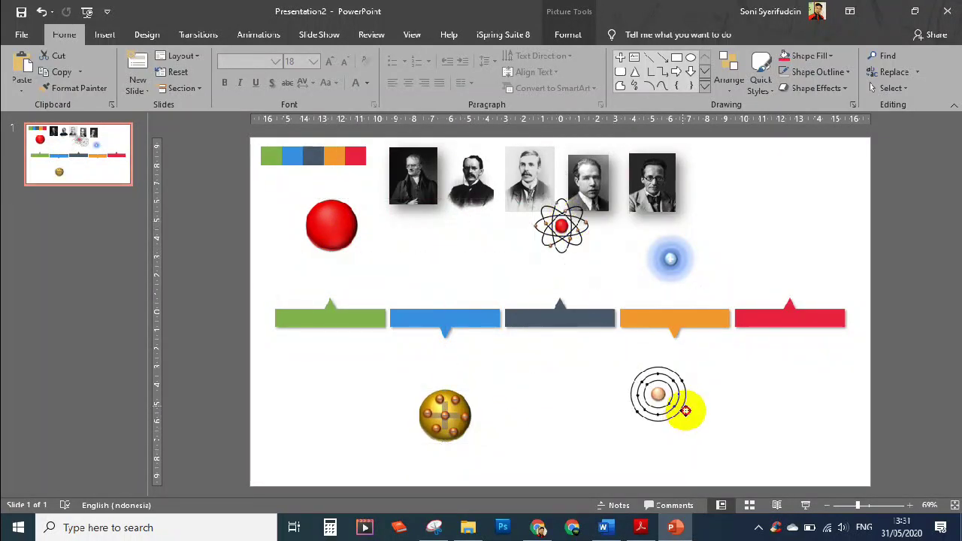
left_click_drag(670, 259, 791, 220)
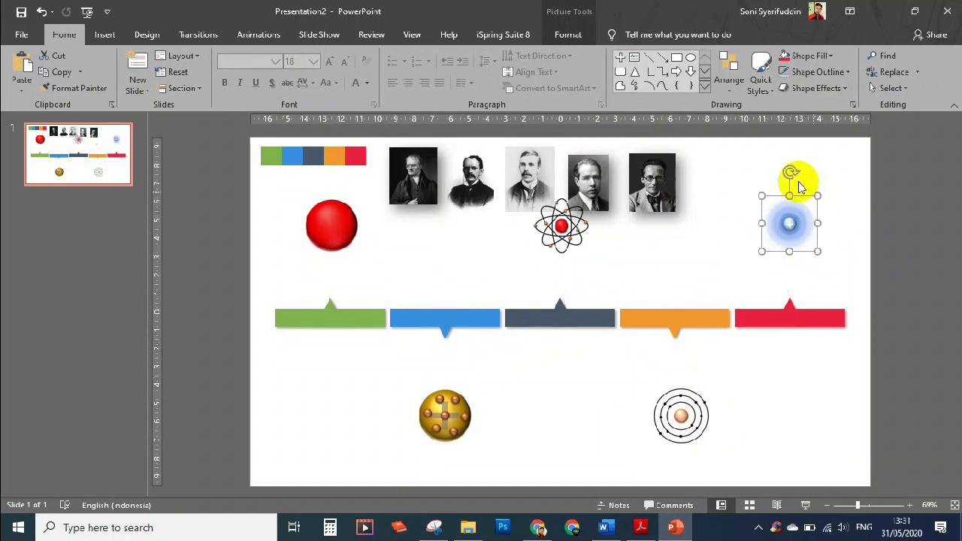
left_click(567, 35)
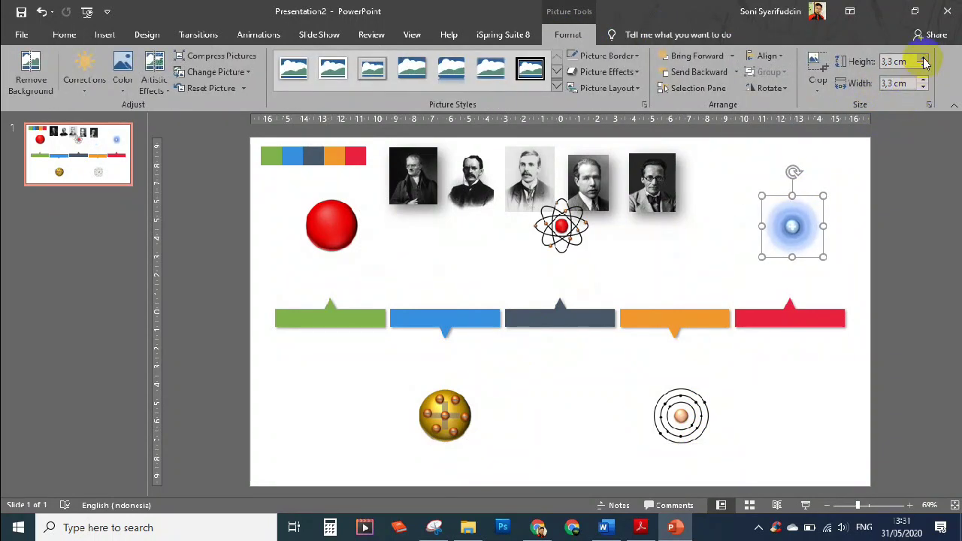
left_click(924, 65)
left_click(579, 225)
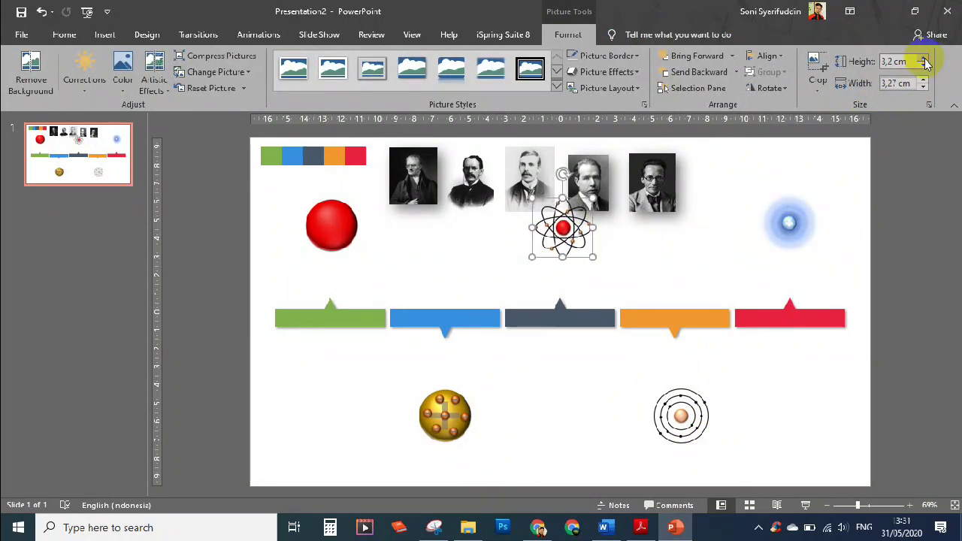
left_click_drag(564, 251, 562, 248)
left_click(457, 221)
Move the portraits alternately below and above the tabs, with Schrödinger's beneath the red bar.
left_click(420, 176)
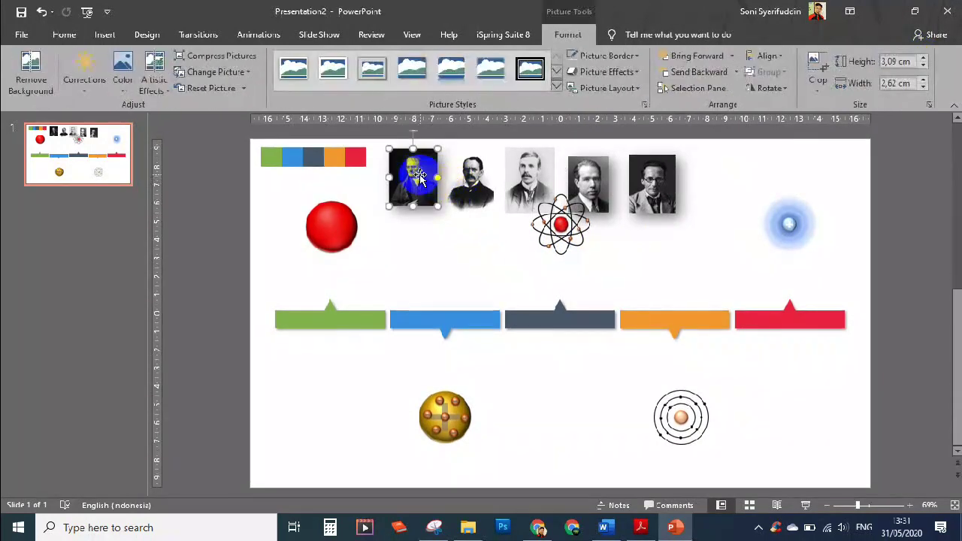
mouse_move(419, 176)
left_mouse_down()
mouse_move(442, 251)
mouse_move(336, 372)
left_mouse_up()
left_click_drag(474, 183, 451, 257)
left_click_drag(530, 178, 563, 370)
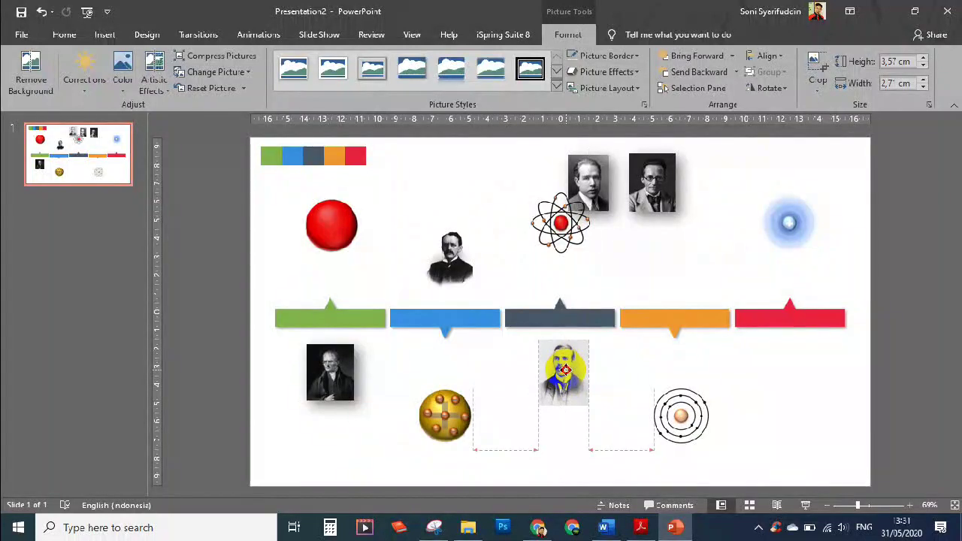
left_click_drag(597, 191, 686, 267)
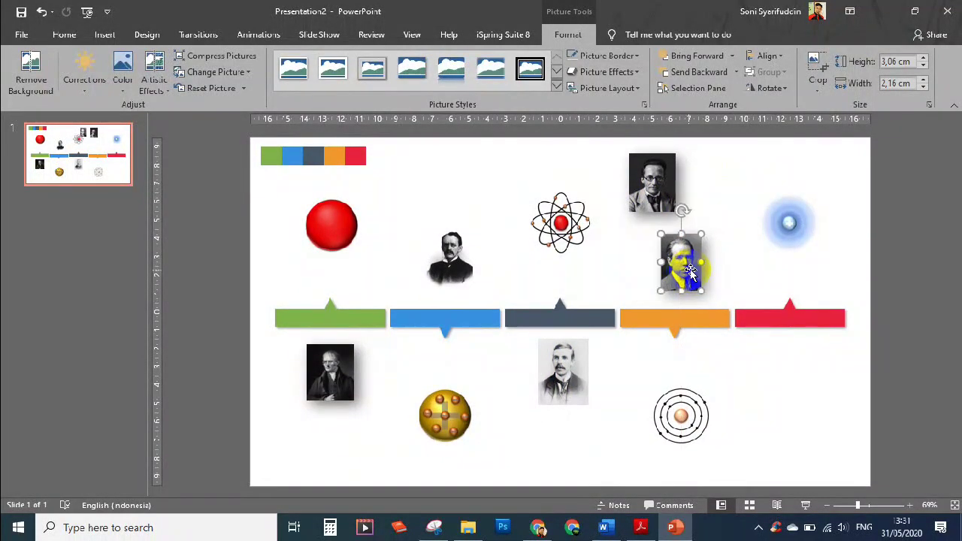
left_click_drag(668, 175, 814, 366)
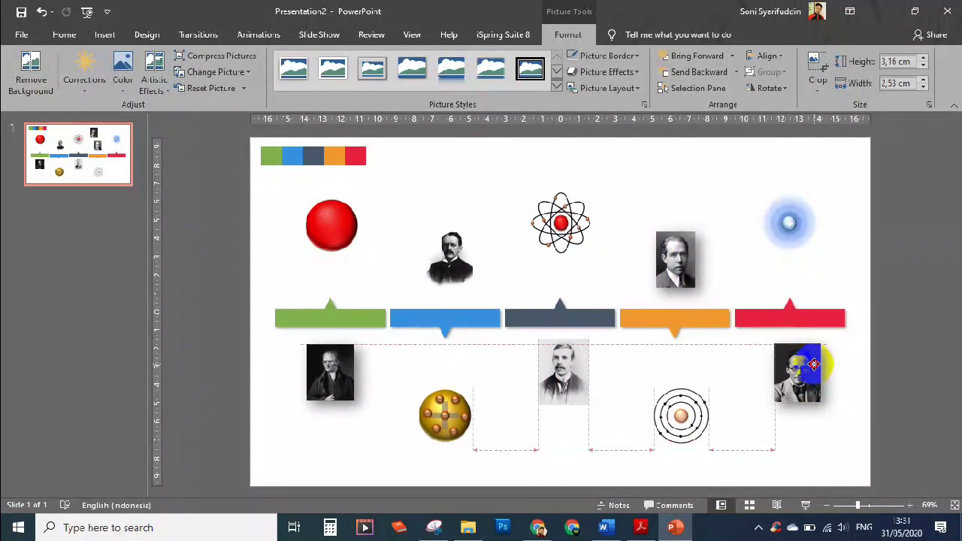
Apply the Soft Edge Oval picture style to all five portraits at once.
left_click(556, 94)
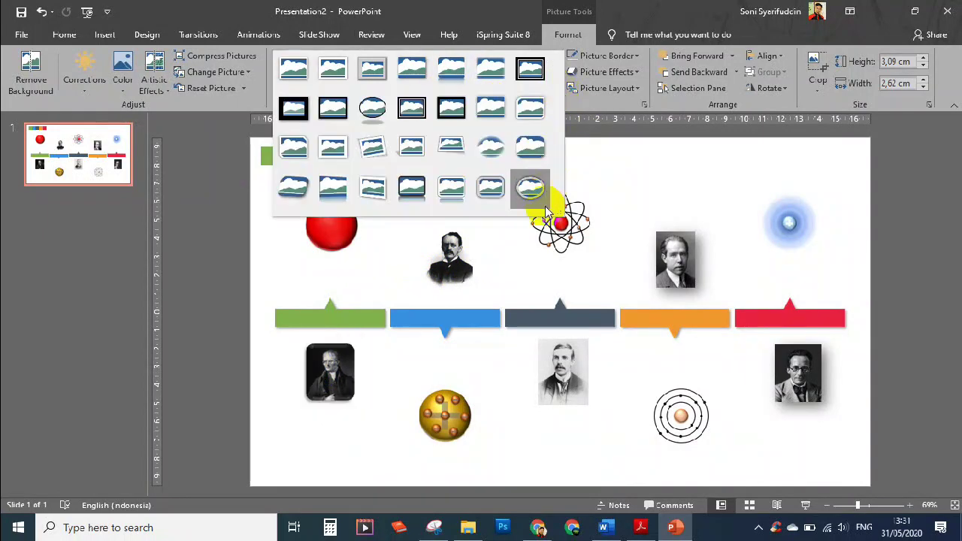
left_click(532, 162)
key("ctrl+z")
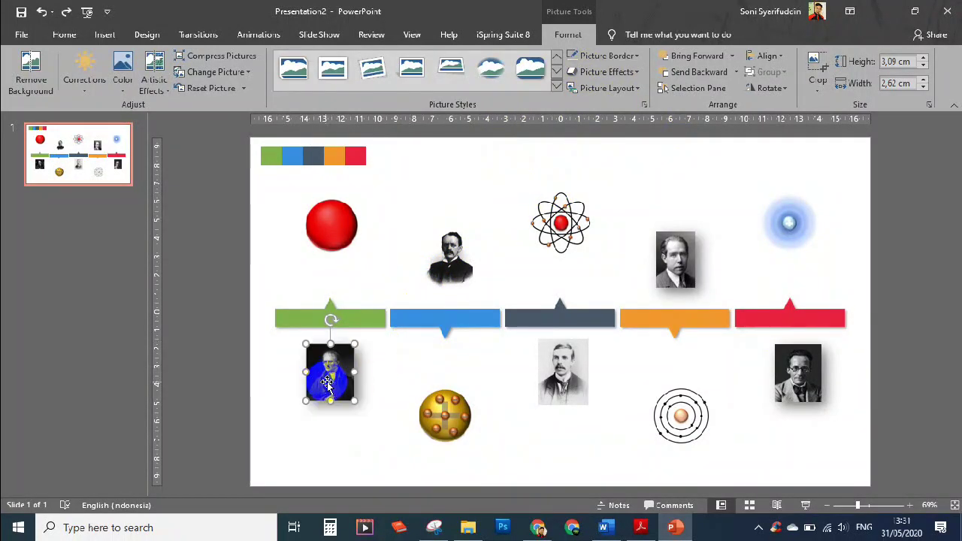
left_click(449, 256, "ctrl")
left_click(571, 353, "ctrl")
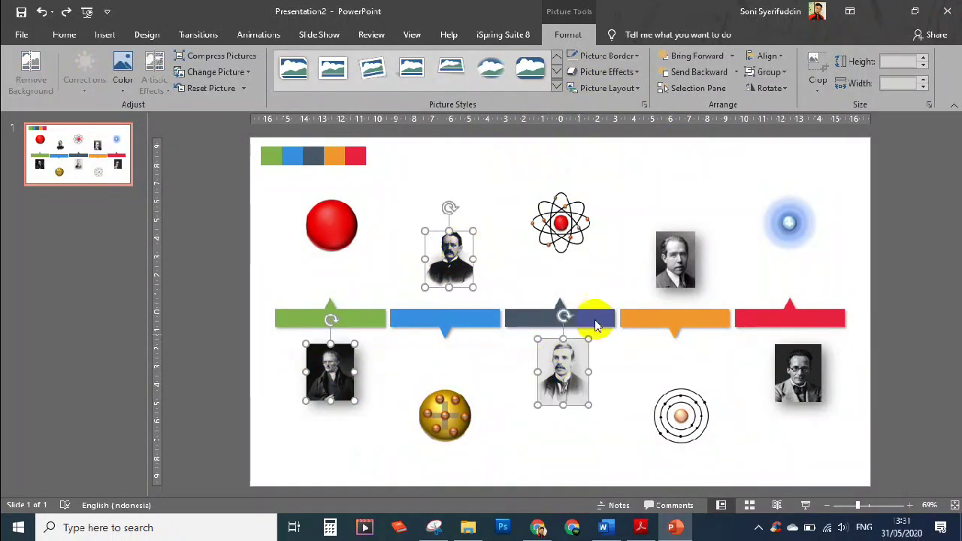
left_click(496, 79)
Set the portraits' Soft Edges size to 0 pt in Format Picture Effects.
right_click(794, 396)
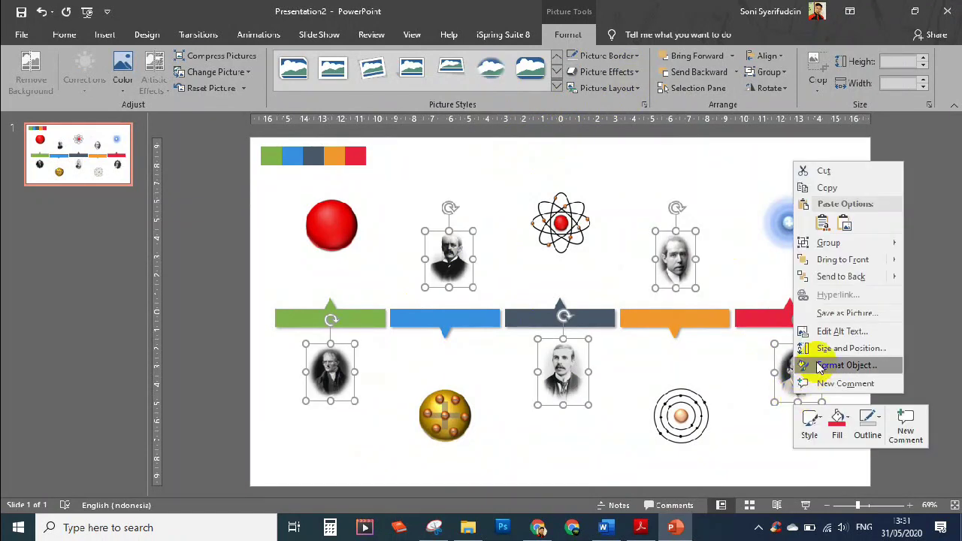
left_click(827, 365)
left_click(841, 154)
left_click(815, 154)
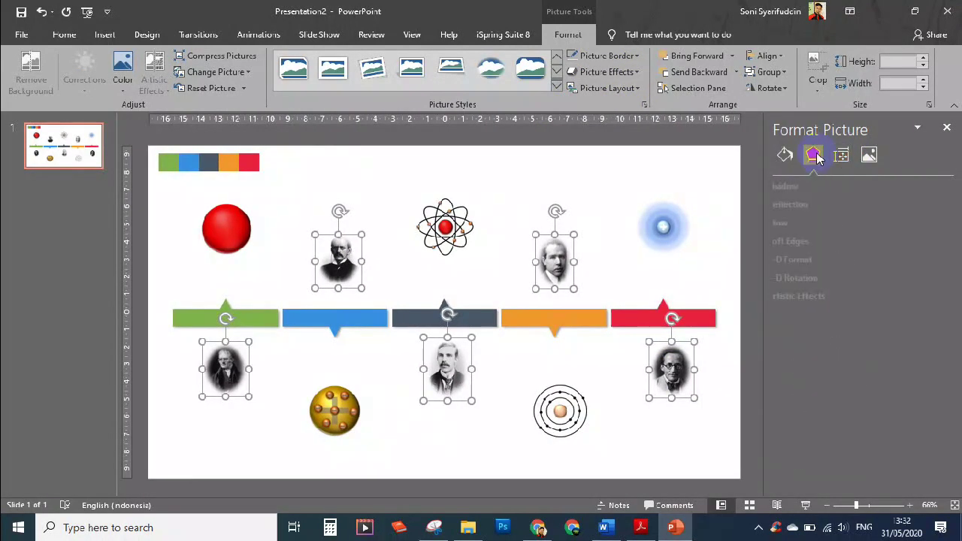
left_click(809, 241)
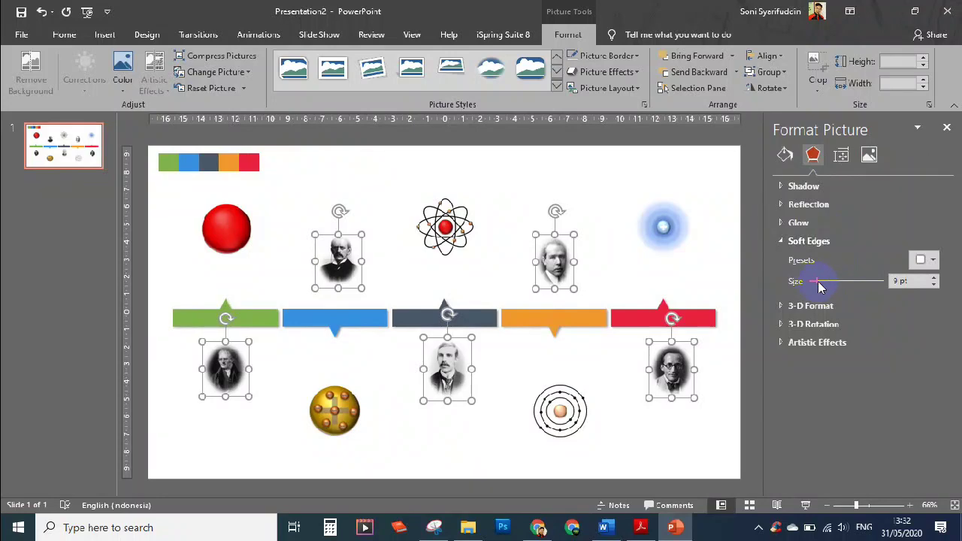
mouse_move(819, 286)
left_mouse_down()
mouse_move(842, 278)
mouse_move(801, 287)
left_mouse_up()
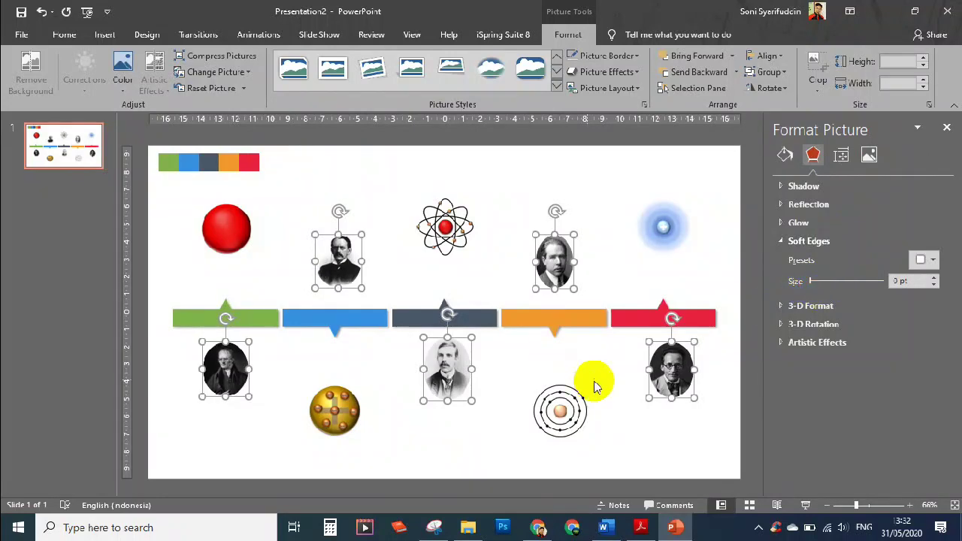
left_click(947, 127)
left_click(852, 230)
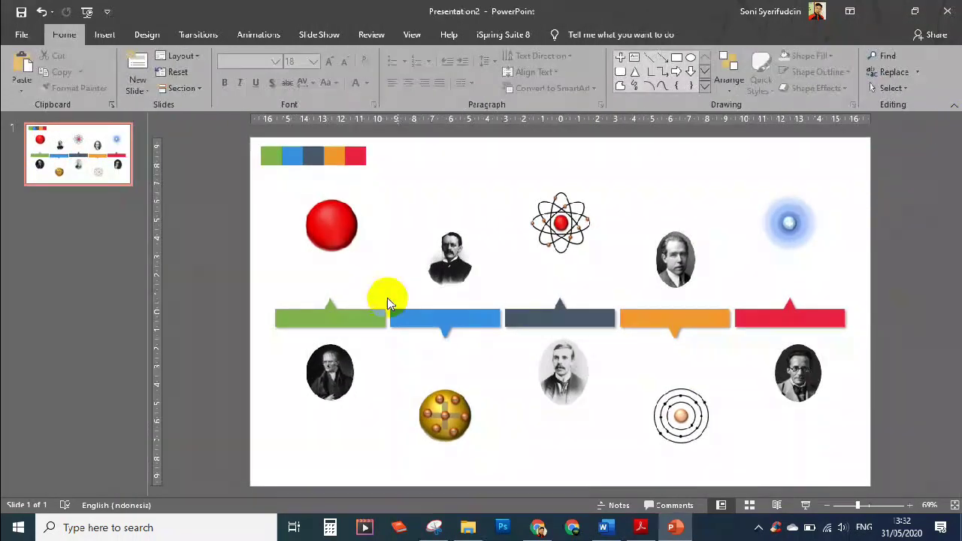
Draw a 3.5 cm oval circle and move it over the red sphere.
left_click(91, 36)
left_click(225, 71)
left_click(464, 200)
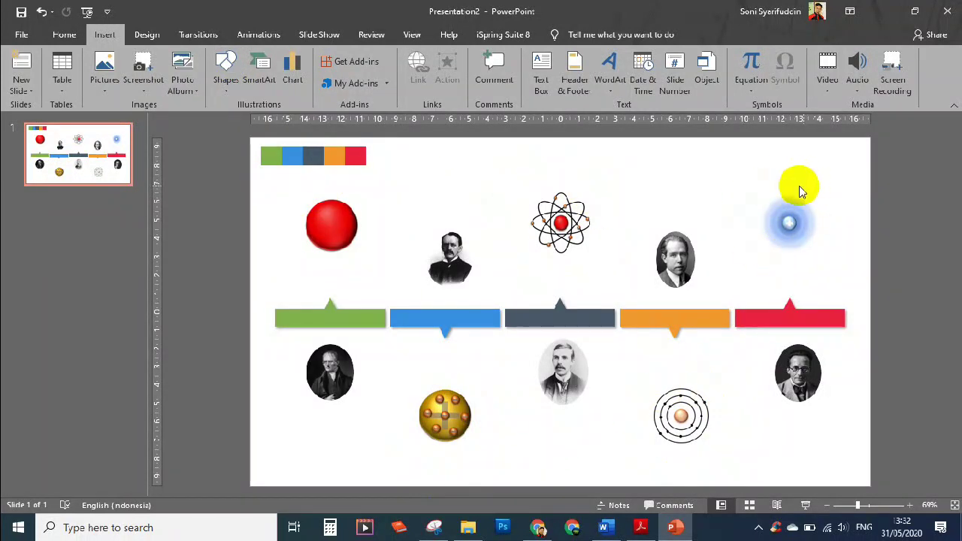
left_click(226, 71)
left_click(233, 188)
mouse_move(386, 186)
left_mouse_down()
mouse_move(426, 242)
mouse_move(447, 242)
left_mouse_up()
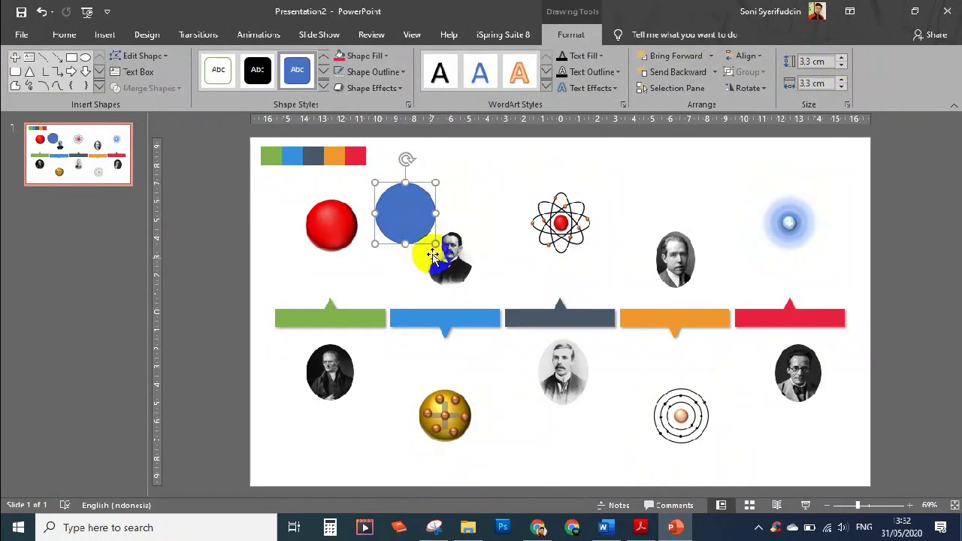
left_click(848, 105)
left_click(947, 128)
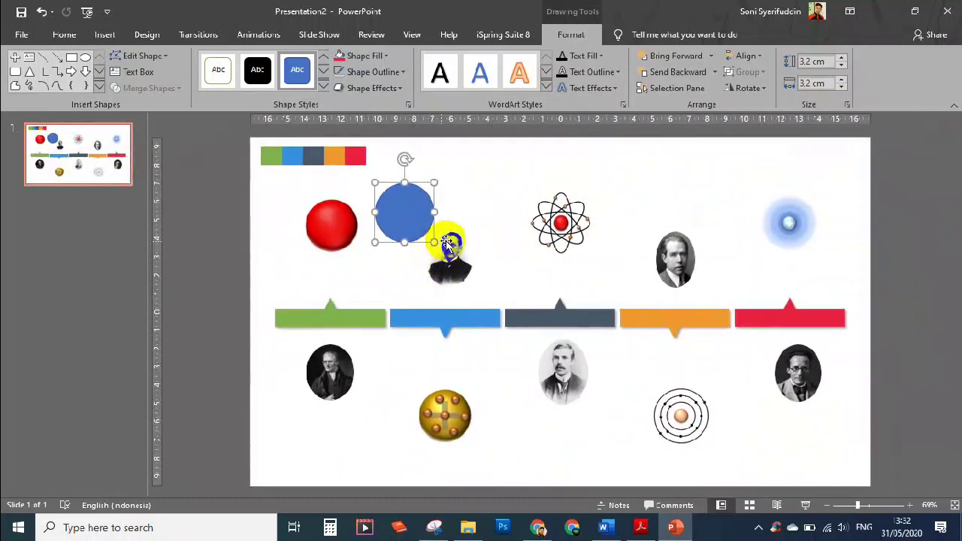
mouse_move(404, 222)
left_mouse_down()
mouse_move(353, 225)
mouse_move(843, 62)
left_mouse_up()
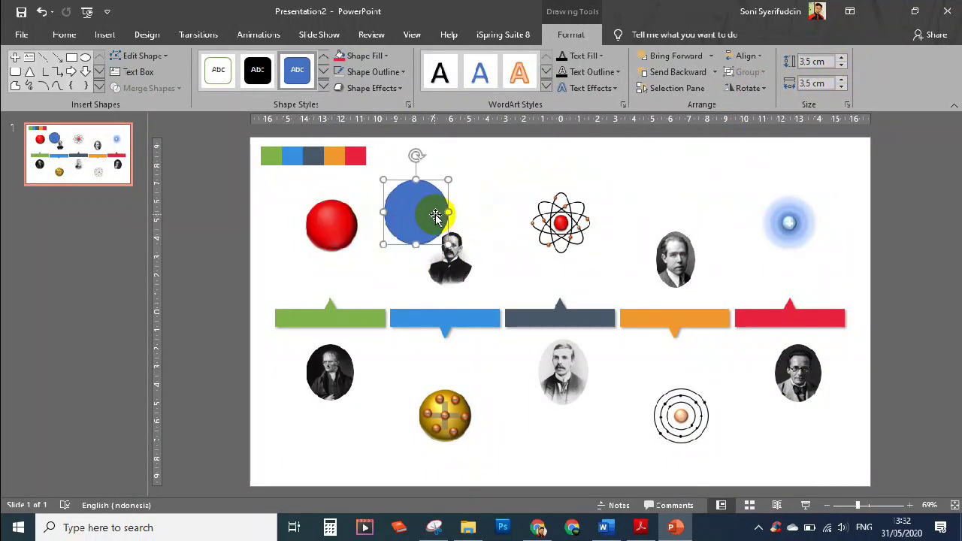
Fill the circle green, add an outer shadow, and copy it onto another atom model.
left_click(368, 57)
left_click(366, 242)
left_click(357, 321)
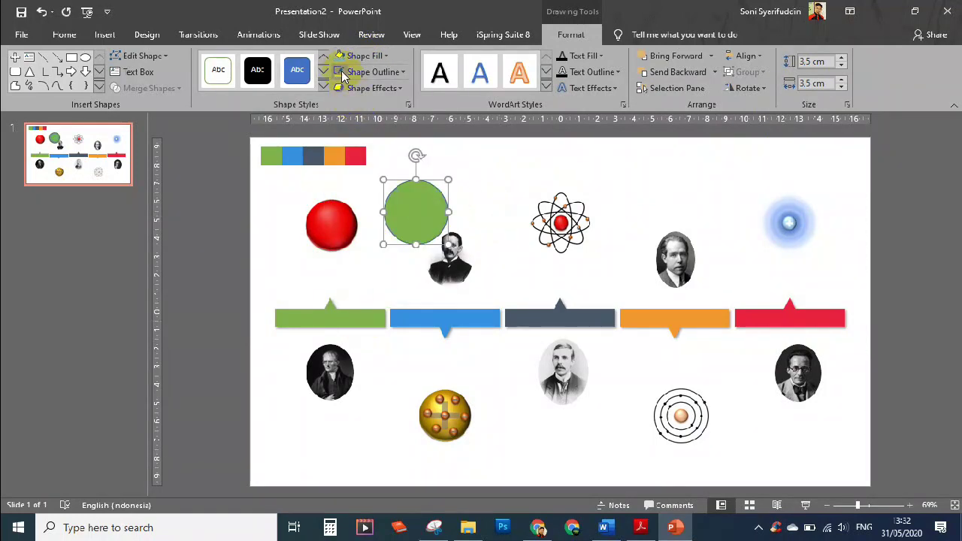
left_click(372, 88)
left_click(474, 198)
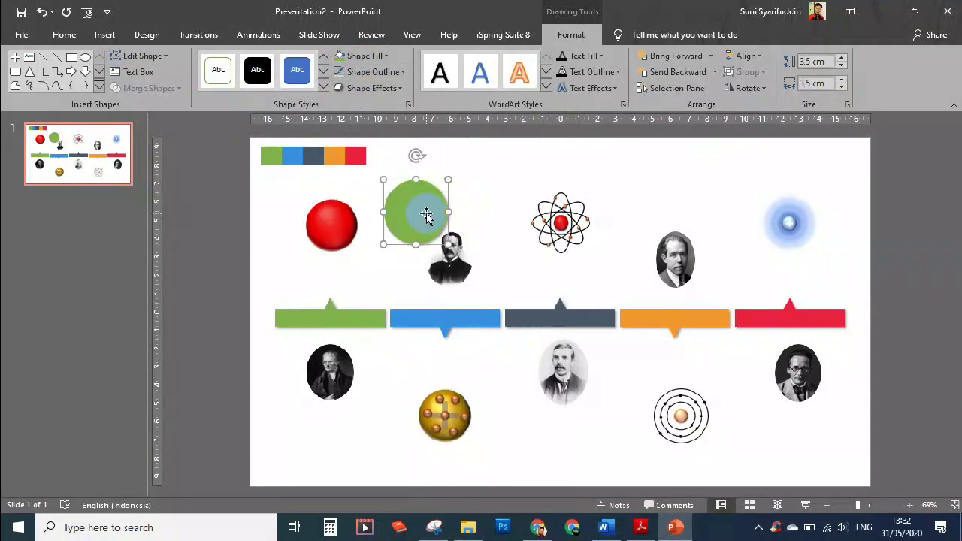
mouse_move(420, 214)
left_mouse_down()
mouse_move(330, 229)
mouse_move(445, 410)
mouse_move(554, 218)
left_mouse_up()
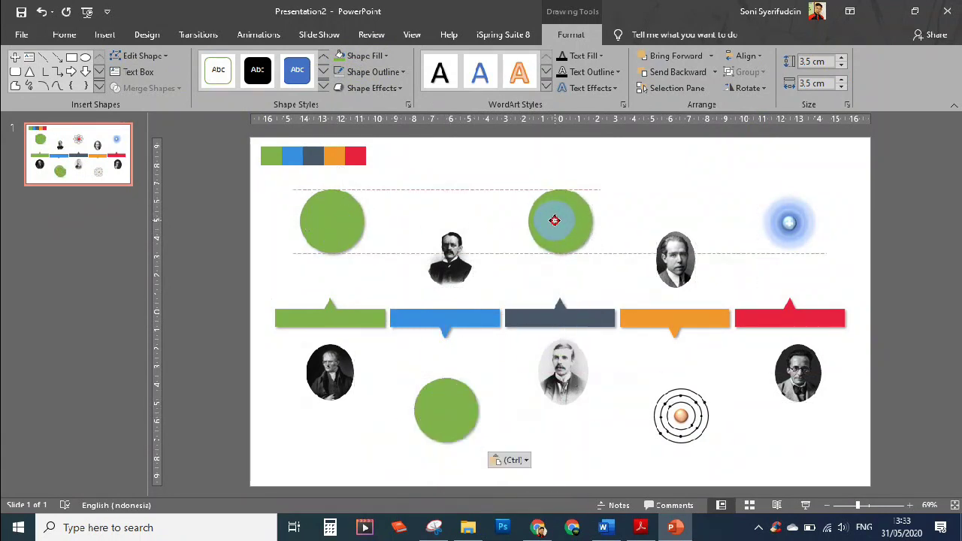
mouse_move(590, 256)
left_mouse_down()
mouse_move(680, 423)
mouse_move(799, 214)
left_mouse_up()
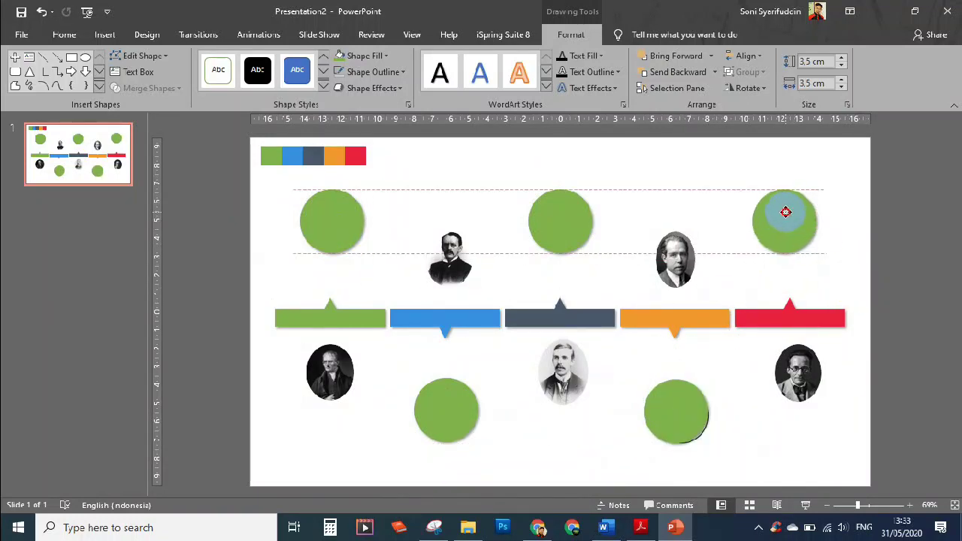
Place the last circle copy and recolour the circles blue, dark slate, orange and red to match their tabs.
left_click_drag(790, 216, 790, 216)
left_click(415, 248)
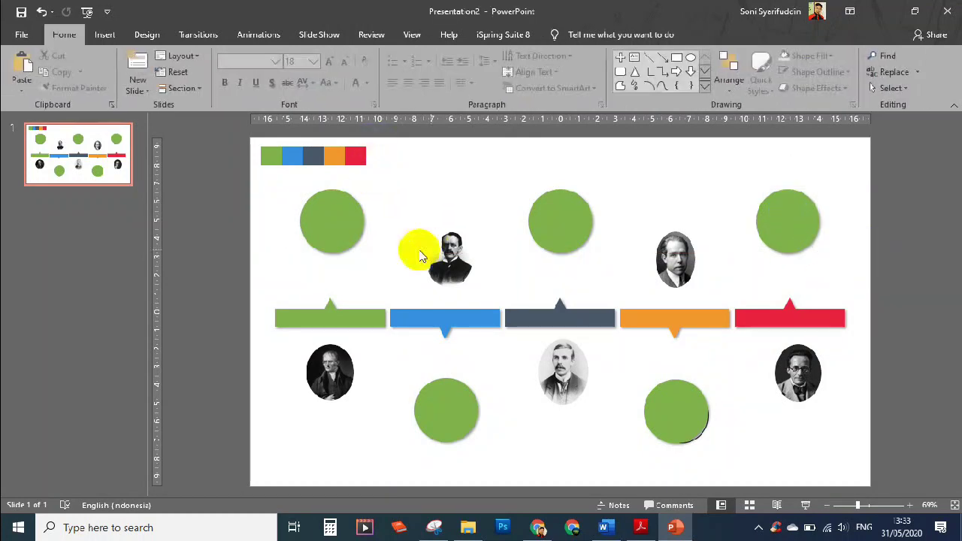
left_click(429, 380)
left_click(366, 56)
left_click(387, 194)
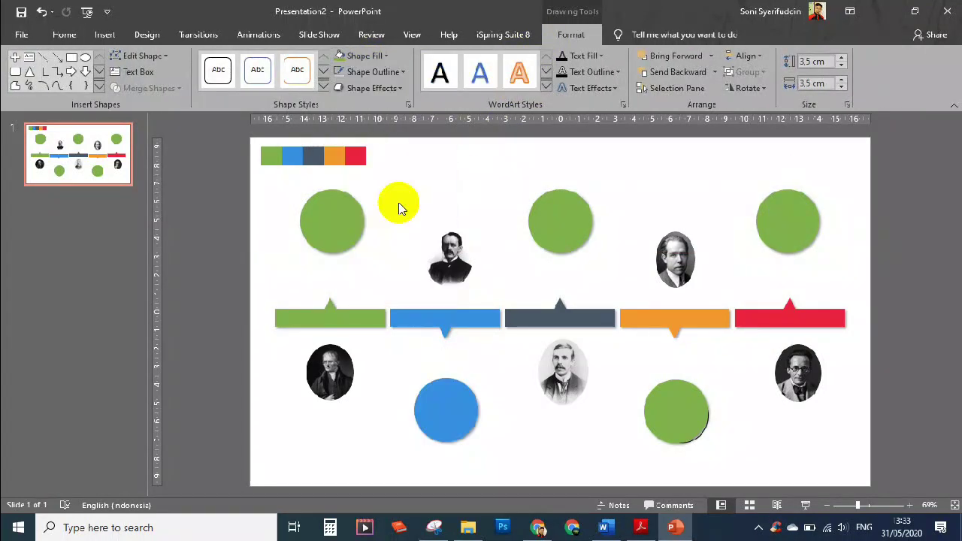
left_click(563, 220)
left_click(364, 56)
left_click(375, 194)
left_click(678, 396)
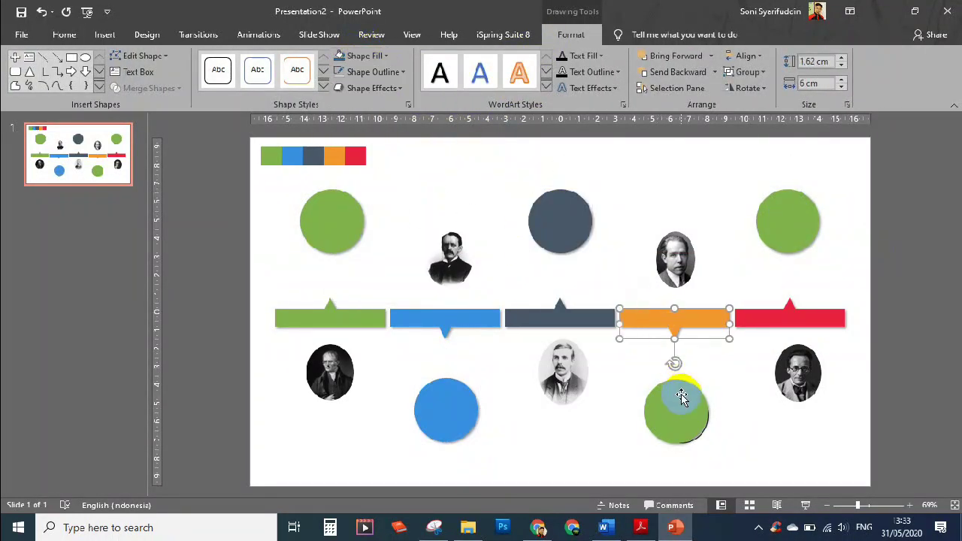
left_click(364, 55)
left_click(364, 193)
left_click(819, 235)
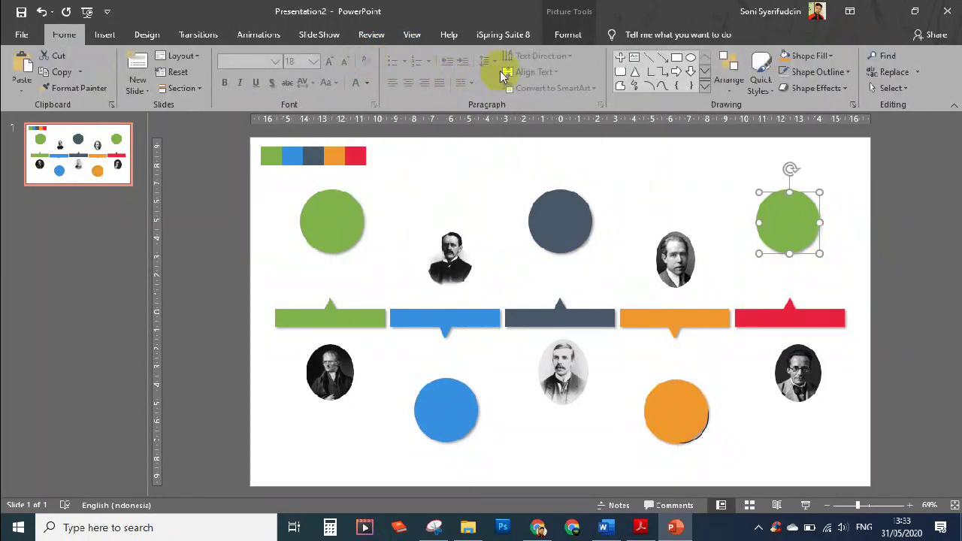
left_click(364, 56)
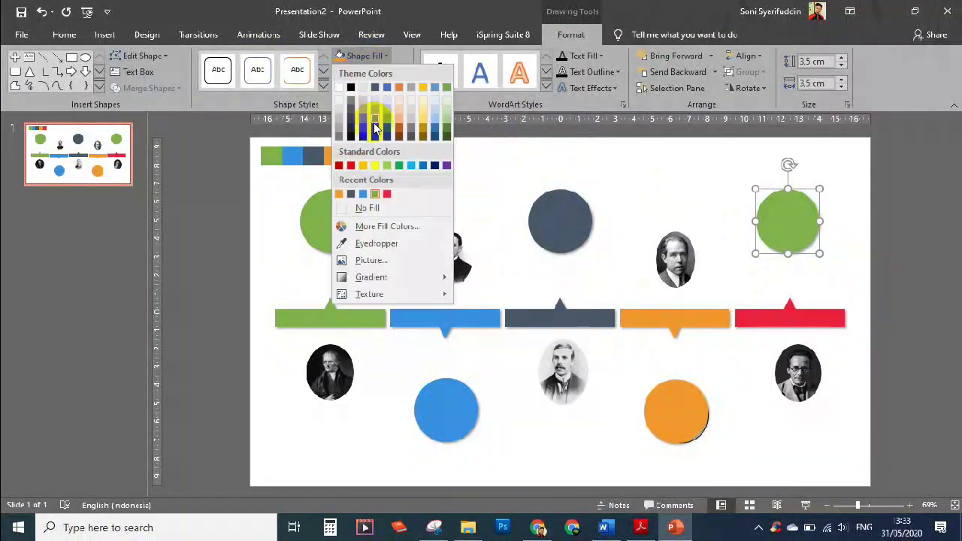
left_click(350, 159)
Send all the coloured circles behind the atom models.
left_click(695, 380, "shift")
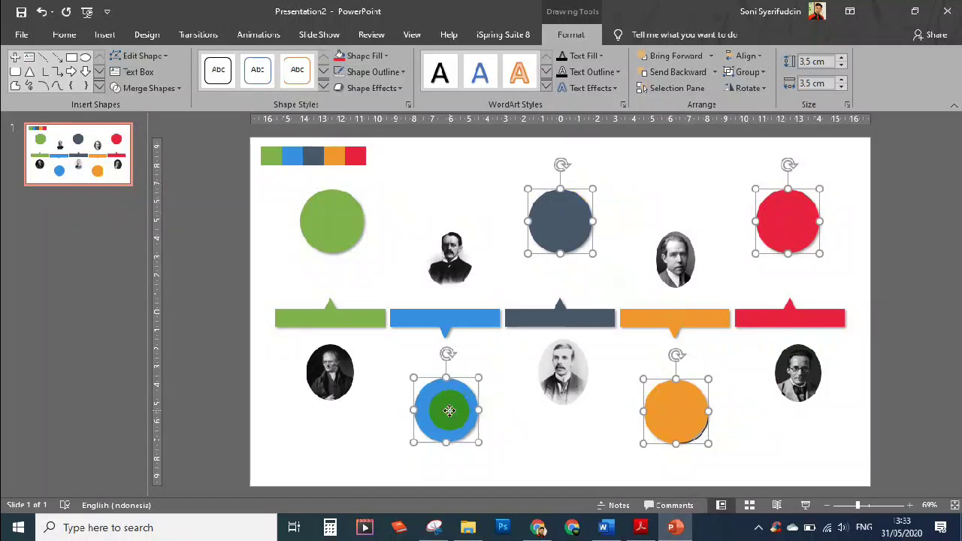
left_click(715, 72)
left_click(692, 89)
left_click(481, 198)
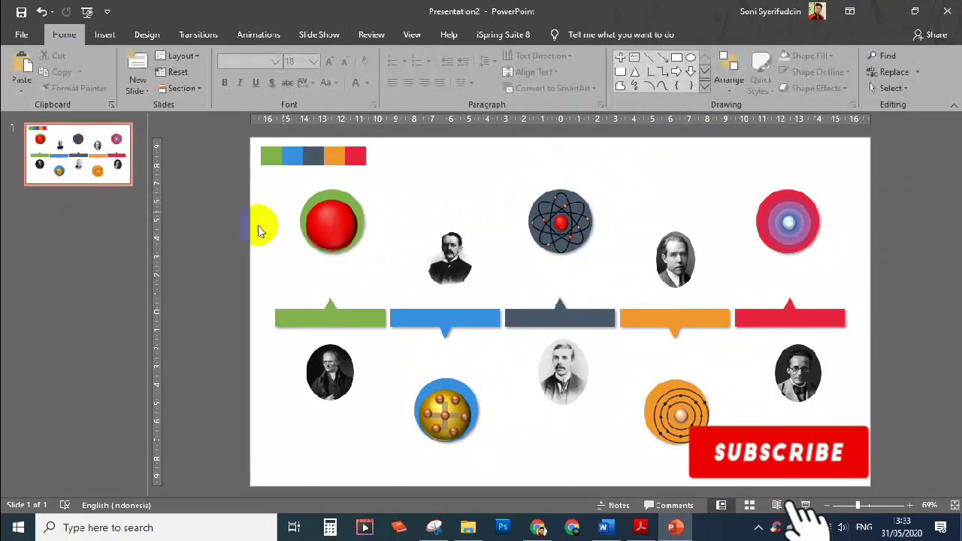
Centre the red sphere in the green disc and shrink the atom model to fit the slate disc.
left_click(319, 214)
scroll(319, 215, "up", 10, "ctrl")
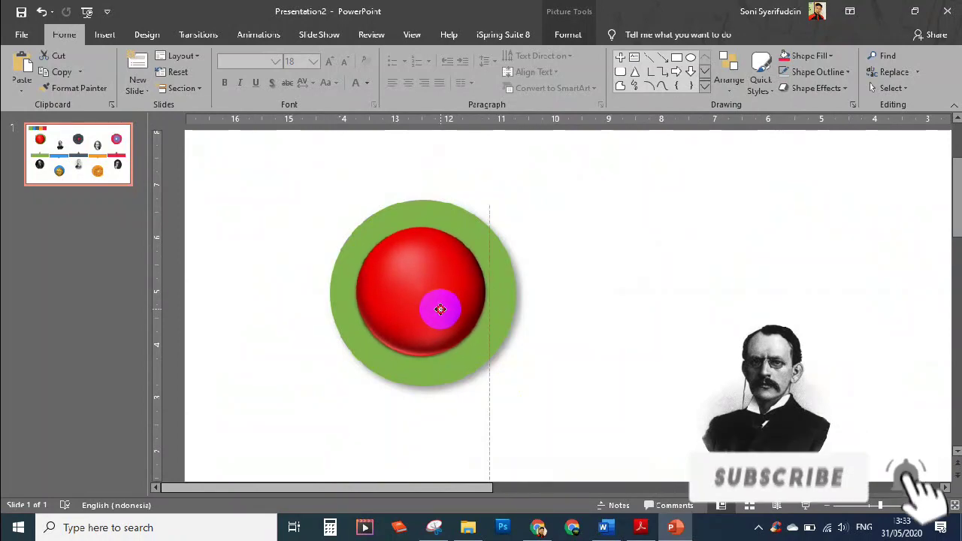
left_click_drag(443, 311, 437, 308)
scroll(490, 333, "down", 5, "ctrl")
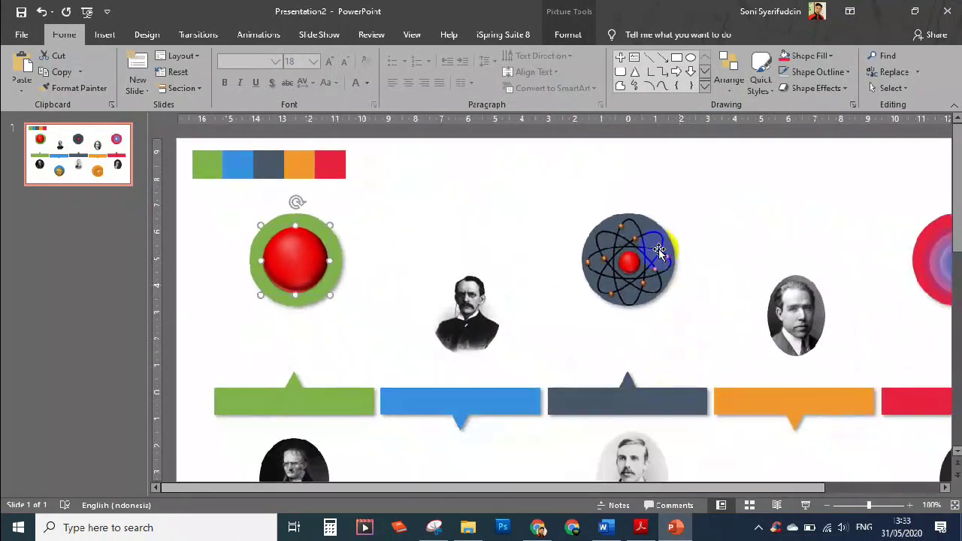
left_click(639, 240)
scroll(655, 269, "up", 5, "ctrl")
scroll(692, 220, "down", 2, "ctrl")
left_click_drag(692, 172, 613, 303)
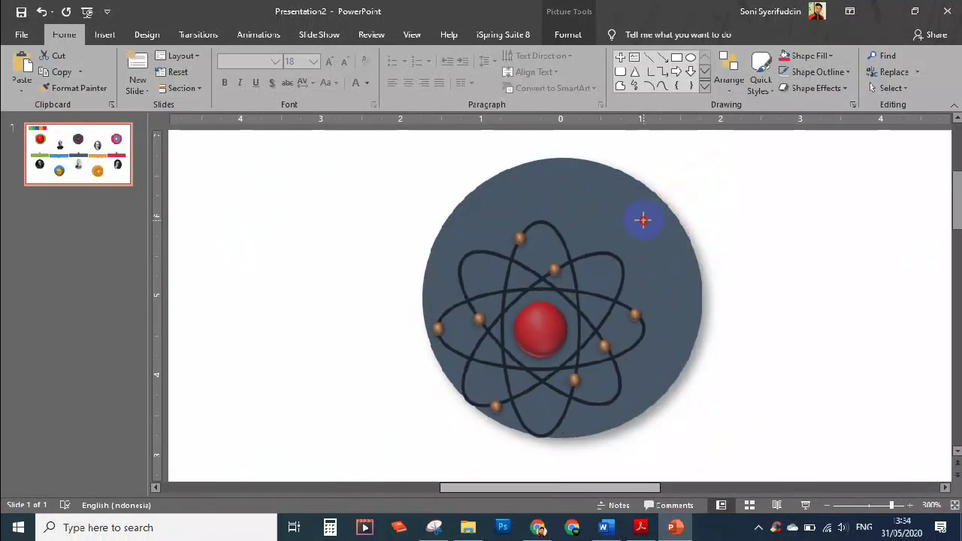
scroll(654, 323, "down", 3, "ctrl")
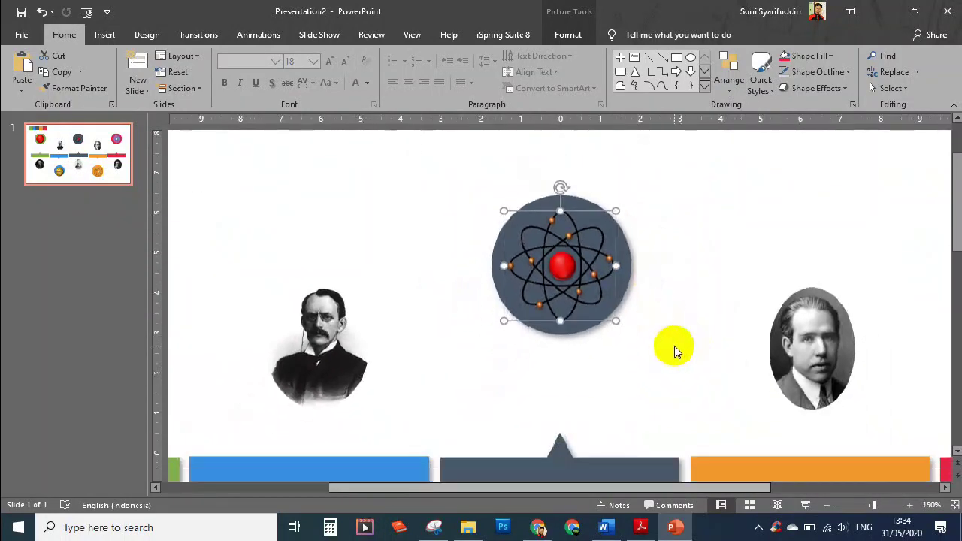
left_click_drag(702, 487, 849, 487)
Centre the atom image in the red disc and fit the ring model inside the orange disc.
left_click(842, 293)
scroll(886, 286, "up", 3, "ctrl")
scroll(694, 284, "down", 1, "ctrl")
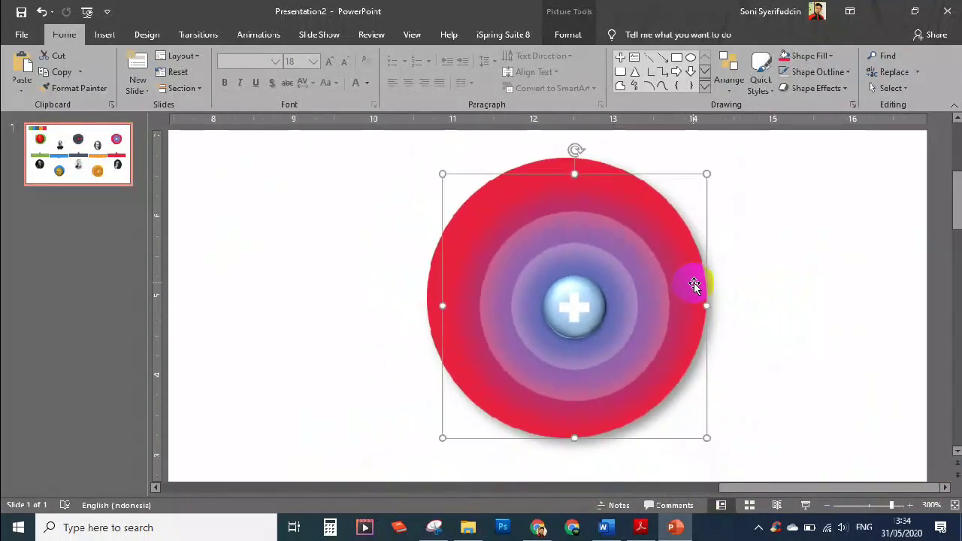
left_click(607, 273)
mouse_move(608, 273)
left_mouse_down()
mouse_move(613, 252)
mouse_move(575, 262)
left_mouse_up()
scroll(612, 286, "down", 3, "ctrl")
scroll(646, 361, "down", 2, "ctrl")
left_click(676, 406)
scroll(684, 416, "up", 2, "ctrl")
scroll(684, 416, "up", 2, "ctrl")
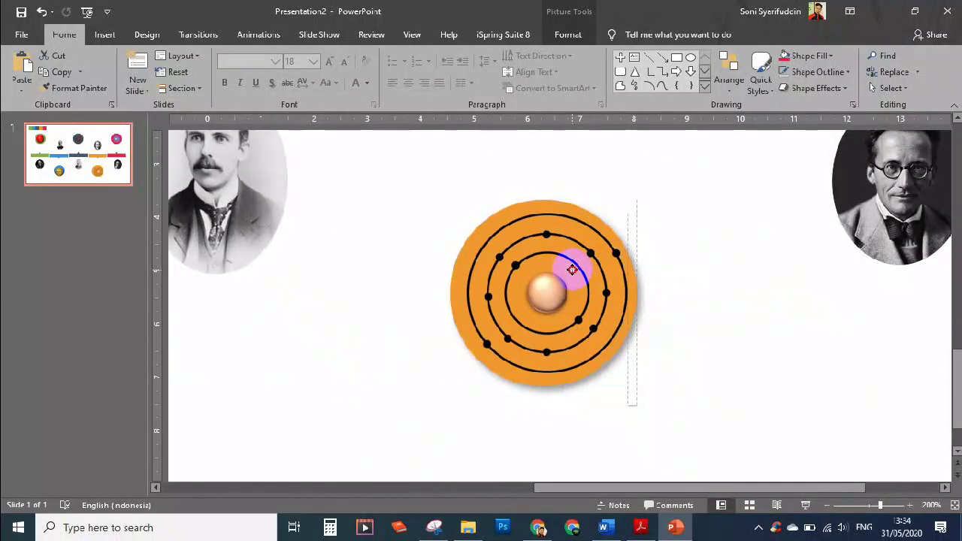
left_click_drag(612, 226, 609, 229)
left_click_drag(573, 279, 574, 284)
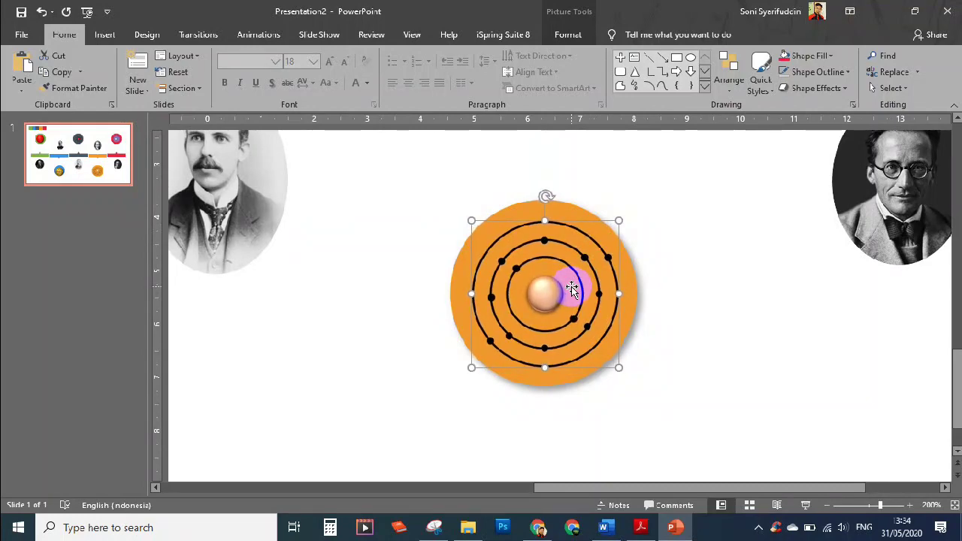
Shrink the gold model and centre it inside the blue disc.
scroll(530, 376, "down", 4, "ctrl")
left_click(335, 375)
scroll(334, 375, "up", 5, "ctrl")
scroll(559, 320, "down", 1, "ctrl")
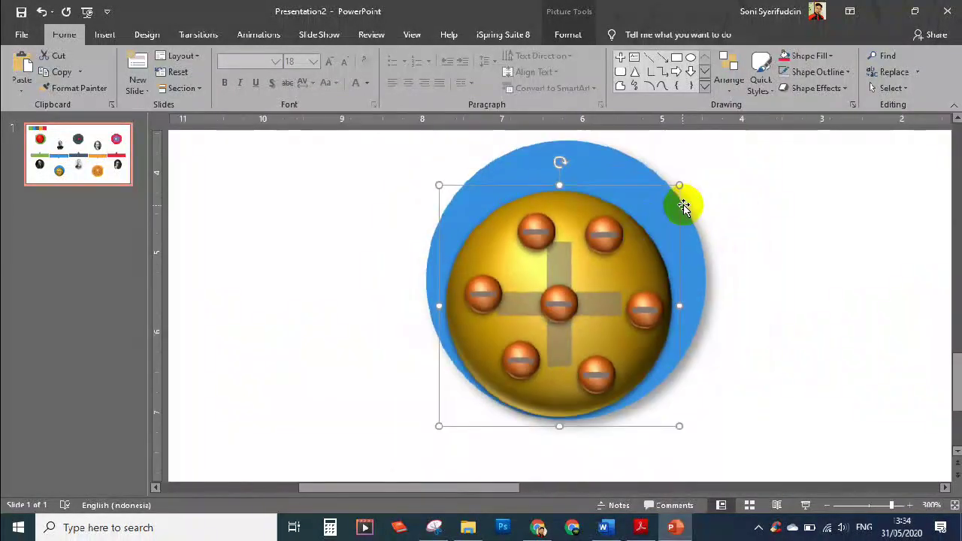
left_click_drag(681, 204, 629, 232)
mouse_move(576, 306)
left_mouse_down()
mouse_move(601, 273)
mouse_move(447, 275)
left_mouse_up()
scroll(446, 275, "down", 4, "ctrl")
scroll(446, 285, "down", 2, "ctrl")
Insert first-style WordArt reading 'TIMELINE PERKEMBANGAN'.
left_click(601, 440)
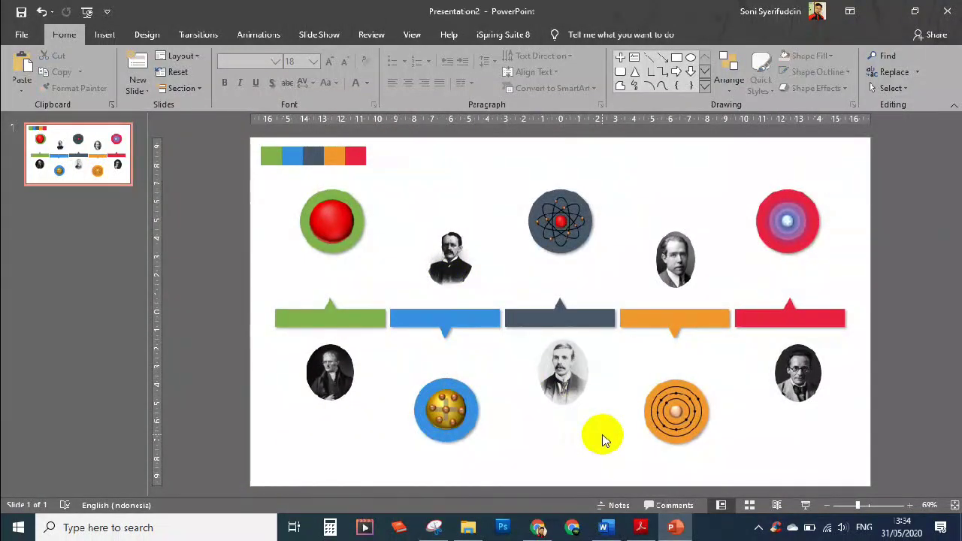
scroll(526, 353, "up", 1, "ctrl")
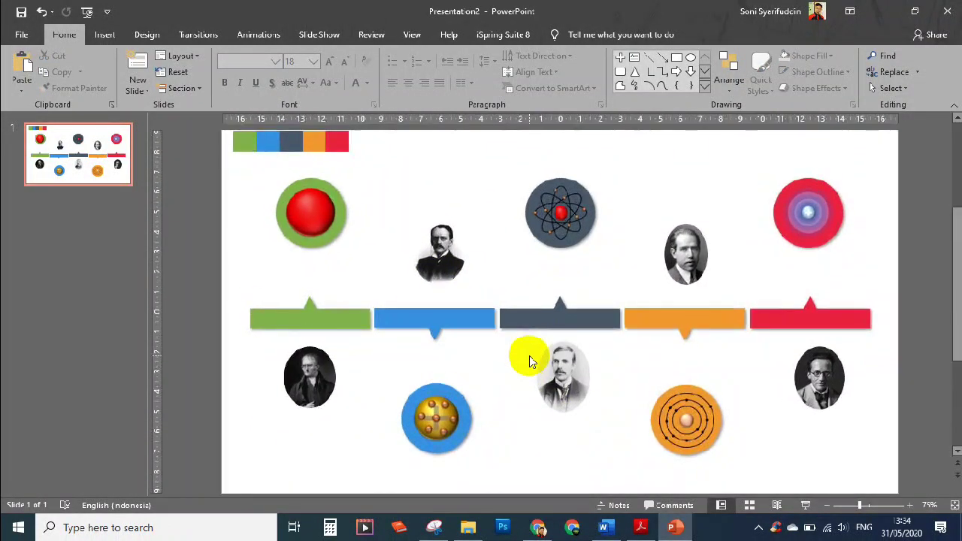
left_click(103, 35)
left_click(616, 76)
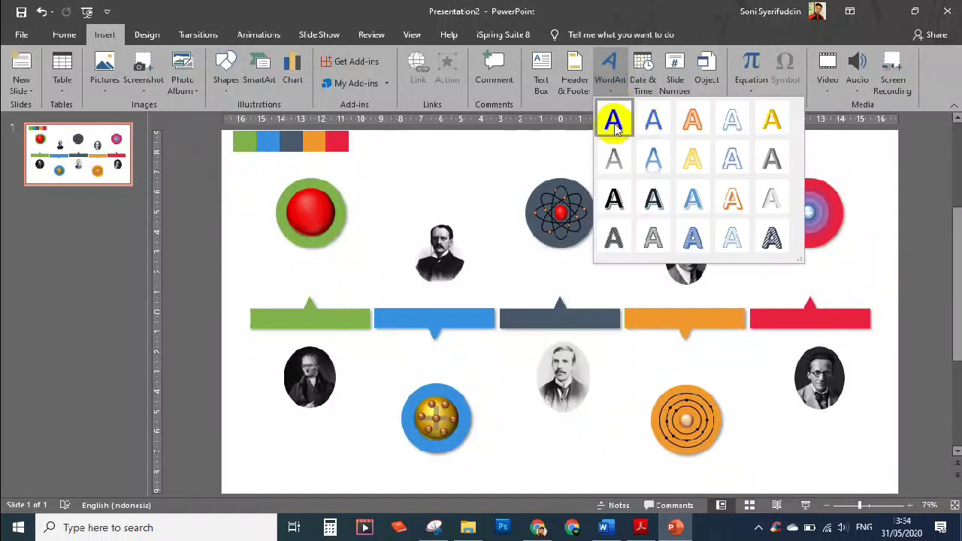
left_click(617, 118)
type("Model Ato")
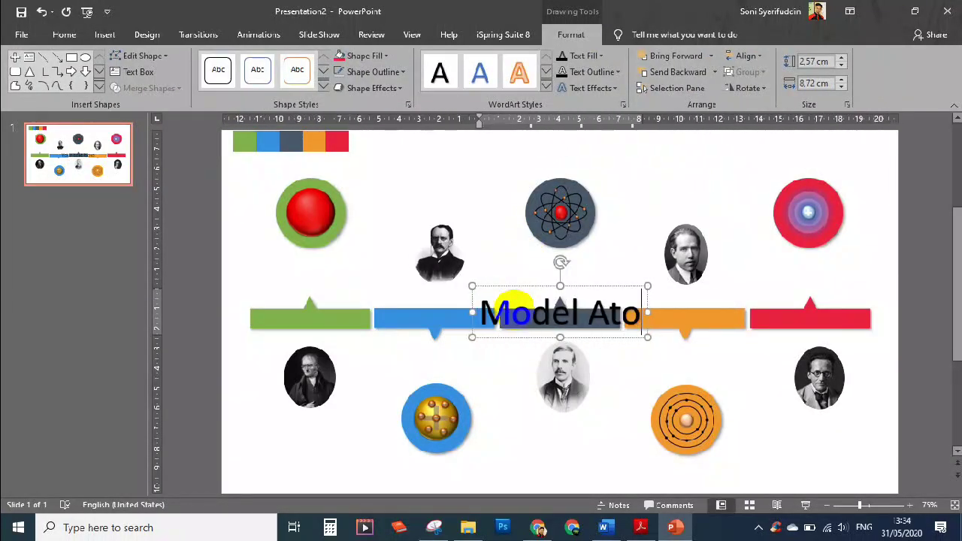
key("ctrl+a")
type("TIMELINE")
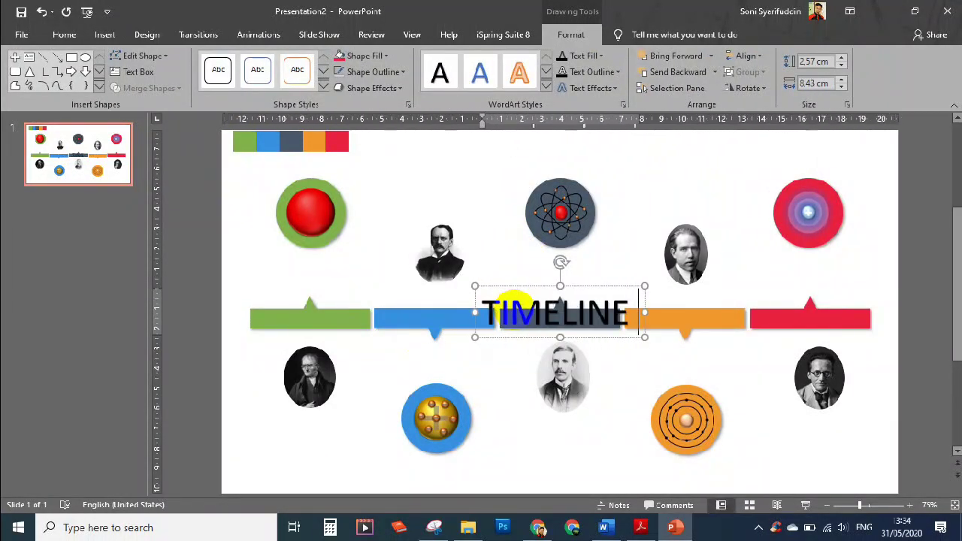
type(" PERKEMBANGAN")
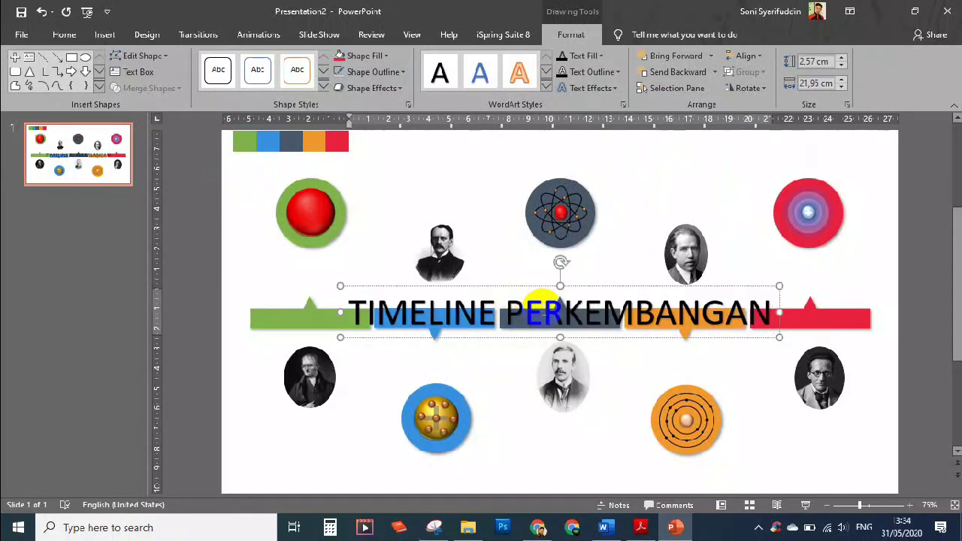
Format the title as Bahnschrift Condensed 32 pt, move it to the top, and shift everything down.
left_click(64, 34)
left_click(345, 63)
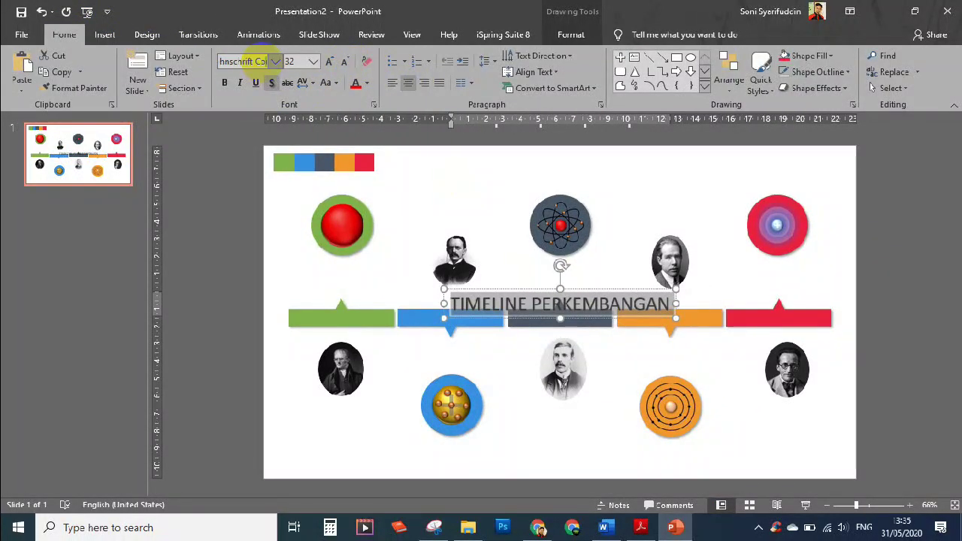
key("Return")
left_click_drag(594, 304, 601, 162)
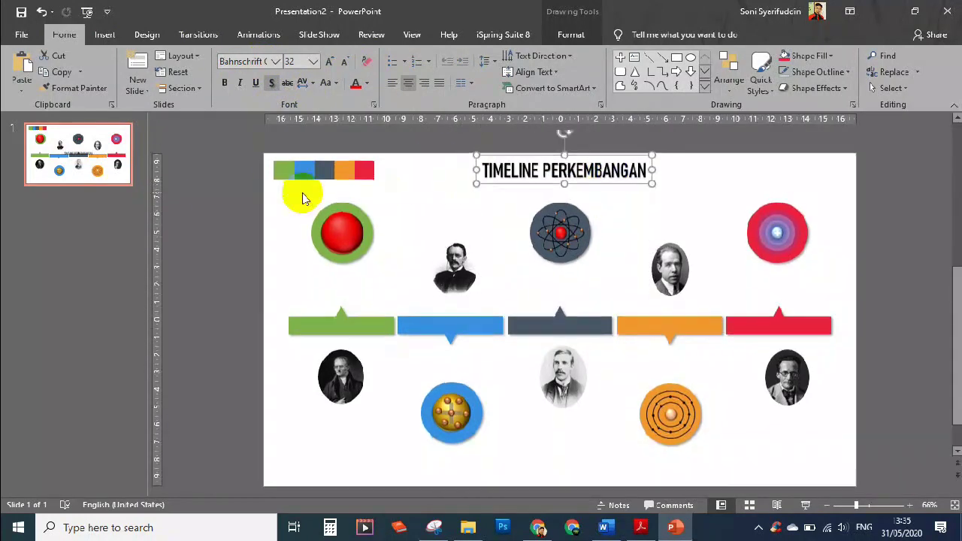
left_click_drag(195, 182, 930, 472)
key("Down")
key("Down")
key("Down")
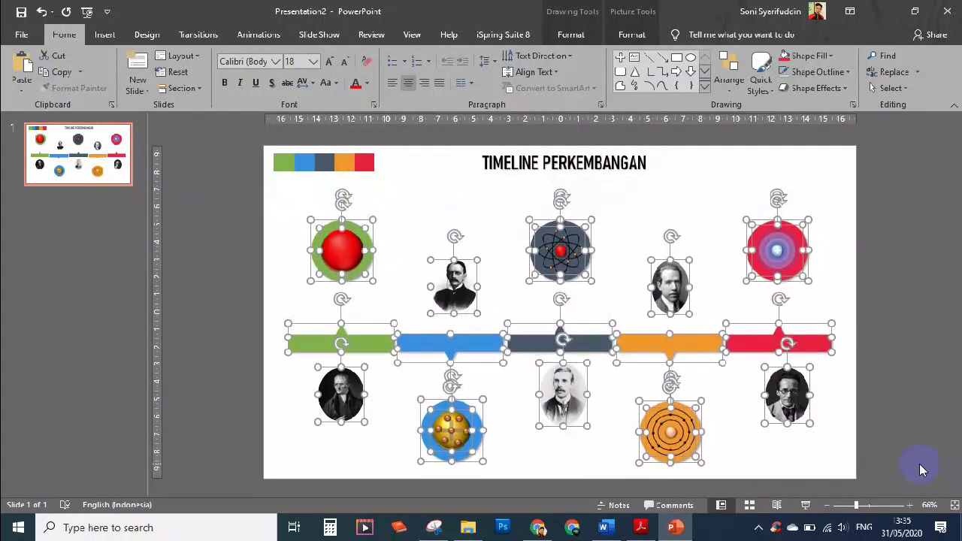
Duplicate the title and change the copy to 'MODEL ATOM' at 44 pt.
left_click(576, 174)
left_click(575, 184)
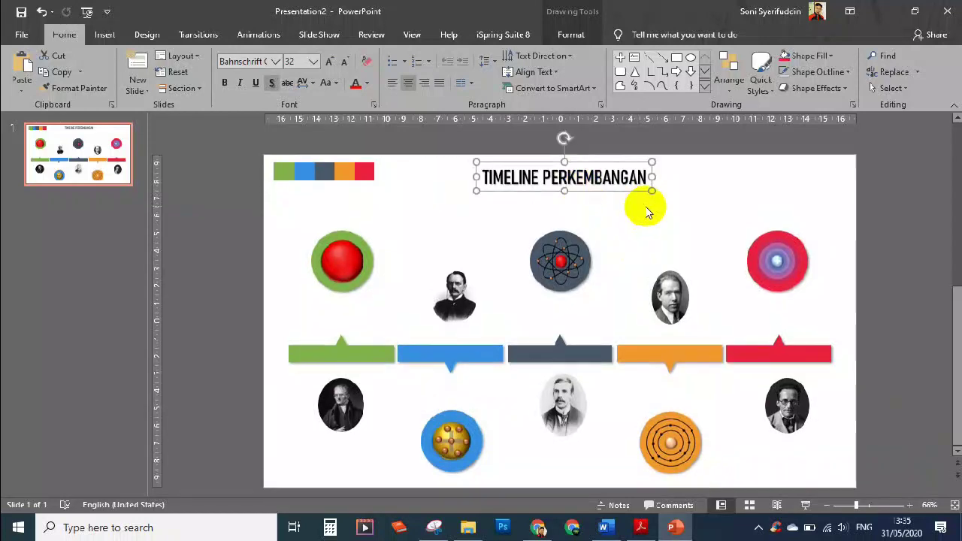
key("ctrl+c")
key("ctrl+v")
triple_click(605, 194)
type("MODEL")
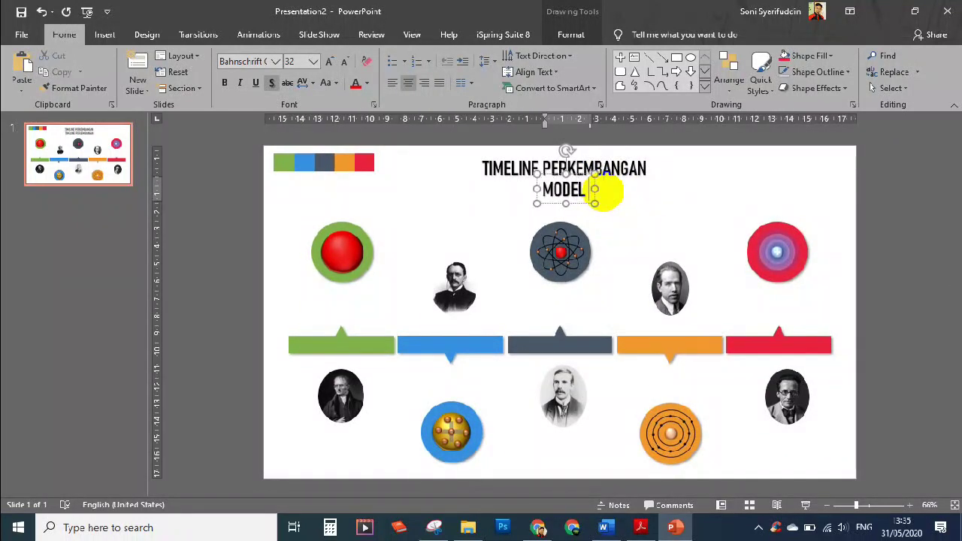
type(" ATOM")
triple_click(607, 190)
left_click(328, 62)
left_click(329, 62)
left_click(329, 62)
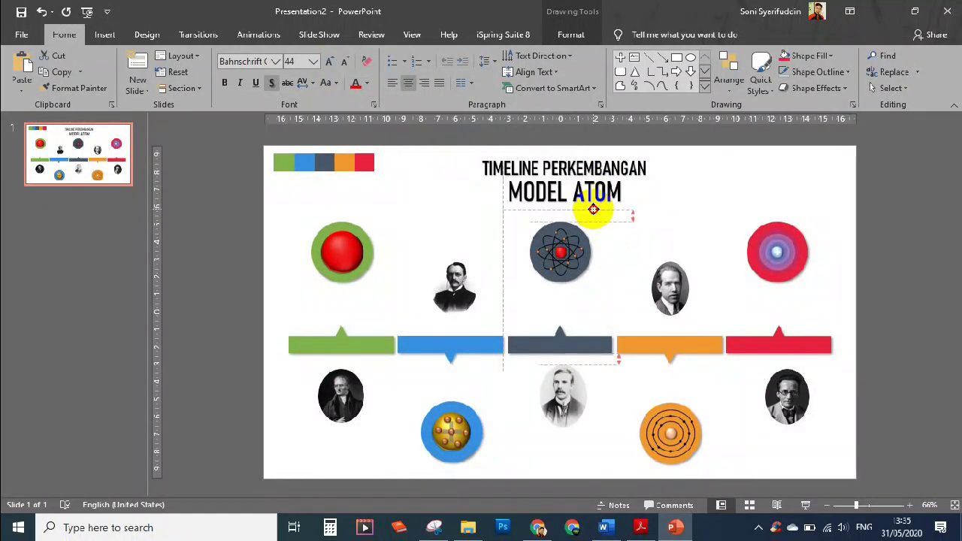
left_click(665, 211)
Paste another copy of the TIMELINE PERKEMBANGAN title and drag it toward the upper left.
left_click(556, 166)
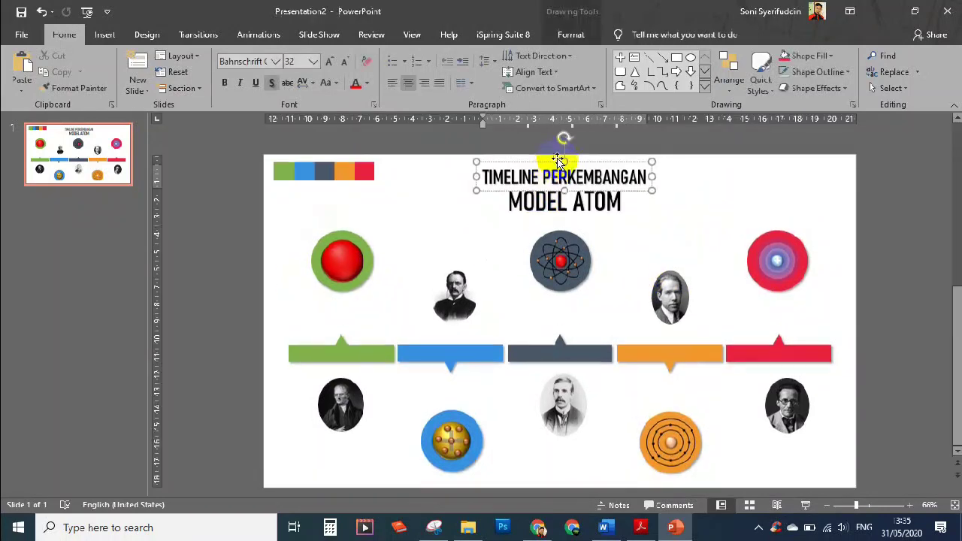
key("ctrl+c")
key("ctrl+v")
left_click_drag(546, 204, 429, 223)
Replace the pasted copy's text with the Dalton label wording 'MODEL DALTON'.
triple_click(432, 224)
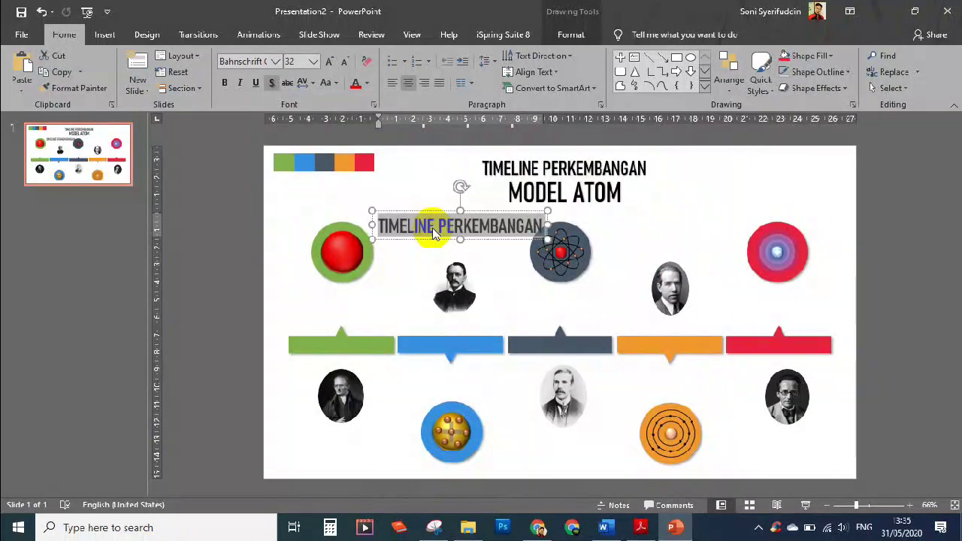
type("Model Atom")
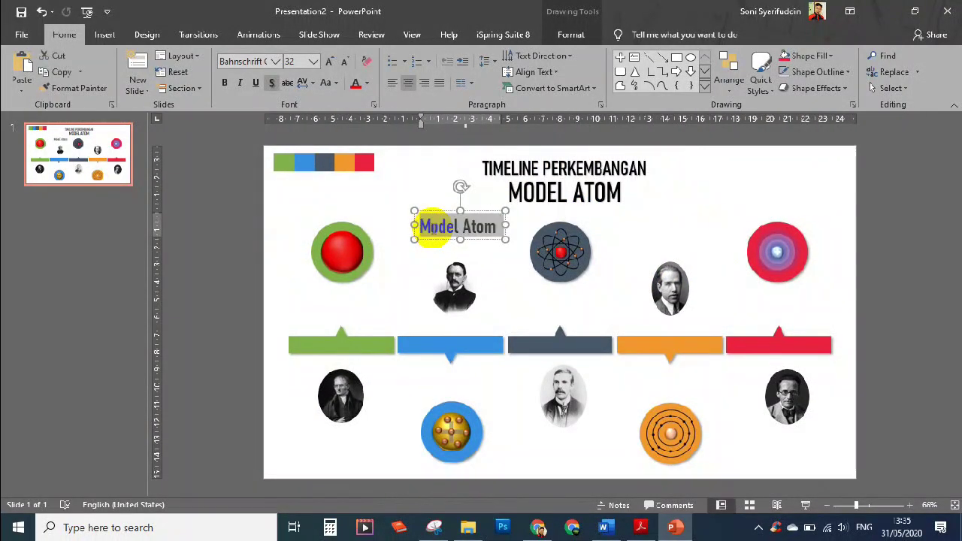
type("Dalton")
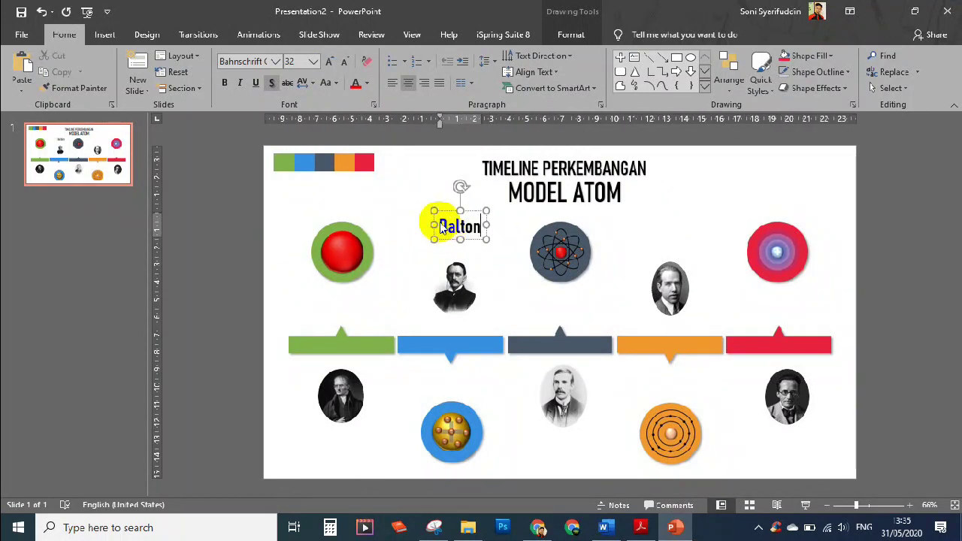
left_click(366, 82)
left_click(358, 120)
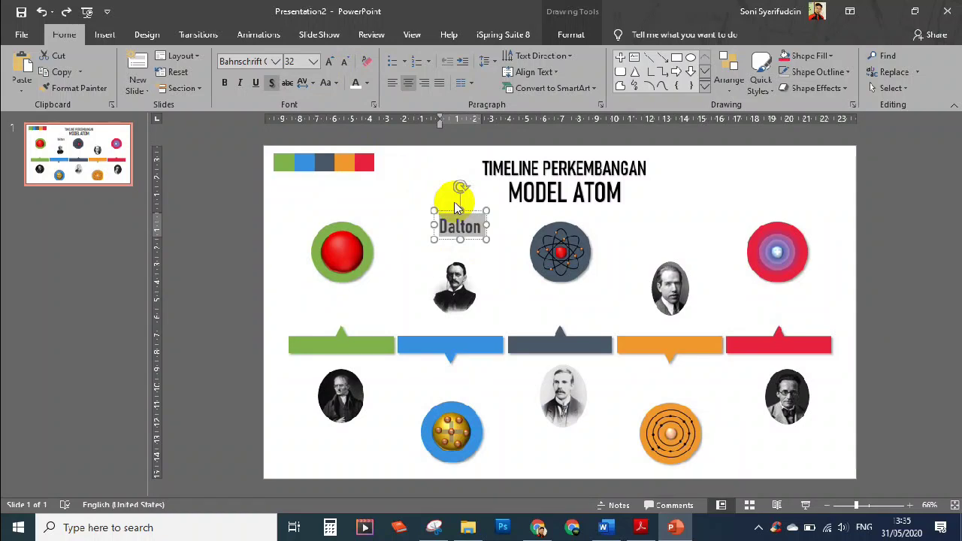
type("M")
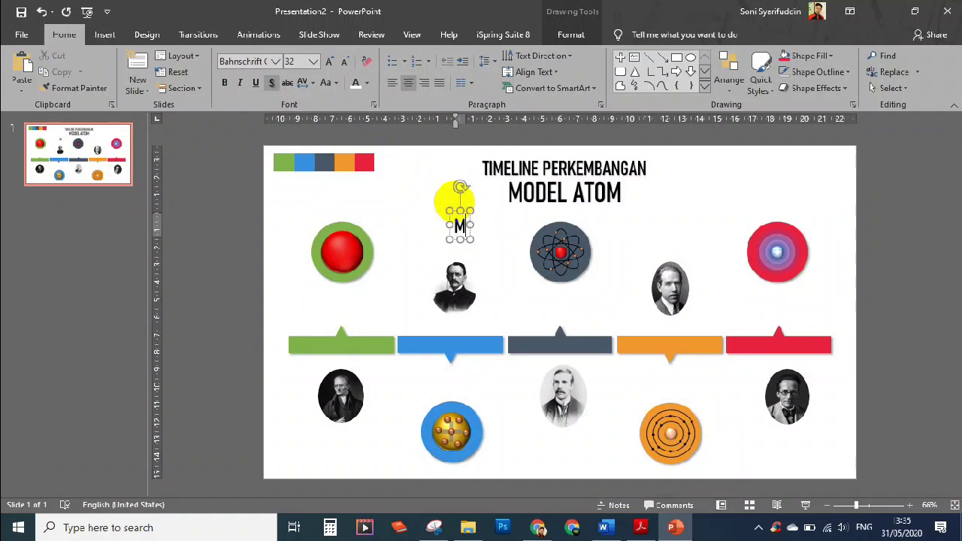
type("ODEL DALTON")
Resize the label text, colour it dark grey, and move it onto the green tab.
key("ctrl+a")
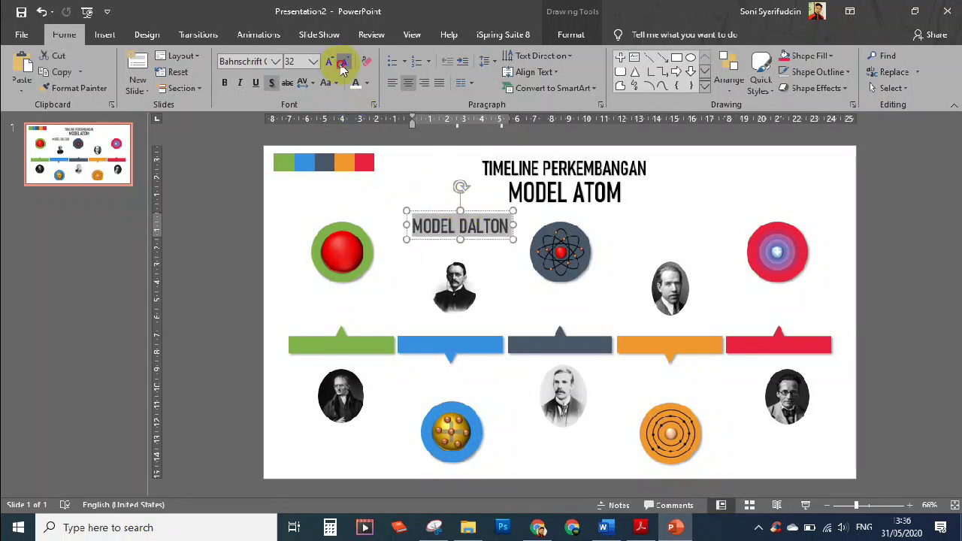
left_click(342, 64)
left_click(342, 65)
left_click(333, 64)
left_click(366, 83)
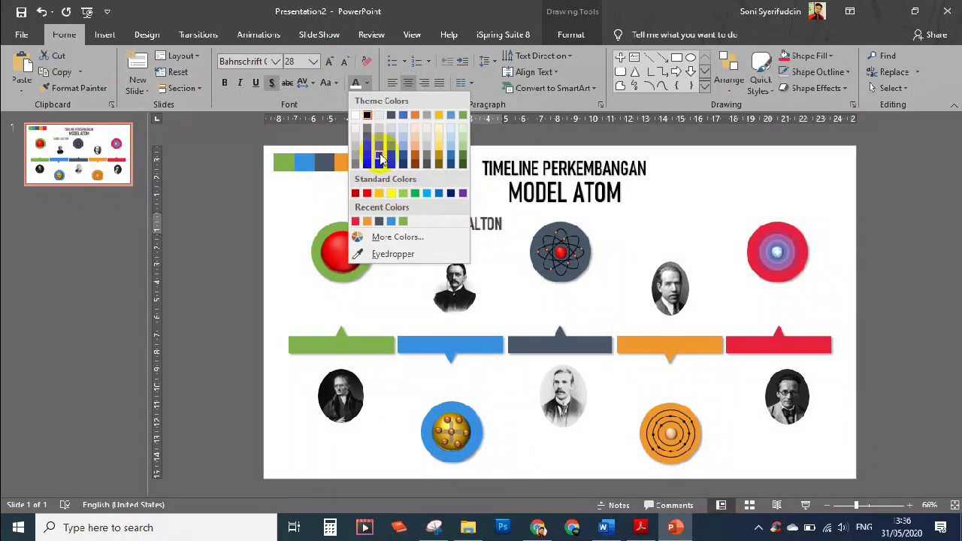
left_click(381, 159)
left_click_drag(489, 231, 372, 332)
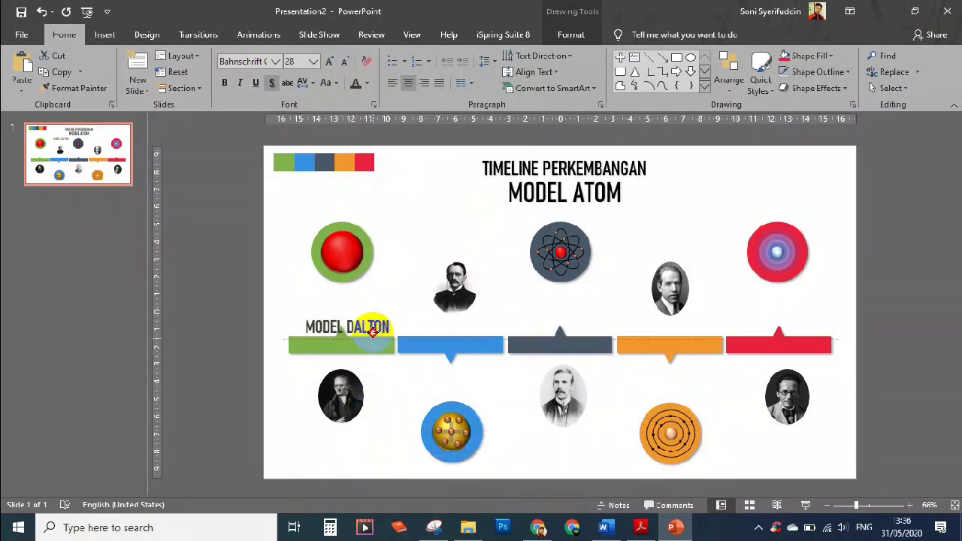
Insert 'ATOM' so it reads 'MODEL ATOM DALTON' and shrink the text to about 24 pt.
left_click(344, 303)
type("ATOM")
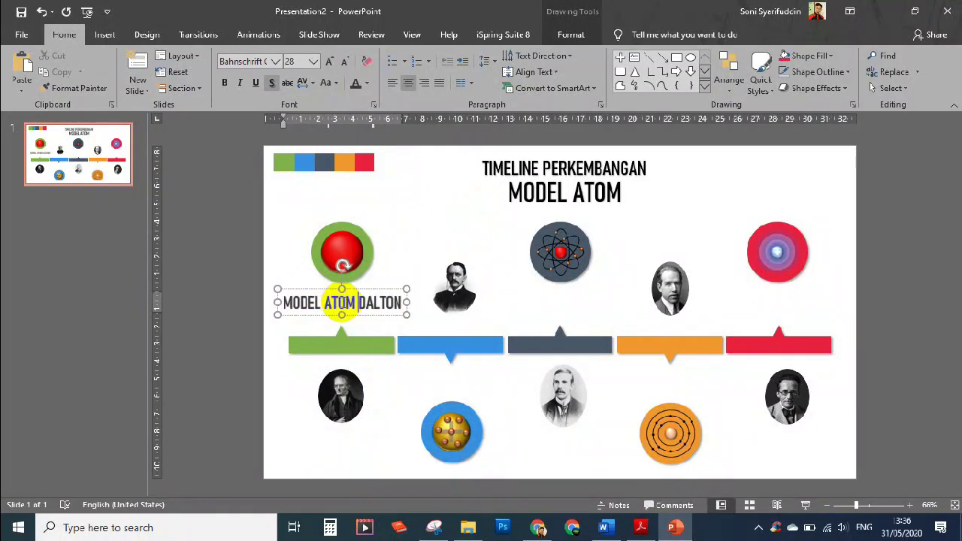
scroll(353, 315, "up", 3)
left_click(344, 321)
left_click(344, 61)
left_click(345, 61)
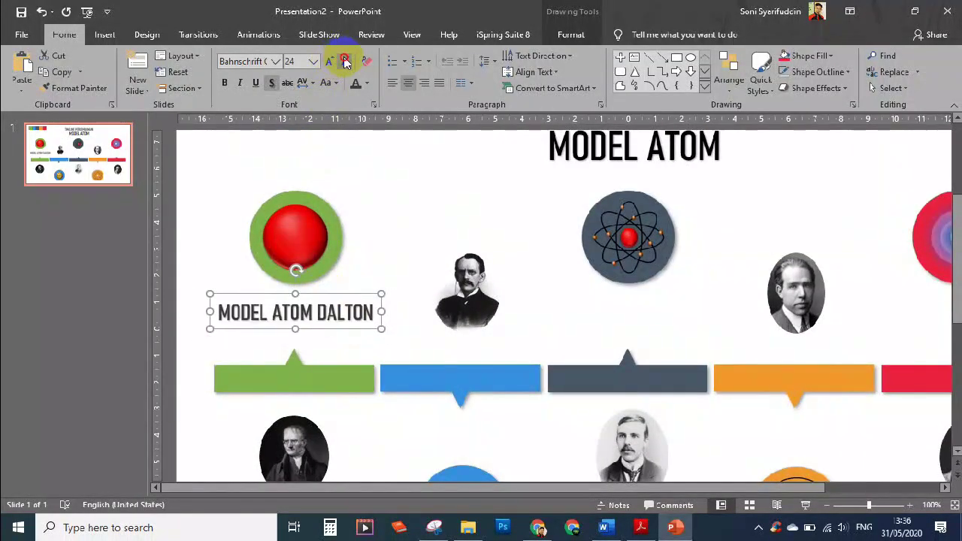
left_click(344, 61)
Create THOMSON and JOHN DALTON name captions under the first two portraits.
mouse_move(335, 328)
left_mouse_down()
mouse_move(330, 312)
mouse_move(498, 438)
left_mouse_up()
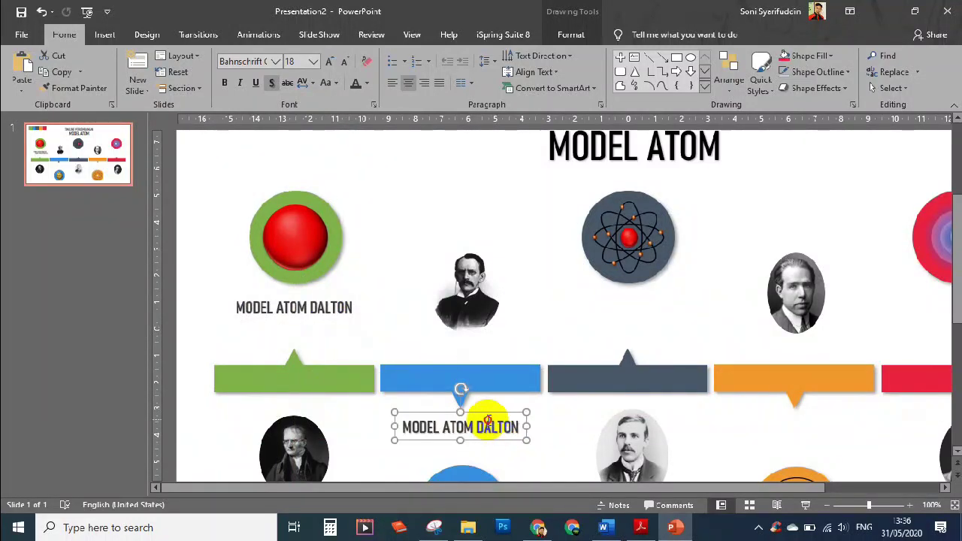
double_click(489, 425)
type("THOMS")
left_click(516, 442)
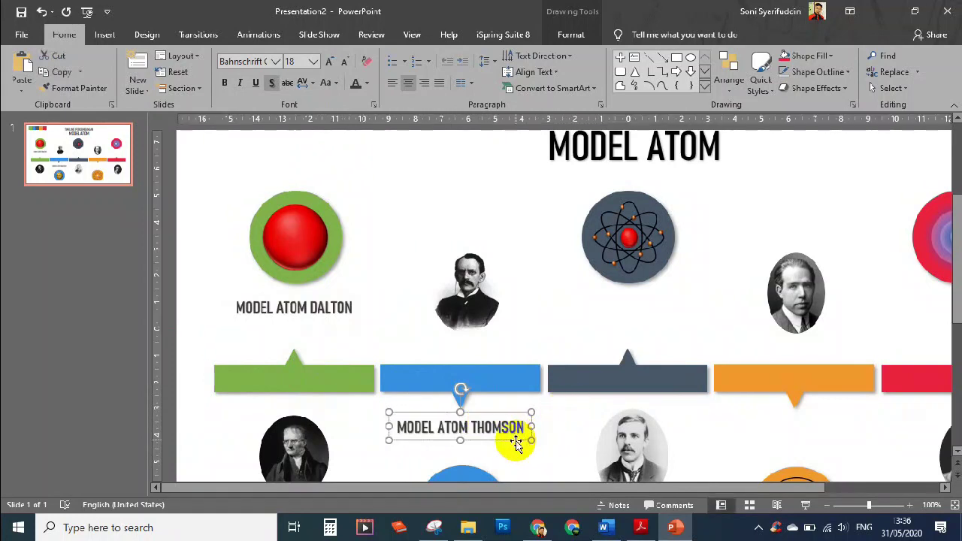
key("ctrl+c")
key("ctrl+v")
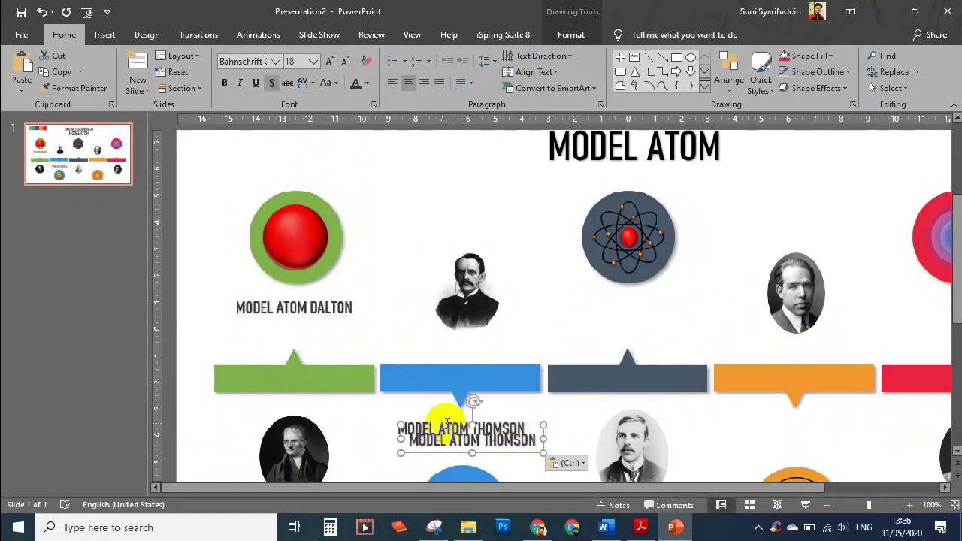
scroll(490, 412, "down", 2)
left_click(295, 254)
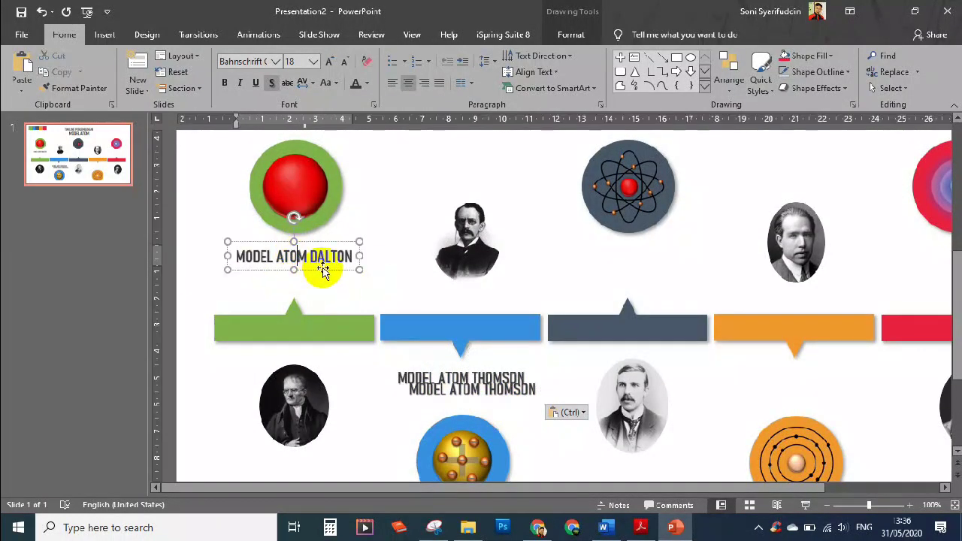
mouse_move(322, 268)
left_mouse_down()
mouse_move(325, 455)
mouse_move(236, 444)
left_mouse_up()
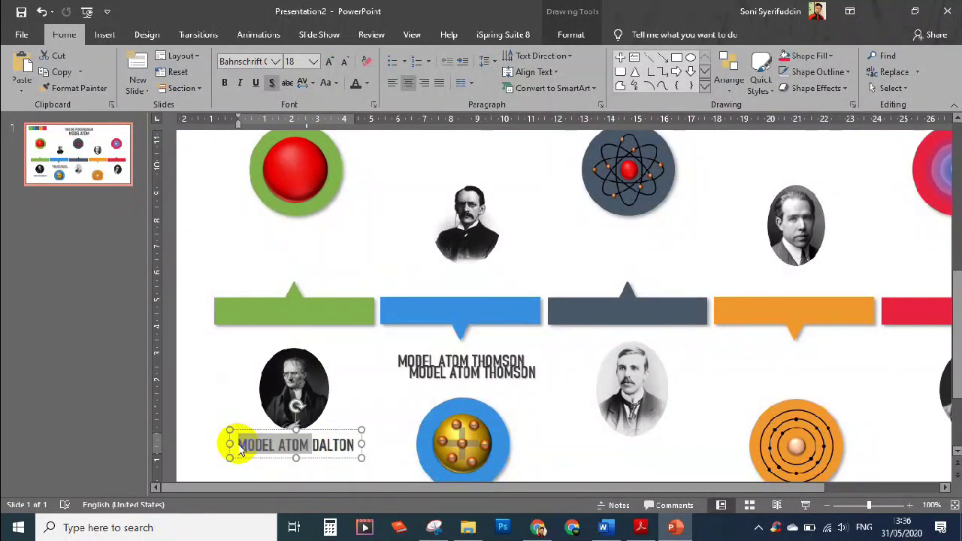
type("JOHN")
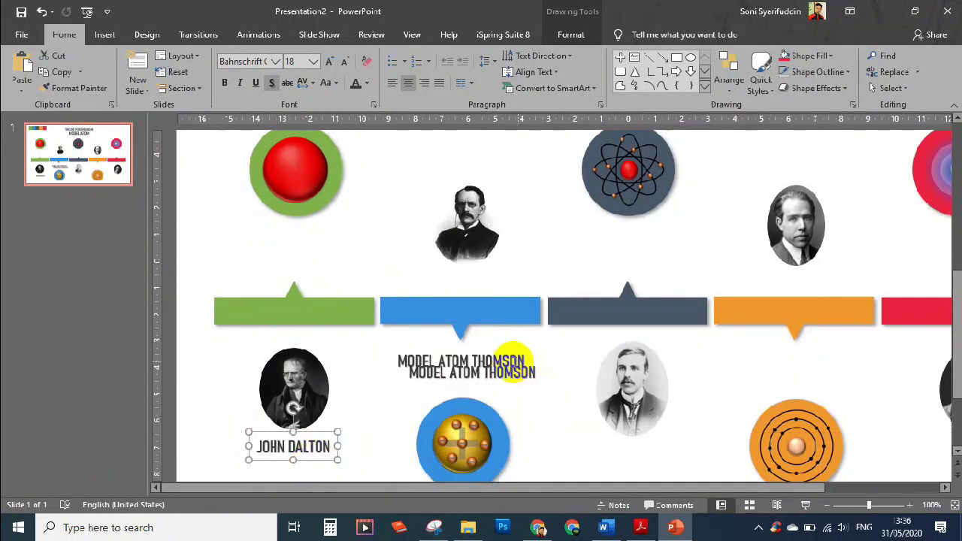
Trim the captions to J.J. THOMSON above the blue tab and E. RUTHERFORD.
left_click(490, 384)
mouse_move(491, 387)
left_mouse_down()
mouse_move(463, 367)
mouse_move(401, 362)
left_mouse_up()
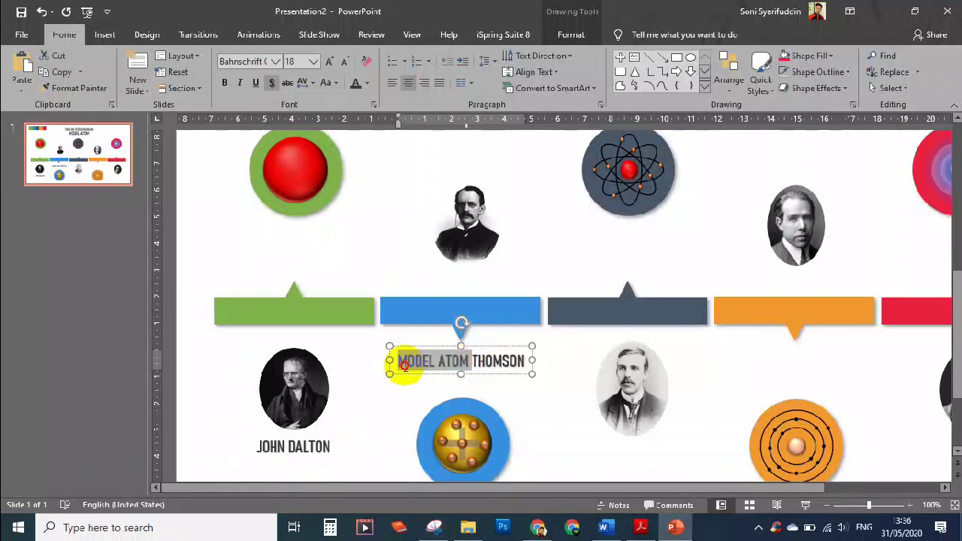
key("BackSpace")
type(".J.")
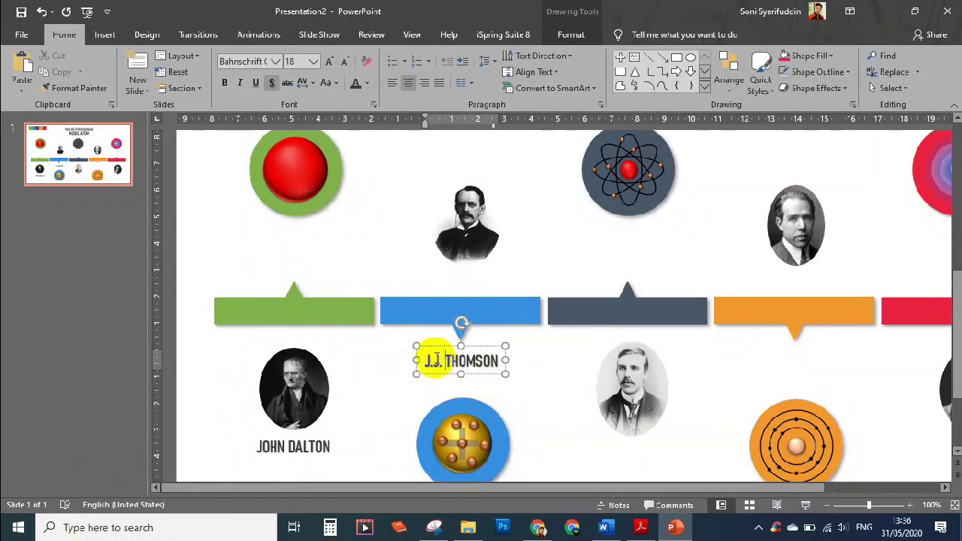
mouse_move(484, 366)
left_mouse_down()
mouse_move(489, 279)
mouse_move(623, 449)
left_mouse_up()
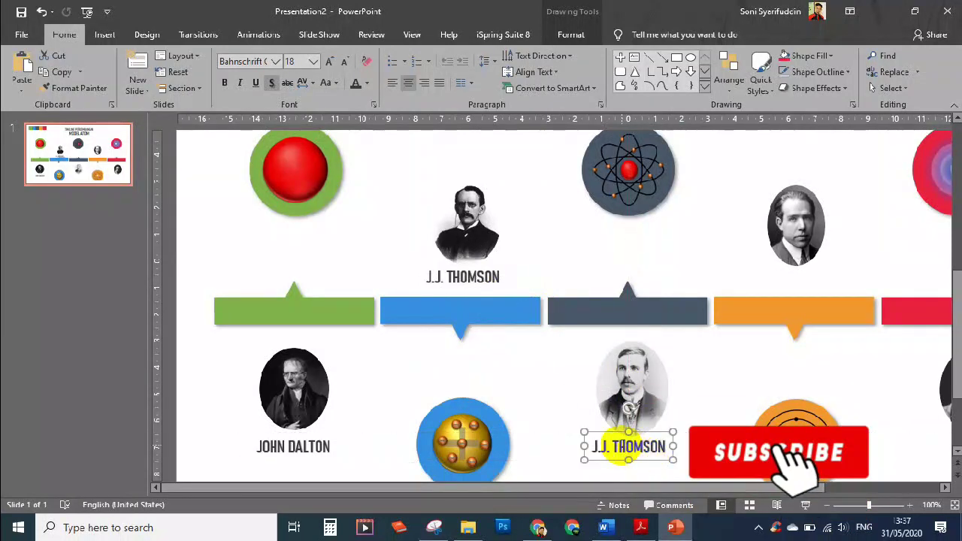
type("E. RUTHERFORD")
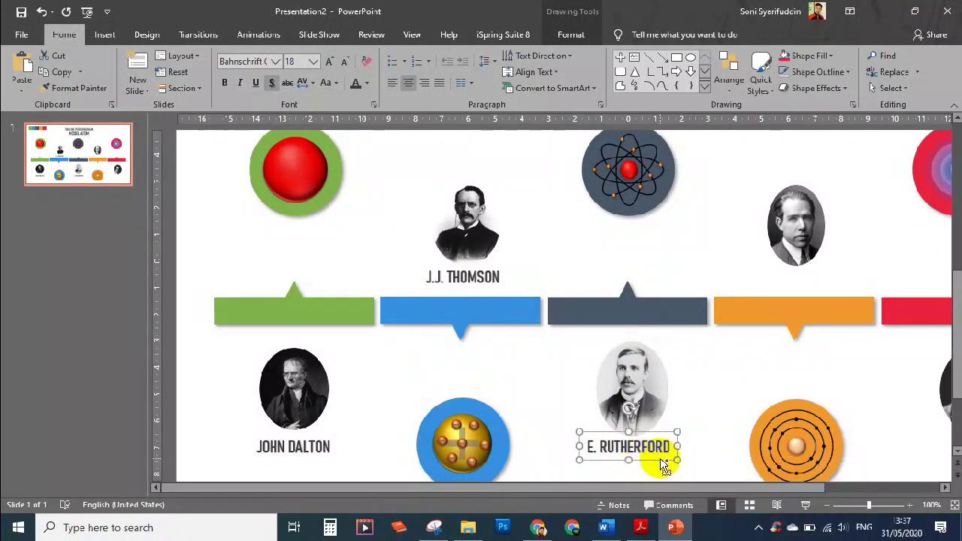
Copy the E. RUTHERFORD caption above the orange bar and retype it as NIELS BOHR.
left_click_drag(659, 459, 812, 297)
triple_click(814, 289)
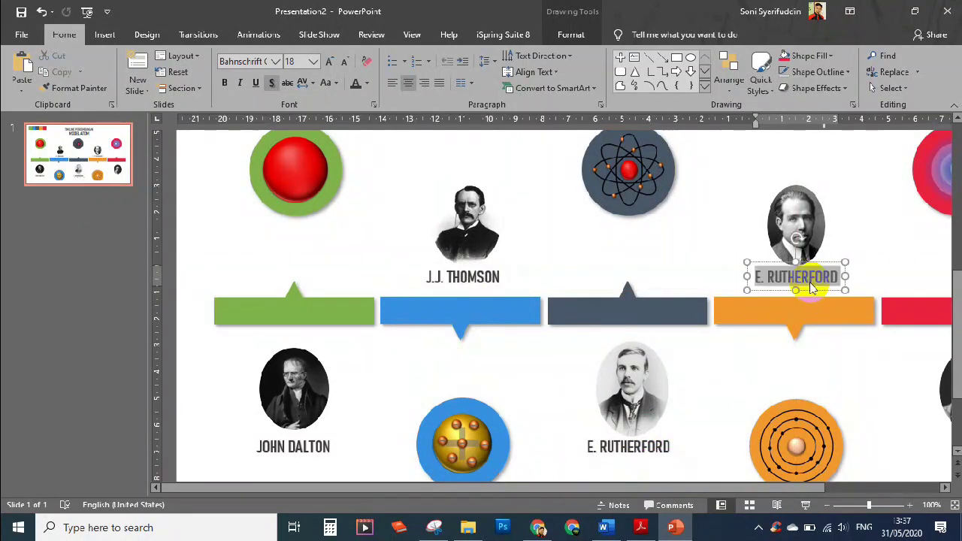
type("NIELS BOHR")
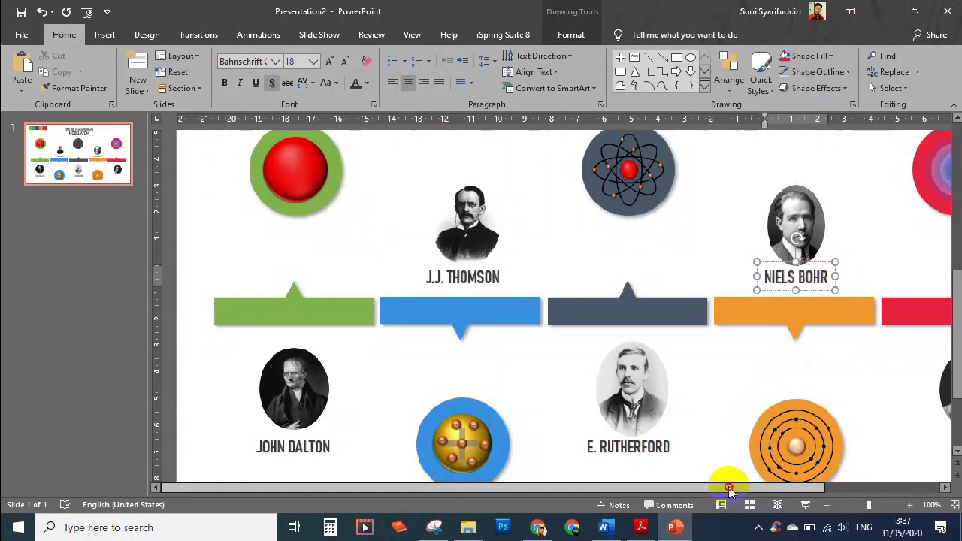
left_click_drag(730, 488, 847, 488)
Copy the caption under the last portrait as E. SCHRODINGER, DKK and align it.
left_click_drag(697, 286, 841, 453)
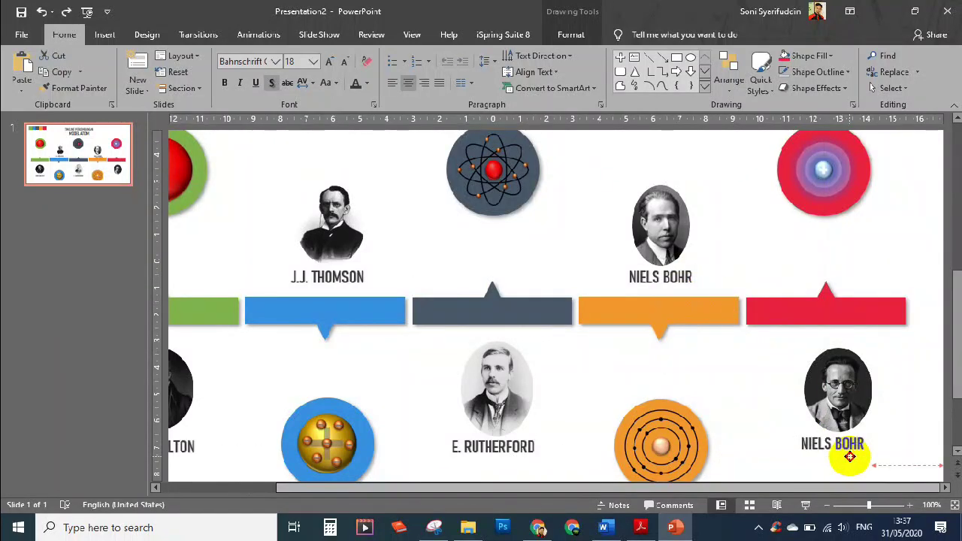
triple_click(855, 455)
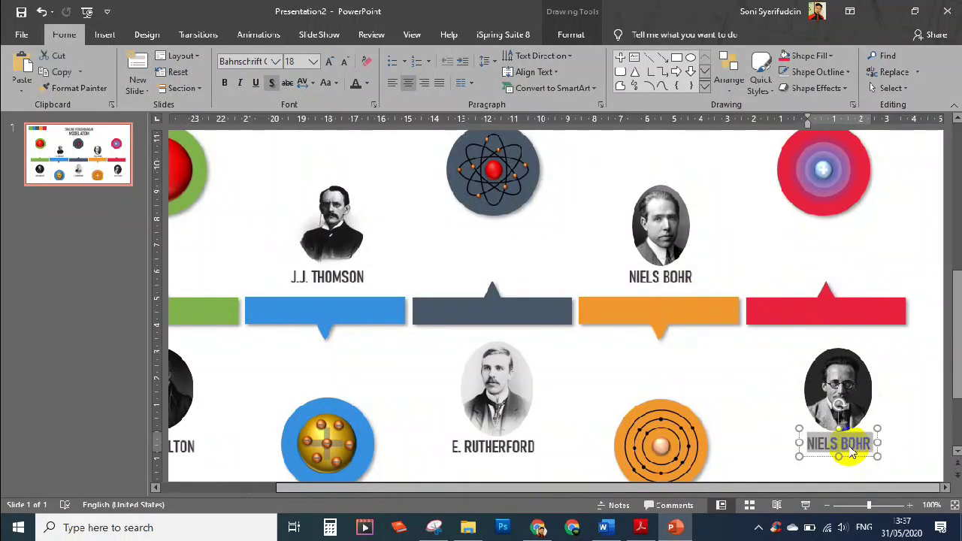
type("E. SCHRODINGER,")
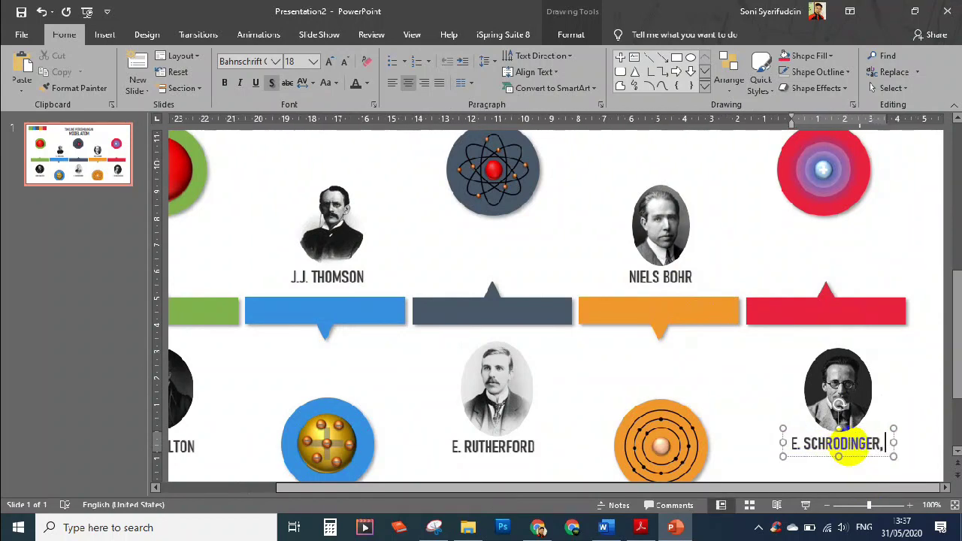
type(" DKK")
left_click(864, 457)
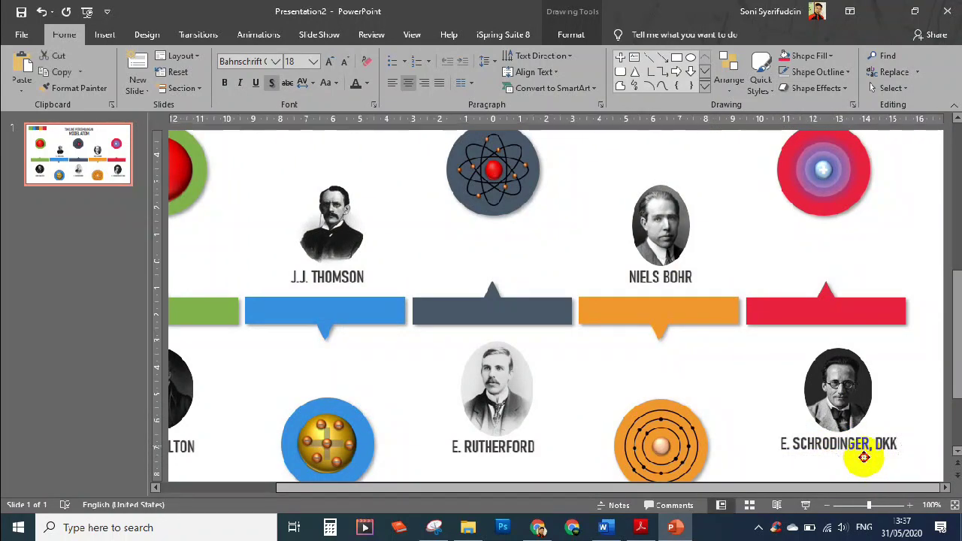
left_click_drag(874, 457, 873, 459)
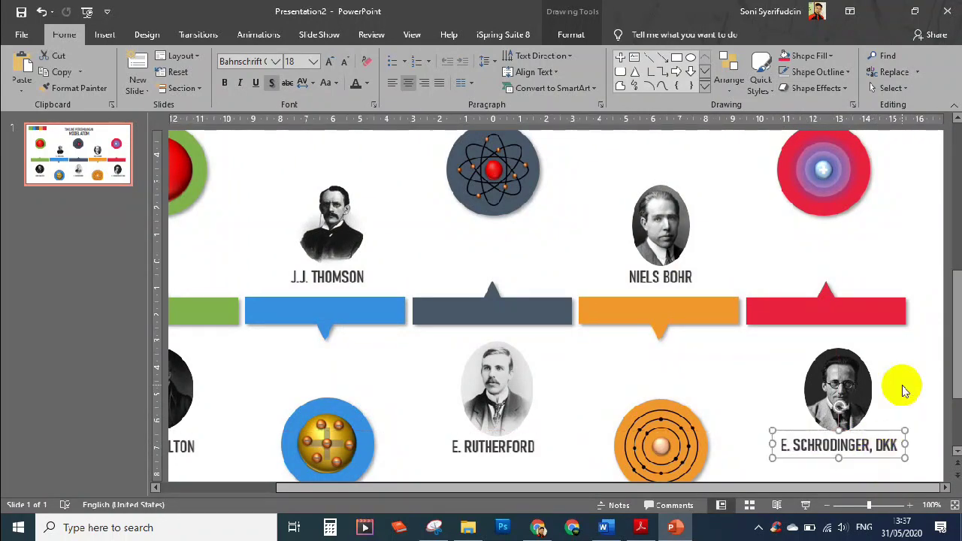
left_click(896, 385)
scroll(834, 364, "down", 3)
left_click(104, 34)
Draw a straight line from the red atom circle to the green tab, coloured green at 2¼ pt.
left_click(227, 75)
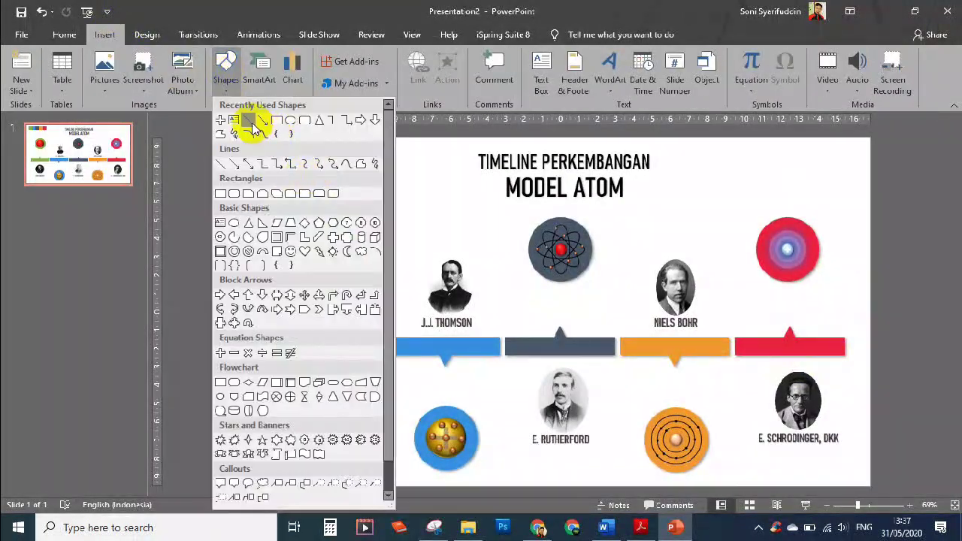
left_click(253, 122)
scroll(426, 455, "up", 5, "ctrl")
left_click_drag(282, 489, 248, 490)
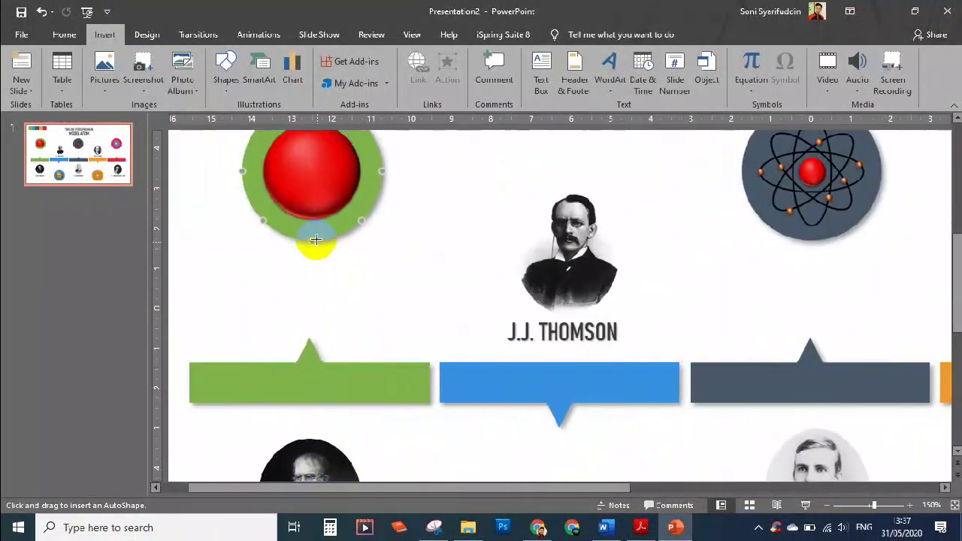
left_click_drag(312, 295, 309, 338)
left_click(372, 71)
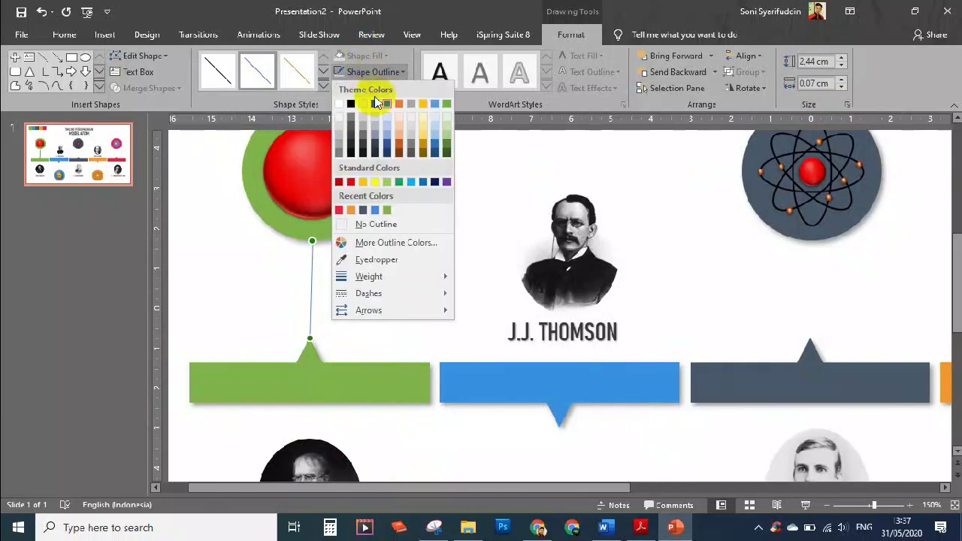
left_click(387, 184)
left_click(372, 71)
mouse_move(369, 276)
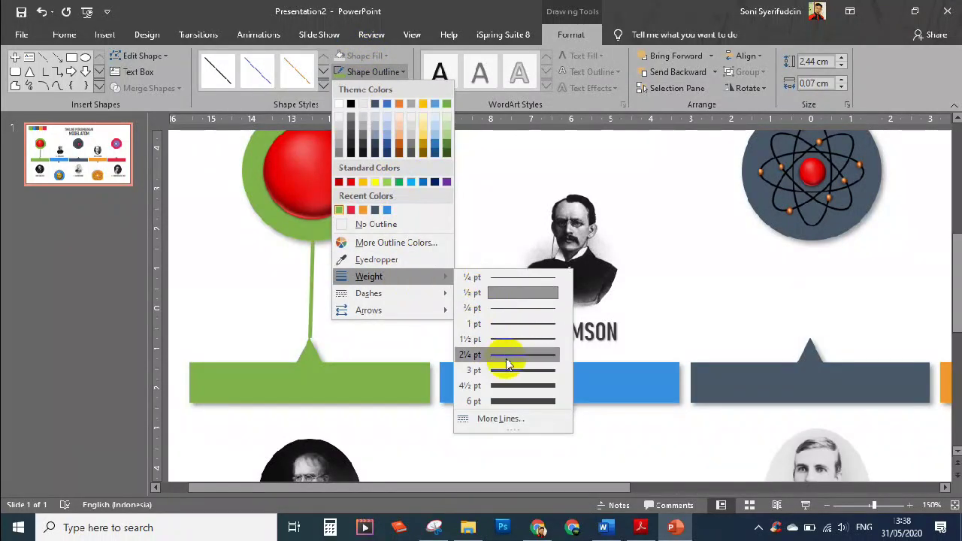
left_click(507, 355)
left_click(342, 197)
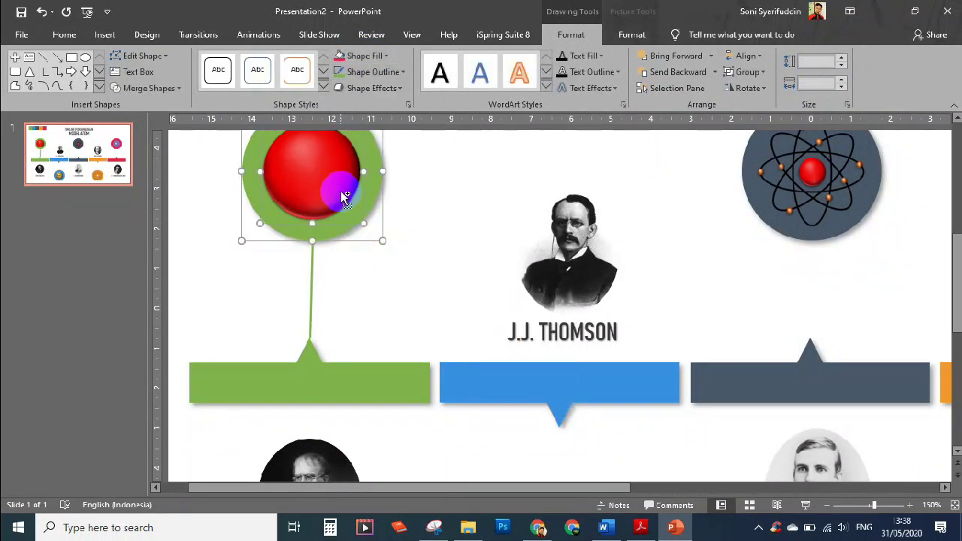
left_click(413, 267)
scroll(421, 270, "down", 2, "ctrl")
left_click(324, 290)
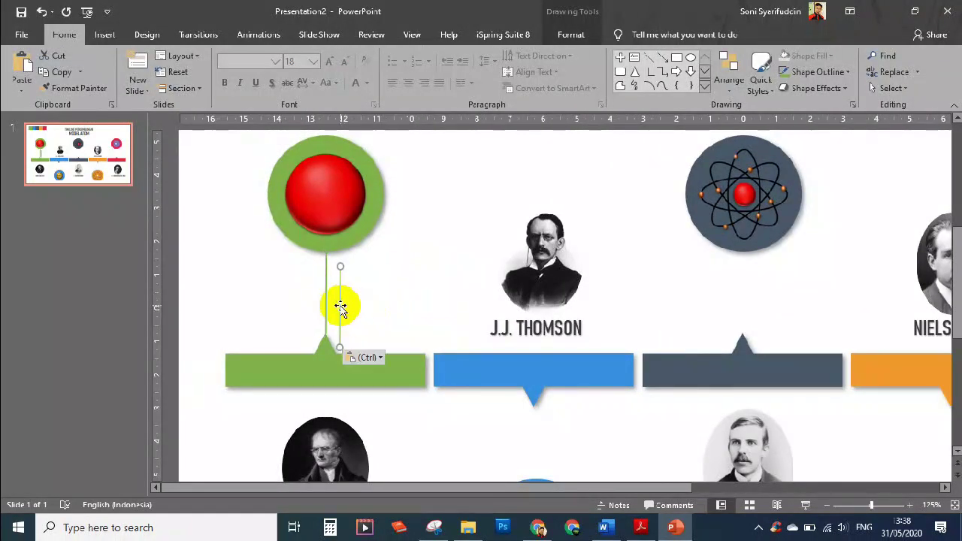
Copy the connector to join the blue tab's tip to the blue circle and colour it blue.
left_click_drag(341, 308, 533, 446)
scroll(548, 398, "up", 5, "ctrl")
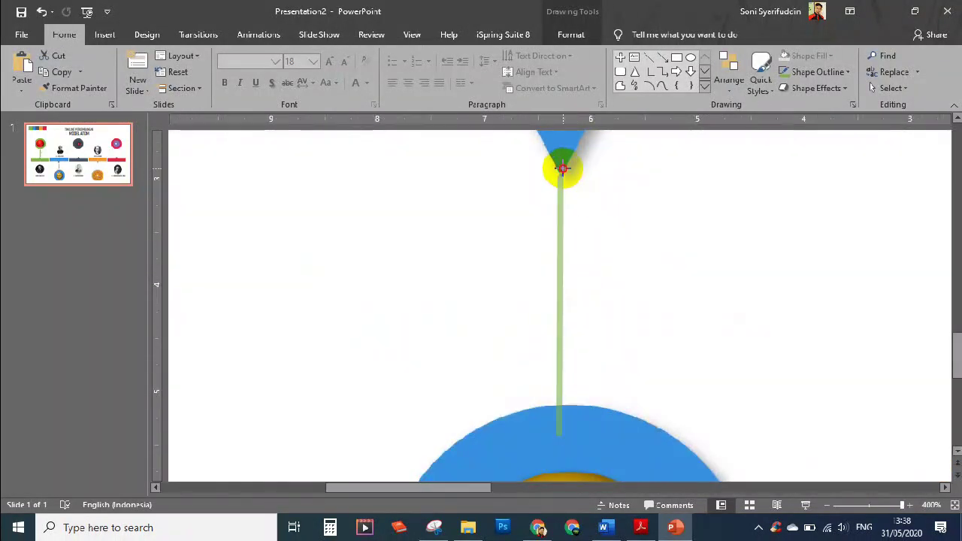
left_click_drag(563, 169, 560, 176)
left_click_drag(559, 434, 569, 405)
left_click(571, 34)
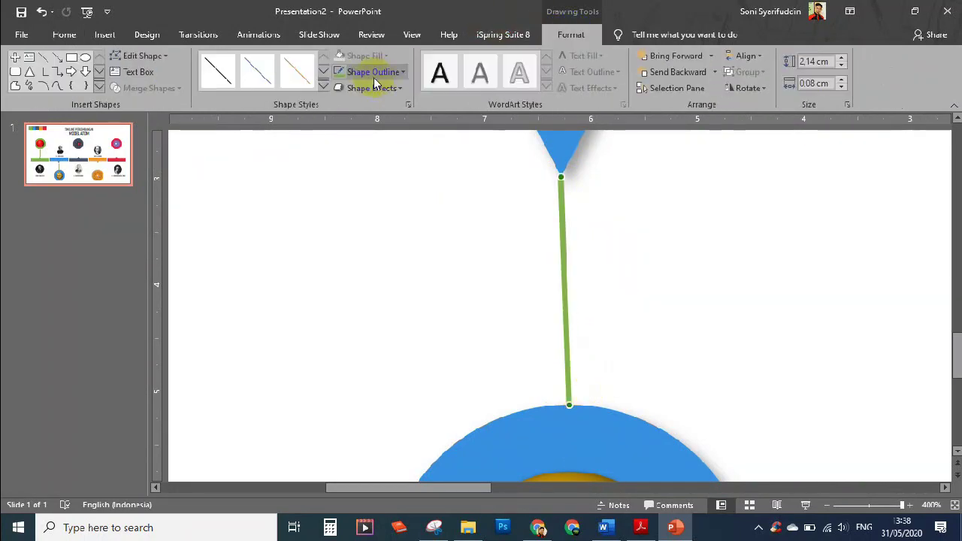
left_click(374, 78)
left_click(389, 209)
scroll(587, 301, "down", 3, "ctrl")
scroll(574, 366, "down", 3, "ctrl")
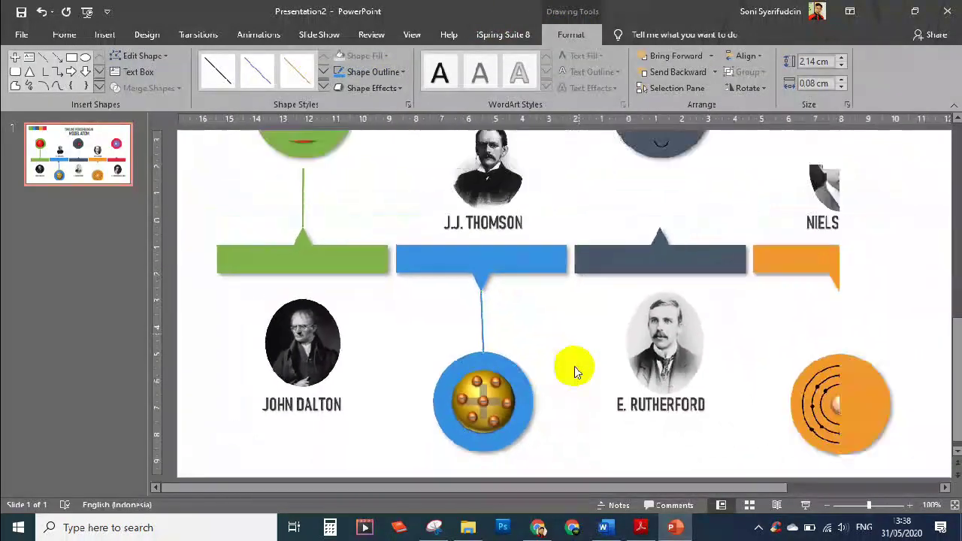
left_click(492, 383)
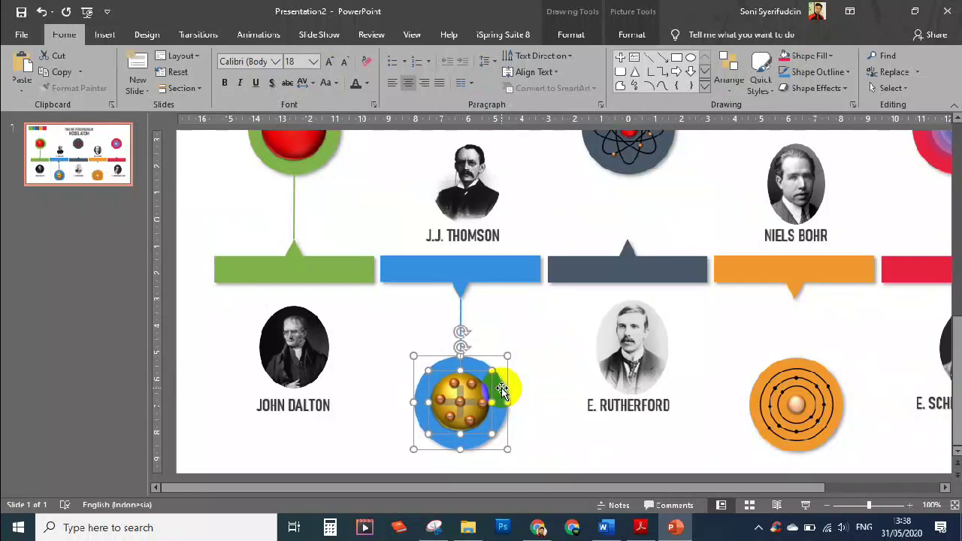
scroll(532, 395, "up", 3, "ctrl")
scroll(643, 268, "up", 5, "ctrl")
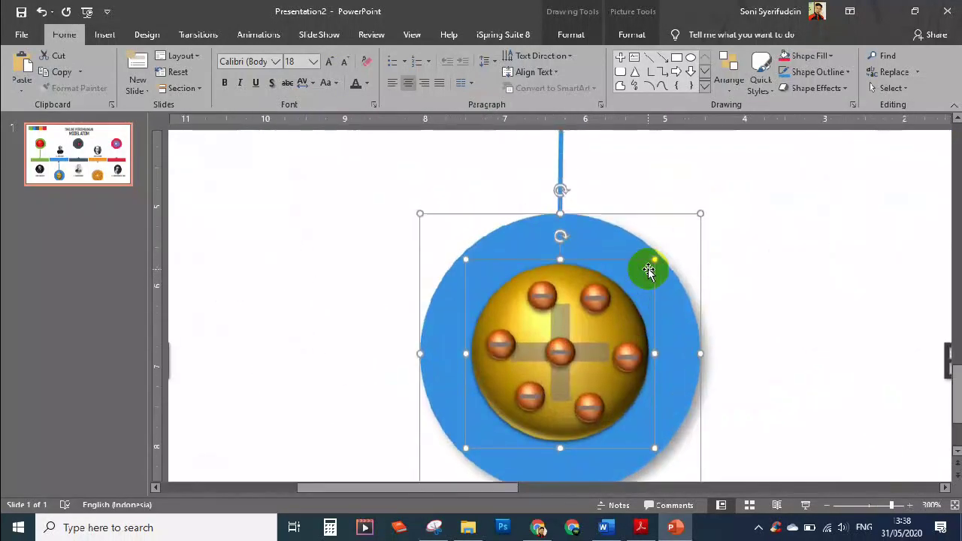
scroll(650, 269, "up", 1)
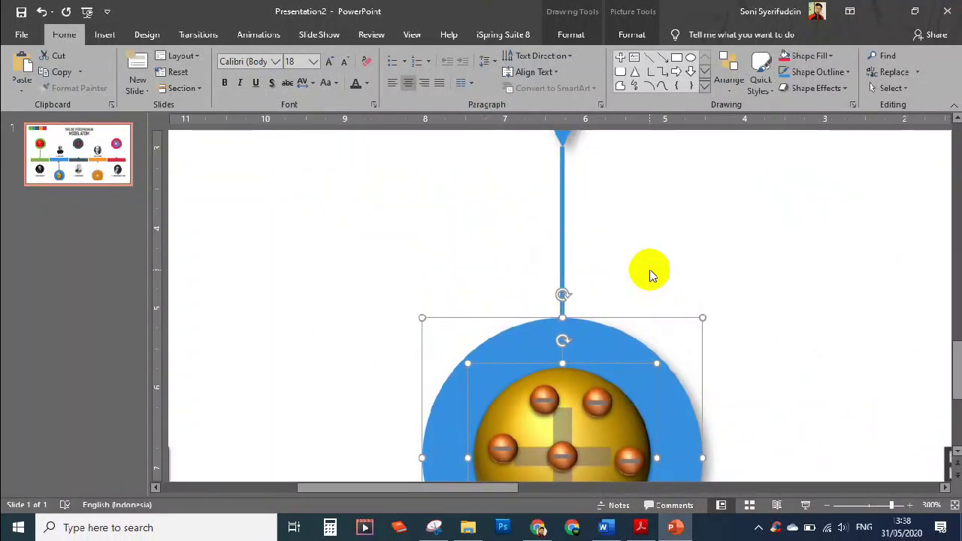
scroll(651, 275, "down", 3, "ctrl")
scroll(665, 278, "down", 3, "ctrl")
left_click(524, 330)
Copy a connector up to the dark bar's point and colour it dark slate.
left_click(462, 321)
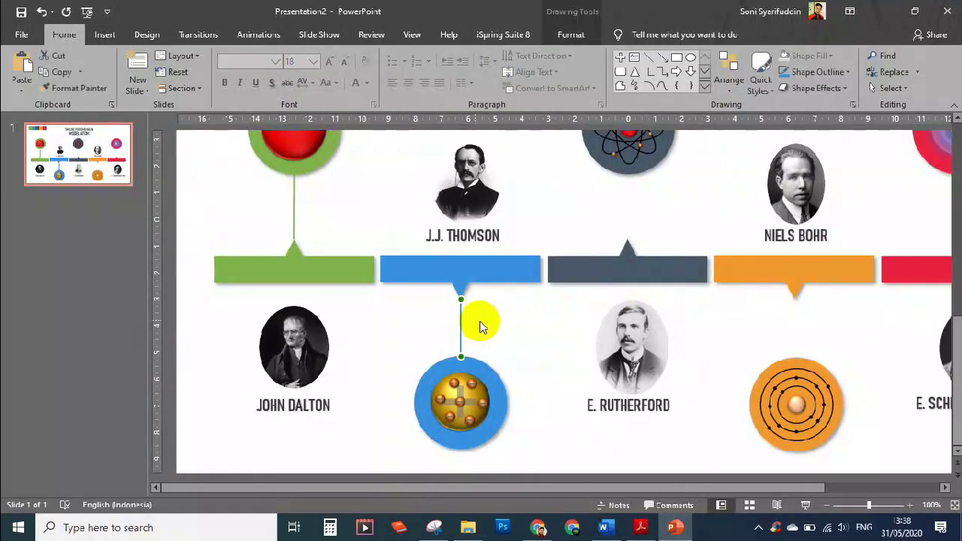
left_click_drag(481, 334, 633, 208)
scroll(635, 207, "up", 5, "ctrl")
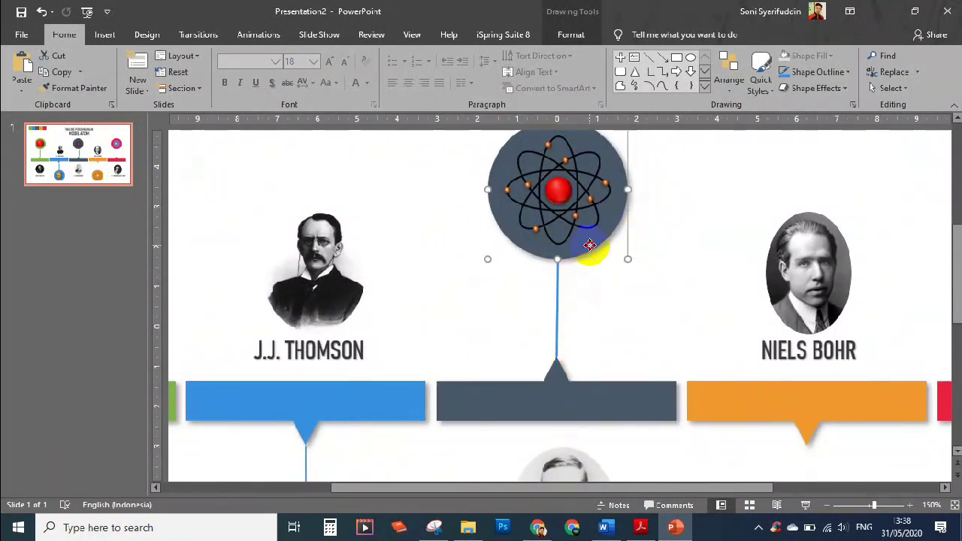
left_click(582, 198)
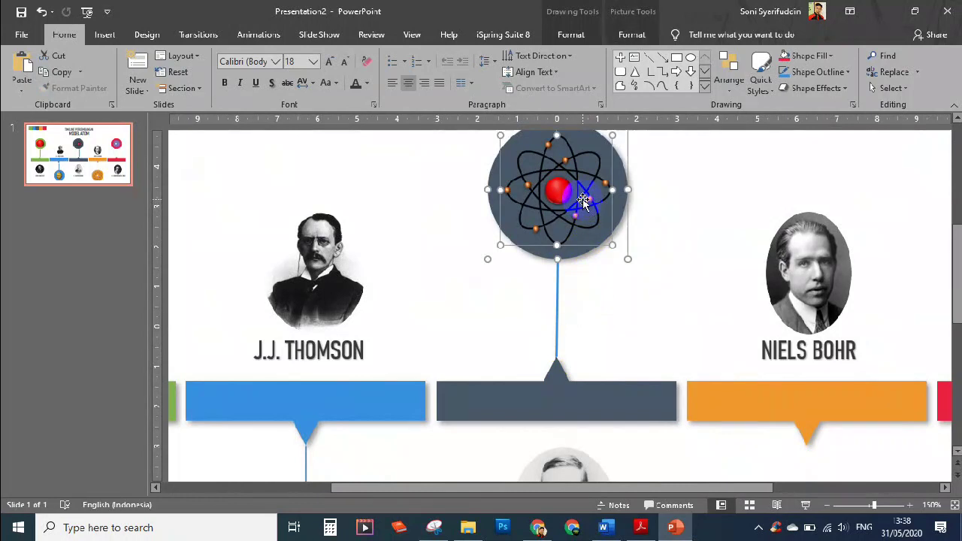
left_click(557, 299)
left_click(571, 35)
left_click(403, 71)
left_click(385, 201)
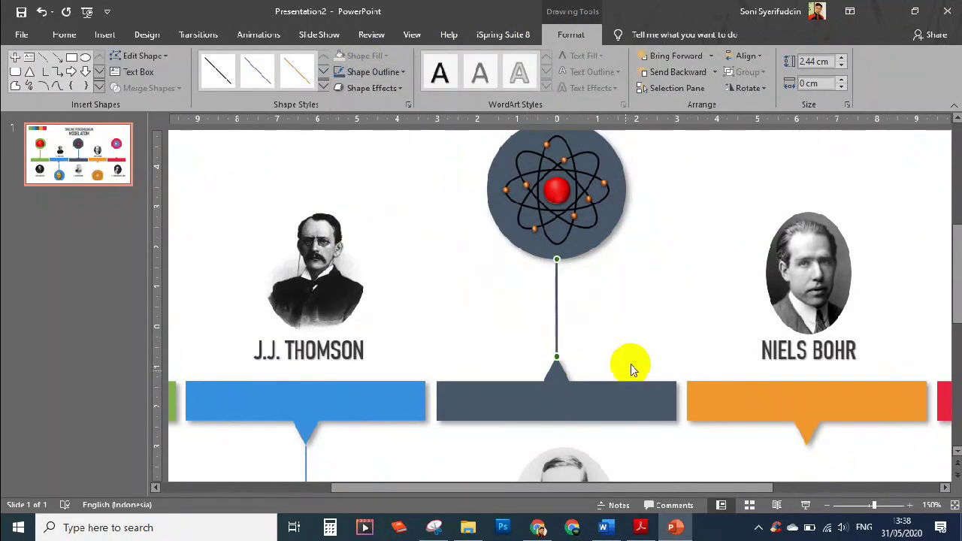
scroll(631, 347, "down", 1)
Add an orange connector between the orange bar and the atom picture below Niels Bohr.
left_click_drag(576, 286, 795, 446)
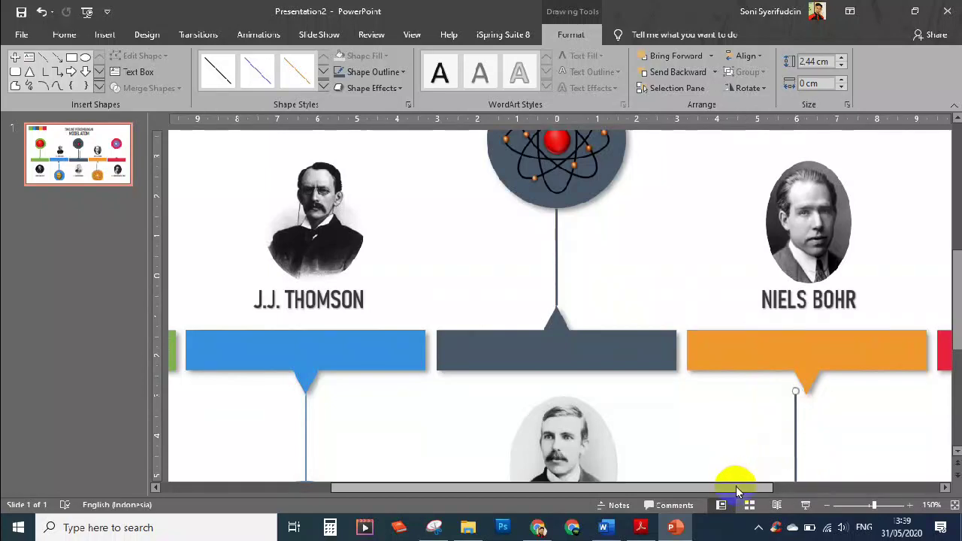
left_click_drag(734, 486, 793, 486)
scroll(765, 354, "down", 1)
left_click_drag(692, 307, 703, 310)
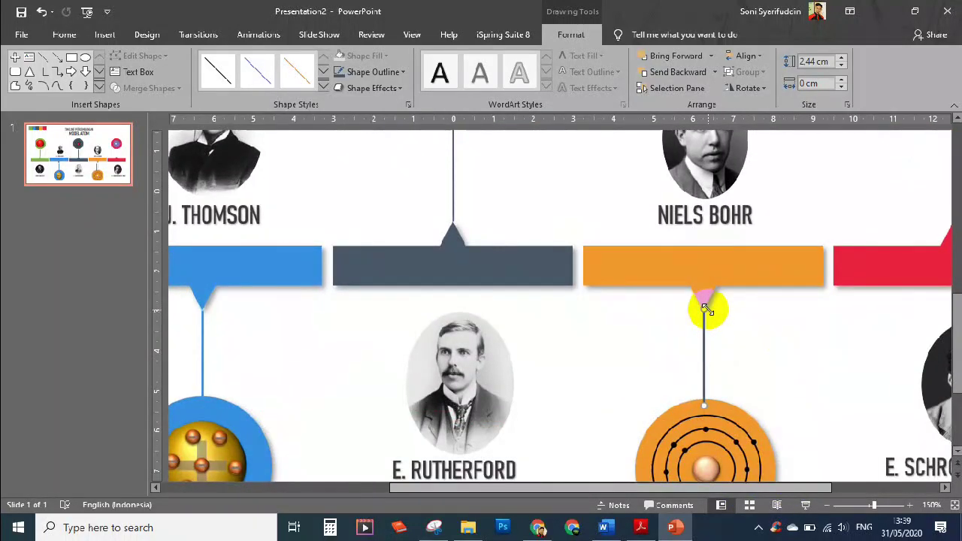
left_click(704, 400)
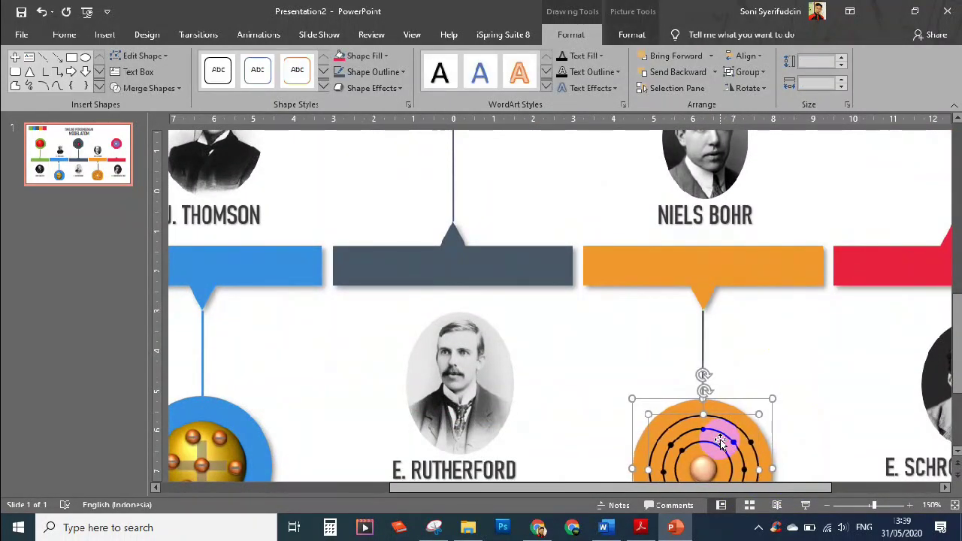
left_click(704, 323)
left_click(403, 71)
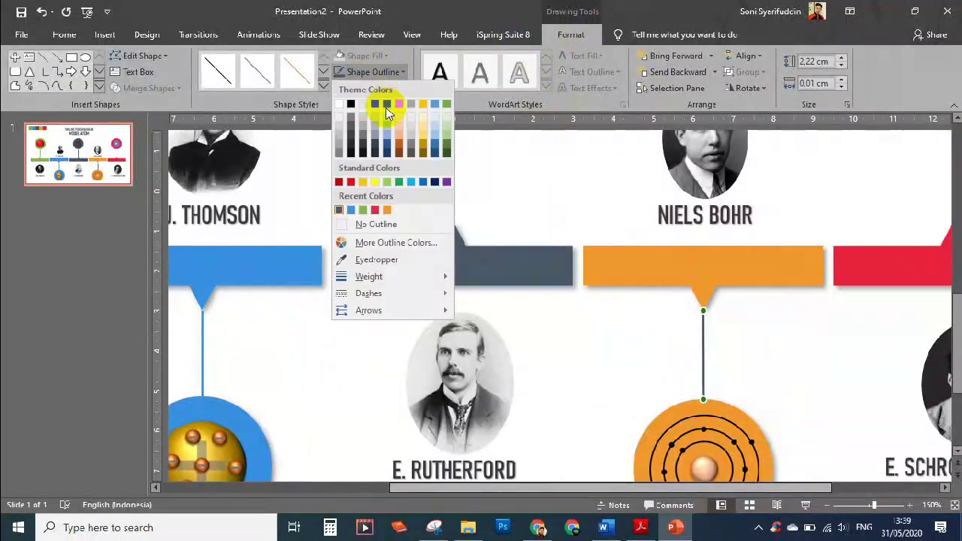
left_click(387, 215)
Add a red connector to the red bar and nudge the red atom circle onto its end.
left_click_drag(615, 489, 723, 490)
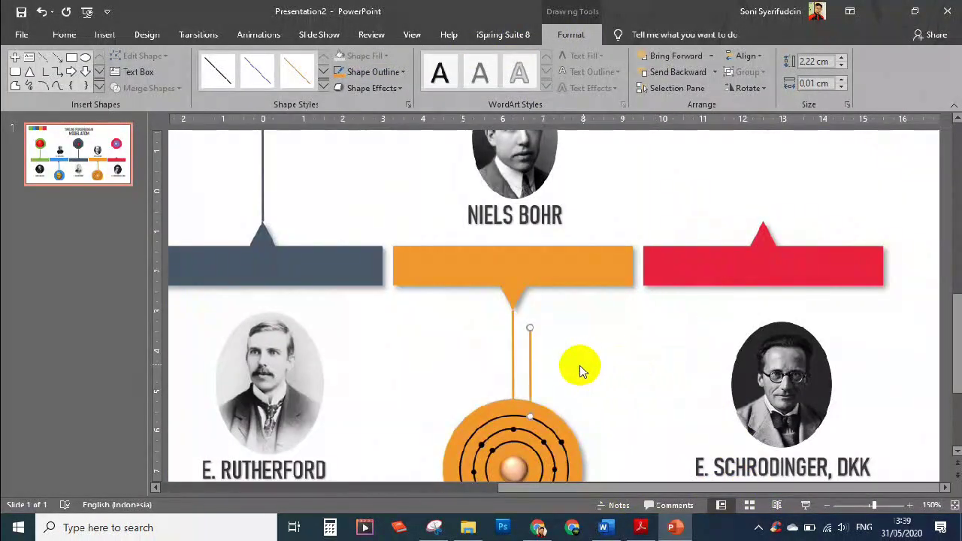
mouse_move(521, 338)
left_mouse_down()
mouse_move(699, 251)
mouse_move(779, 242)
mouse_move(772, 299)
left_mouse_up()
scroll(779, 241, "up", 3)
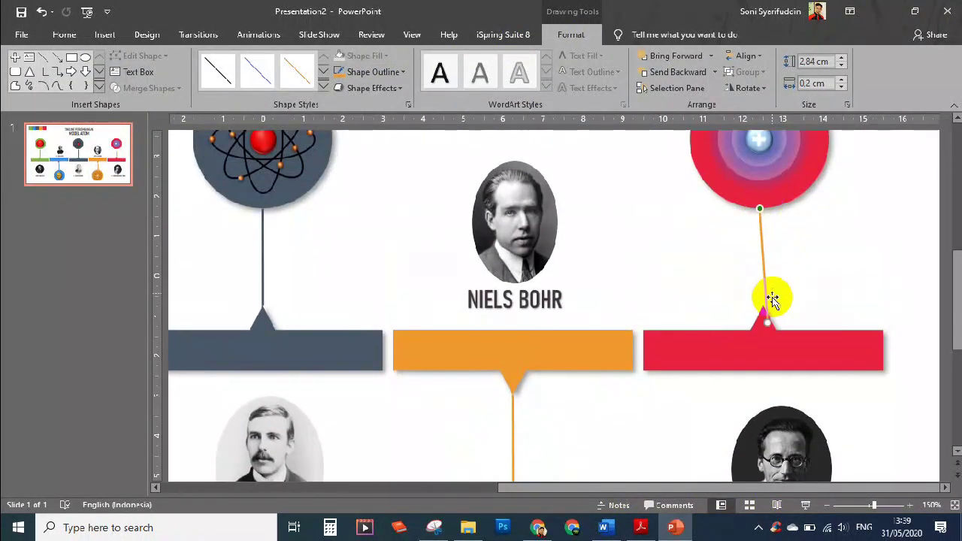
left_click(403, 72)
left_click(368, 199)
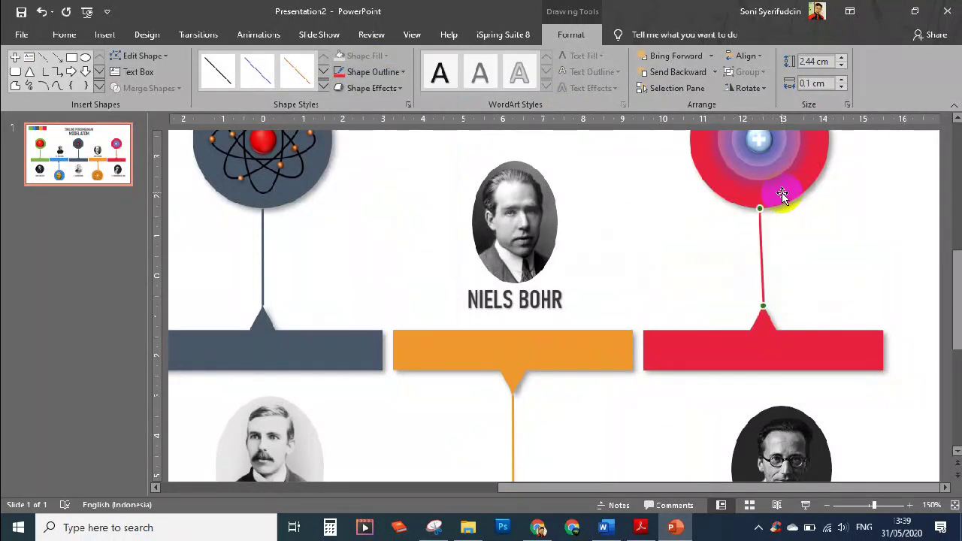
left_click(778, 192)
left_click_drag(786, 213, 782, 207)
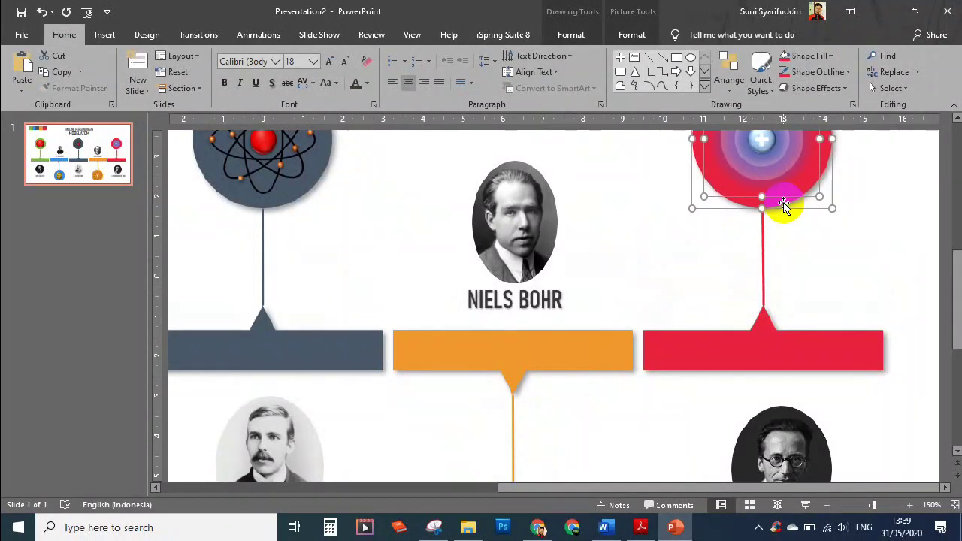
scroll(802, 259, "down", 5)
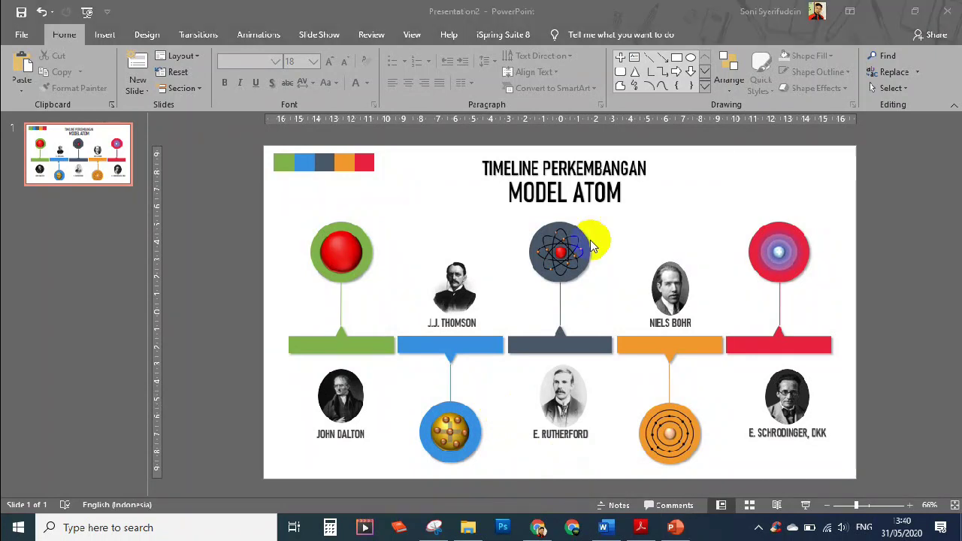
Copy the JOHN DALTON label onto the green bar as 1803, enlarged and centred.
left_click(364, 439)
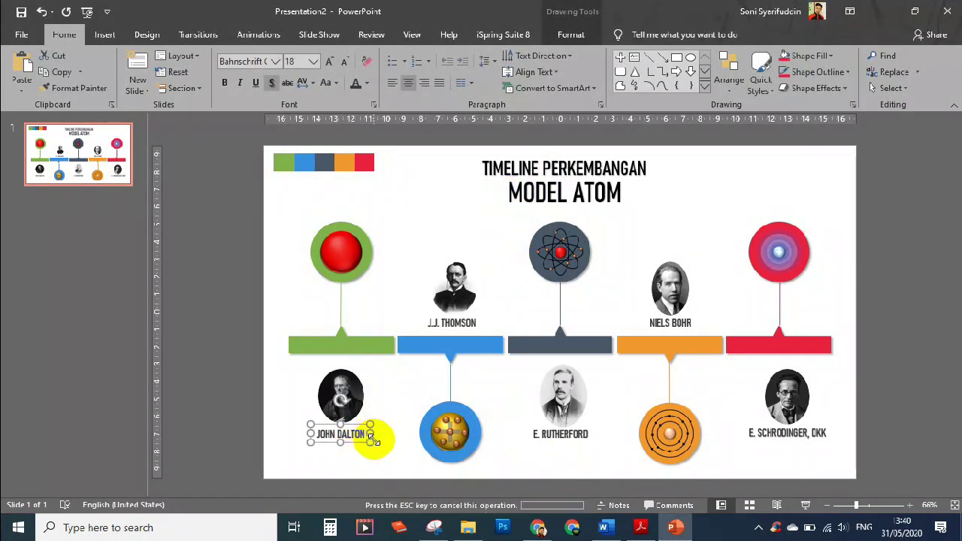
left_click_drag(370, 440, 358, 347)
type("803")
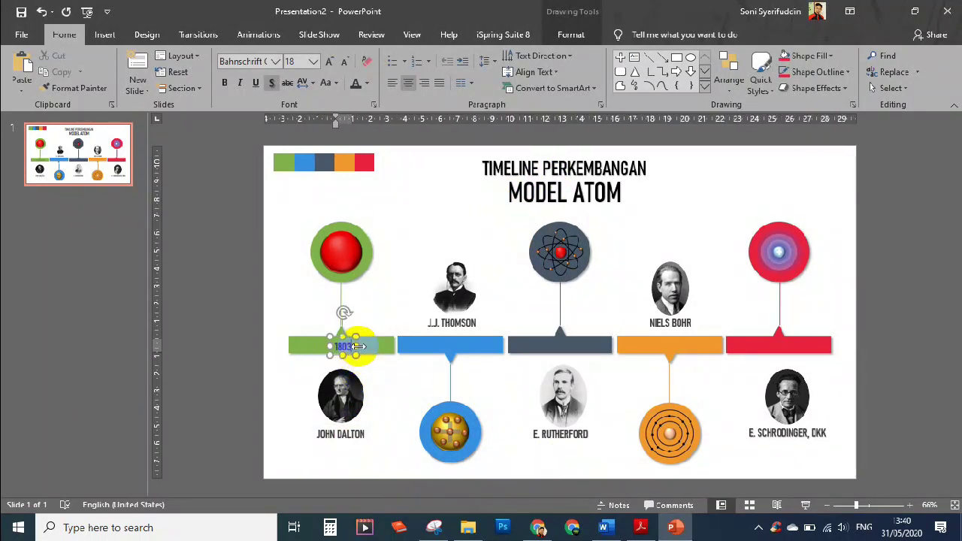
key("ctrl+a")
left_click(329, 61)
left_click(328, 61)
left_click(328, 61)
scroll(389, 355, "up", 5, "ctrl")
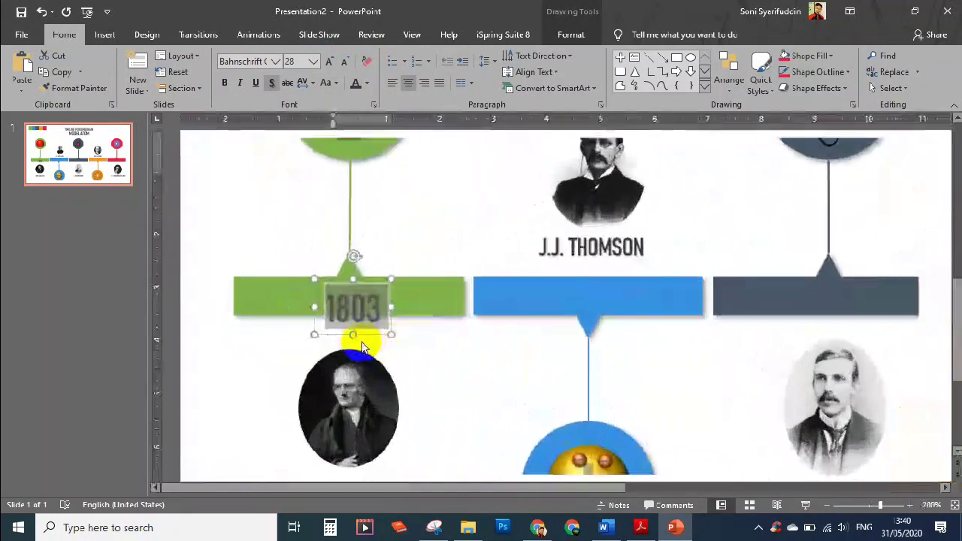
left_click_drag(476, 296, 466, 278)
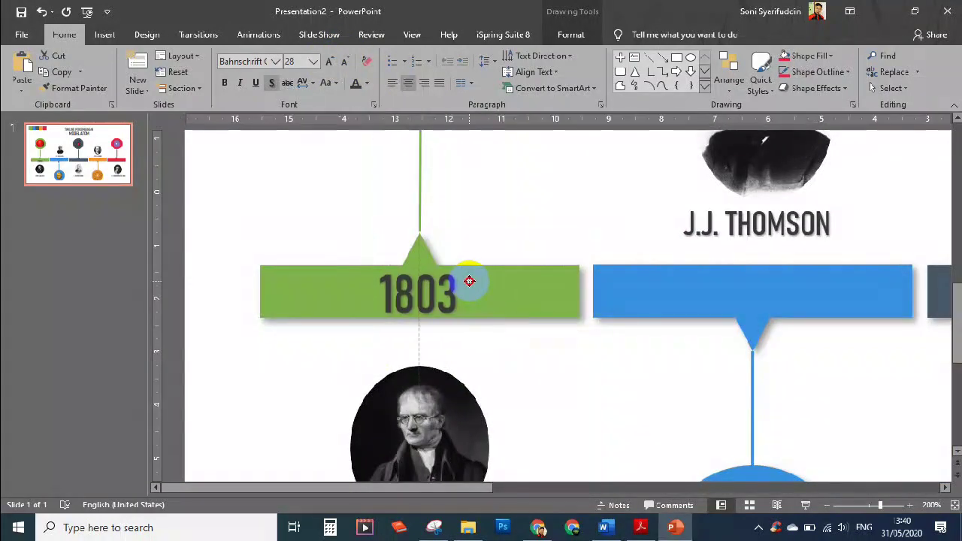
Make the 1803 text 24 pt white with loose character spacing.
left_click(345, 61)
left_click(367, 82)
left_click(359, 114)
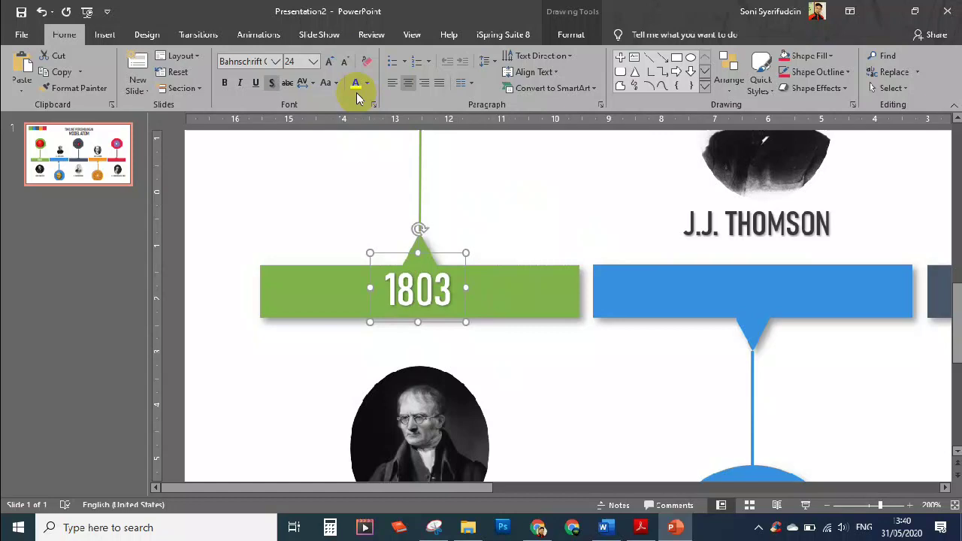
left_click(306, 88)
left_click(321, 152)
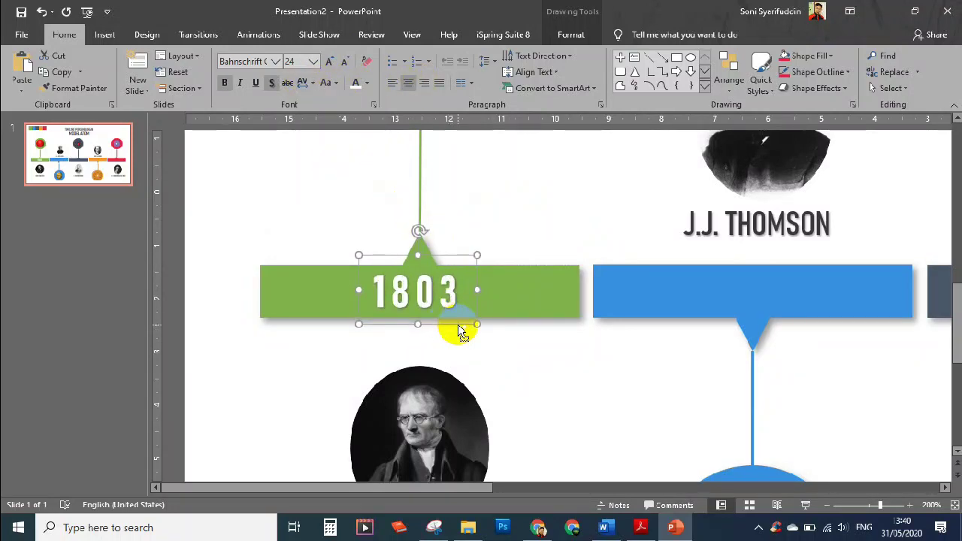
Copy the 1803 label onto the blue bar as 1904, restoring labels deleted by mistake.
left_click_drag(478, 337, 774, 323)
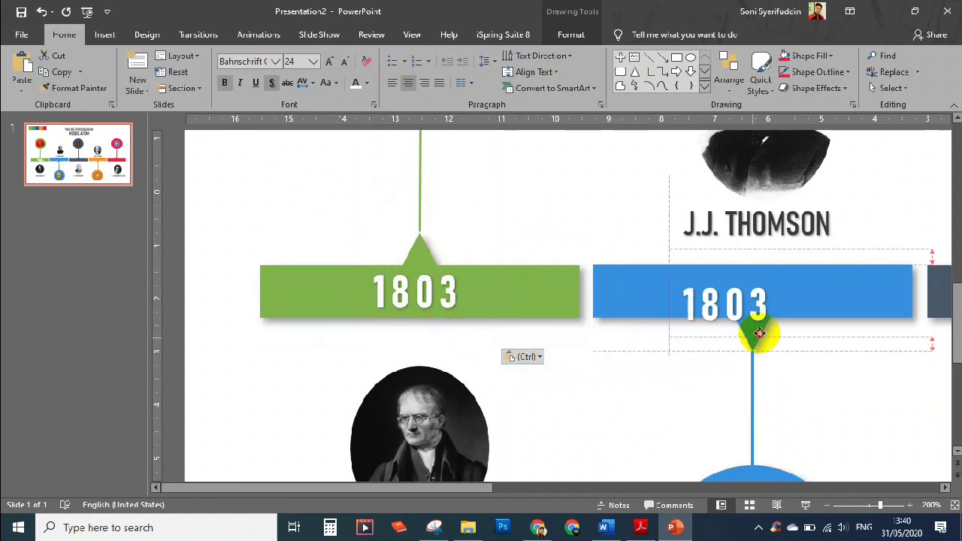
double_click(755, 301)
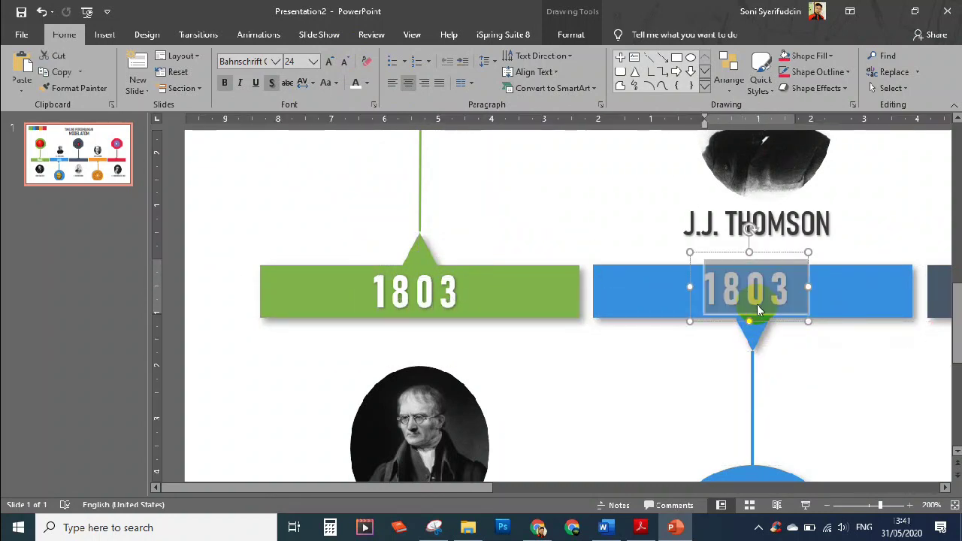
type("1904")
left_click(790, 323)
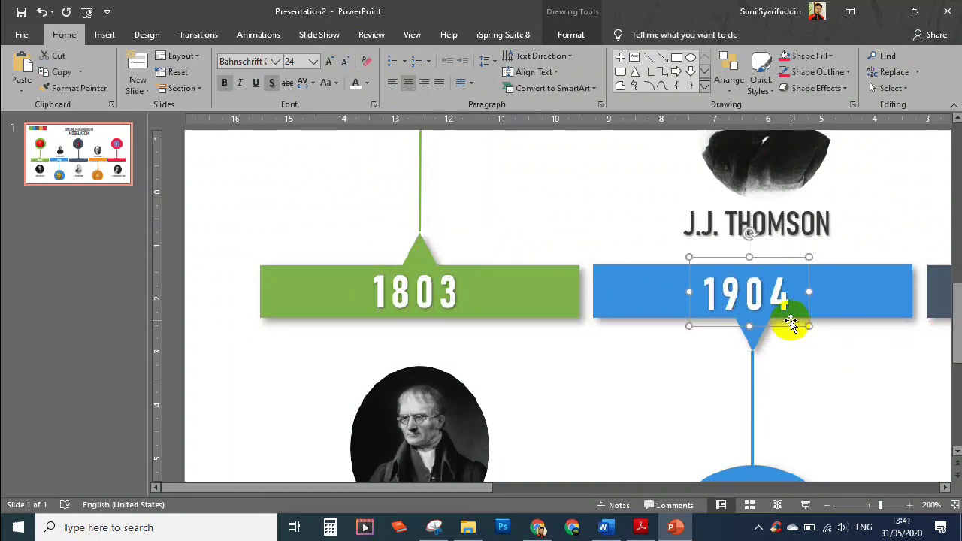
left_click_drag(418, 487, 489, 487)
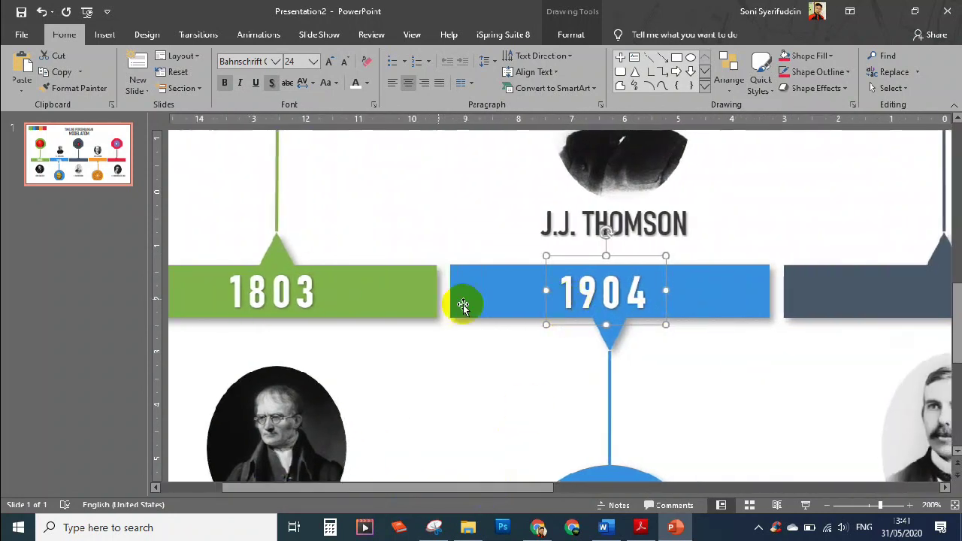
left_click(257, 285)
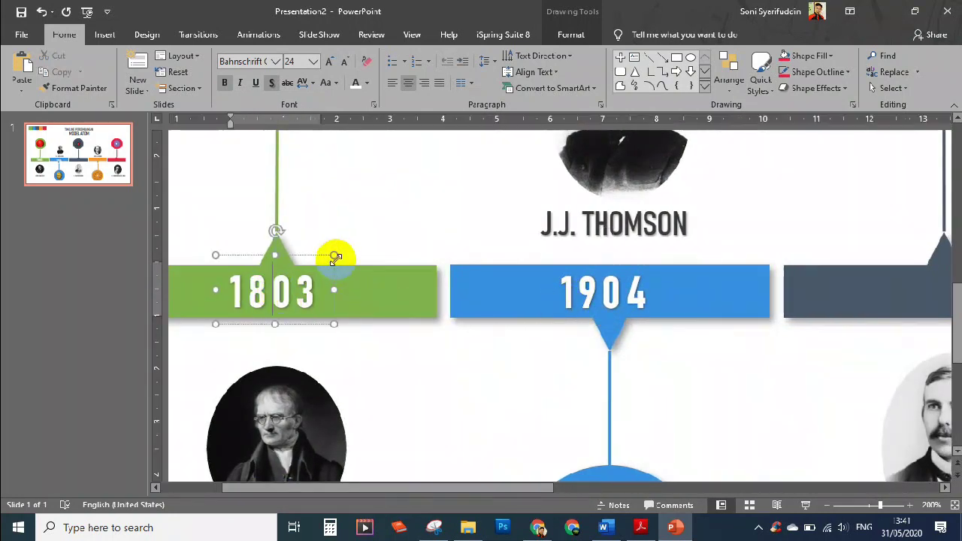
left_click(569, 278, "shift")
key("Delete")
left_click(361, 284)
right_click(360, 284)
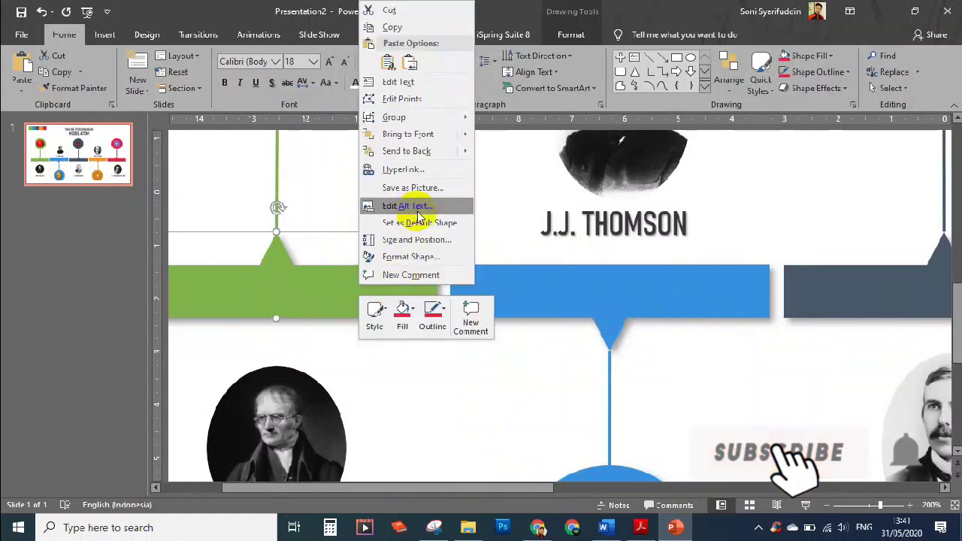
left_click(397, 219)
key("ctrl+z")
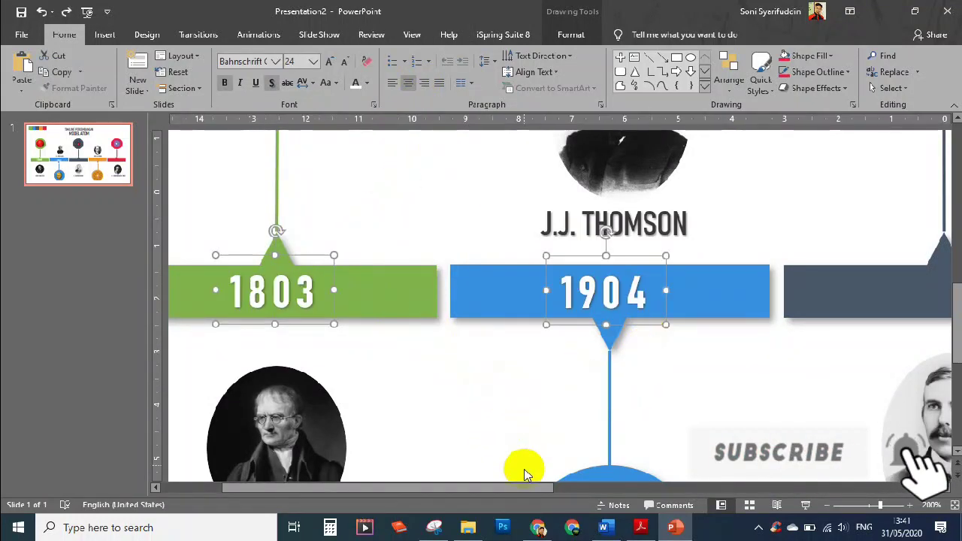
left_click_drag(526, 487, 640, 481)
Duplicate the 1904 label onto the grey bar as 1911.
left_click(389, 327)
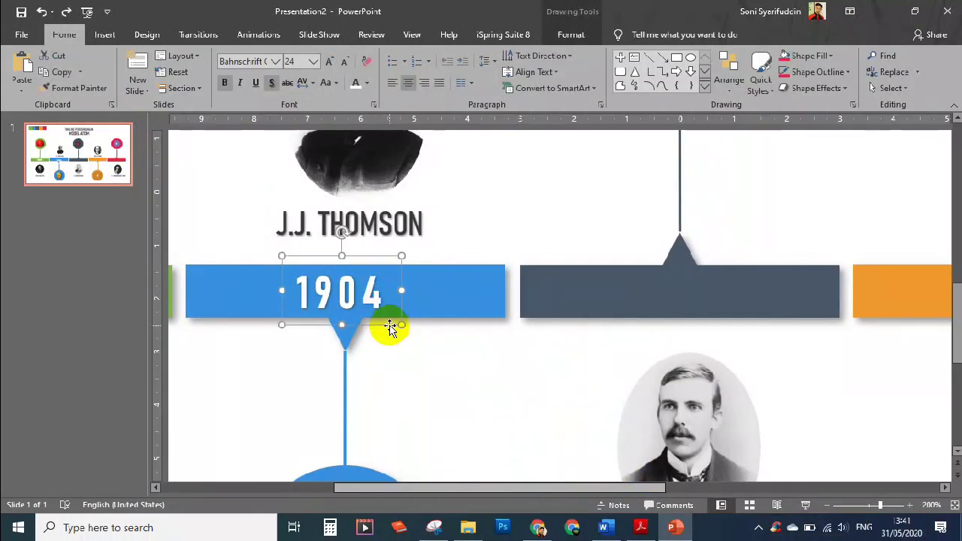
key("ctrl+v")
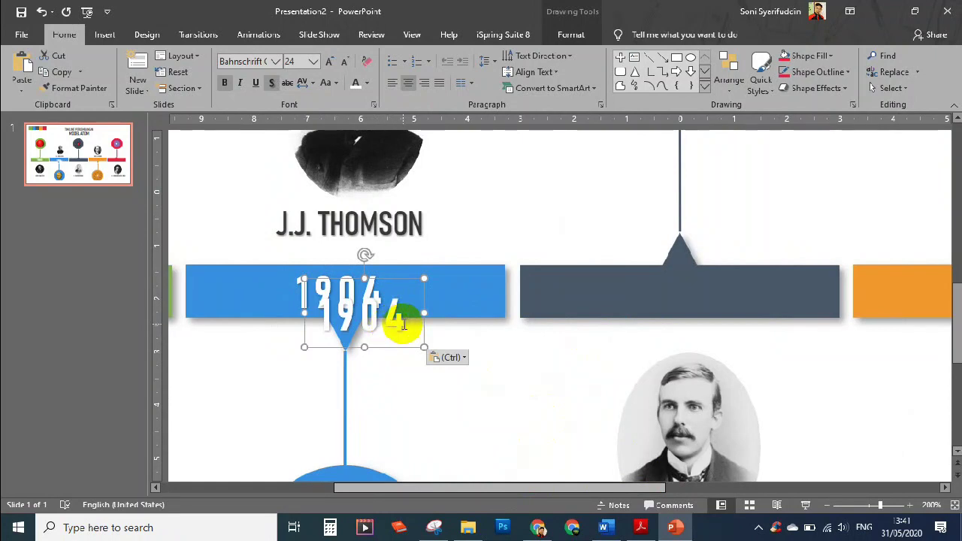
mouse_move(393, 347)
left_mouse_down()
mouse_move(712, 323)
mouse_move(680, 297)
left_mouse_up()
type("11")
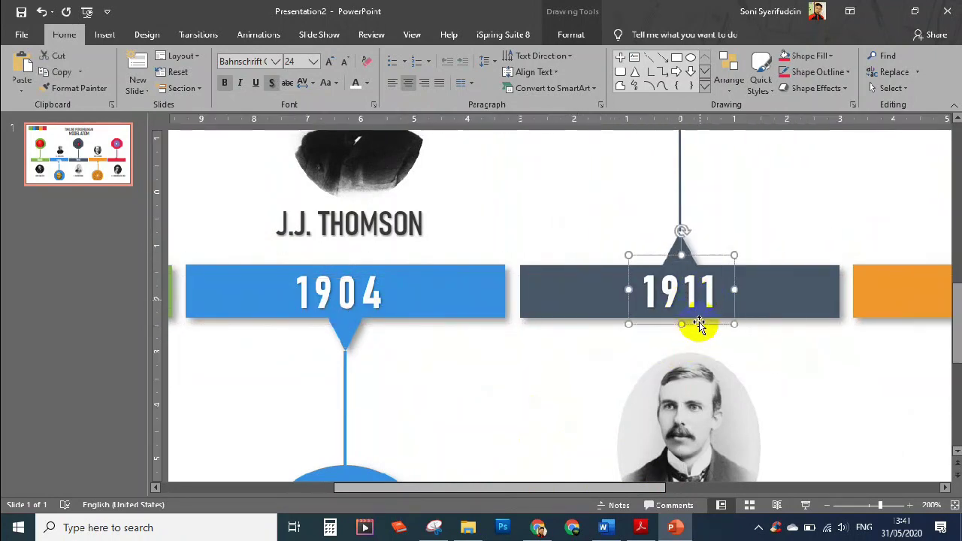
key("ctrl+c")
key("ctrl+v")
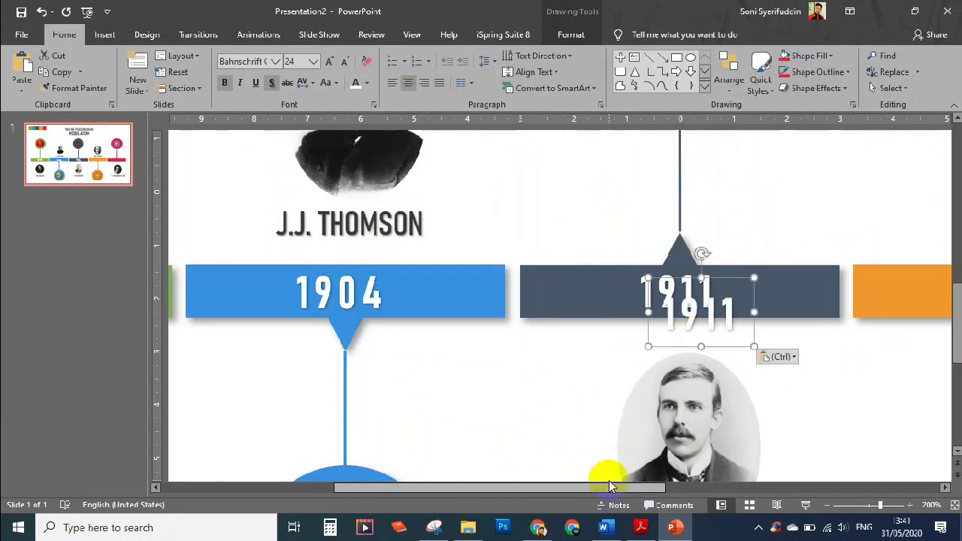
Place a copy on the orange bar and change it to 1913.
left_click_drag(609, 487, 765, 487)
mouse_move(430, 346)
left_mouse_down()
mouse_move(672, 325)
mouse_move(672, 315)
left_mouse_up()
left_click(679, 290)
key("BackSpace")
type("3")
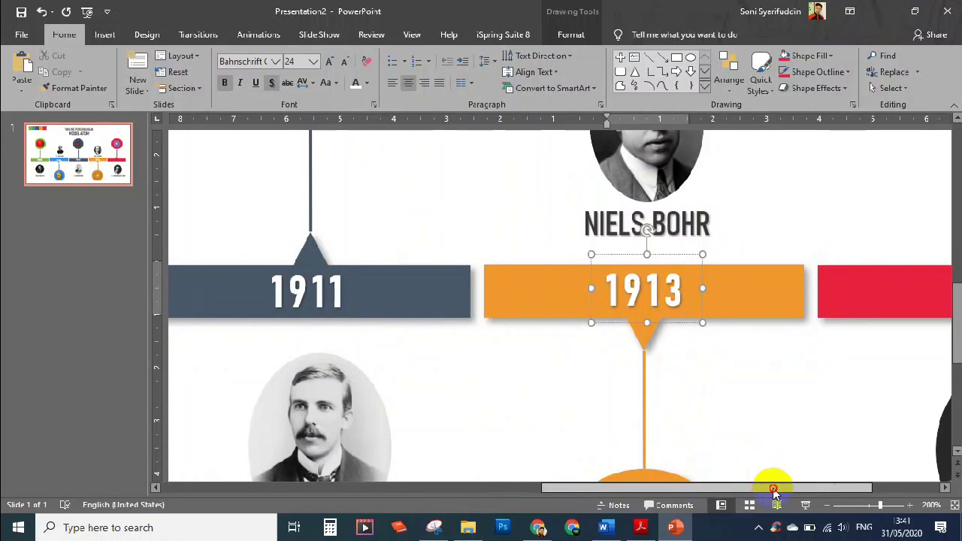
left_click_drag(773, 483, 859, 483)
Paste another year label onto the red bar and change it to 1926.
key("ctrl+v")
left_click_drag(538, 346, 839, 343)
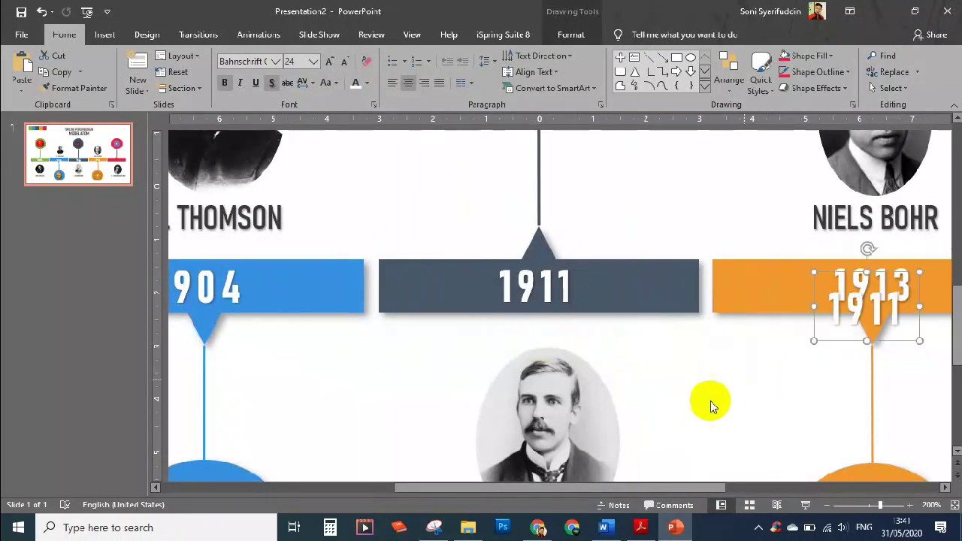
left_click(880, 487)
left_click(880, 487)
left_click_drag(381, 337, 723, 329)
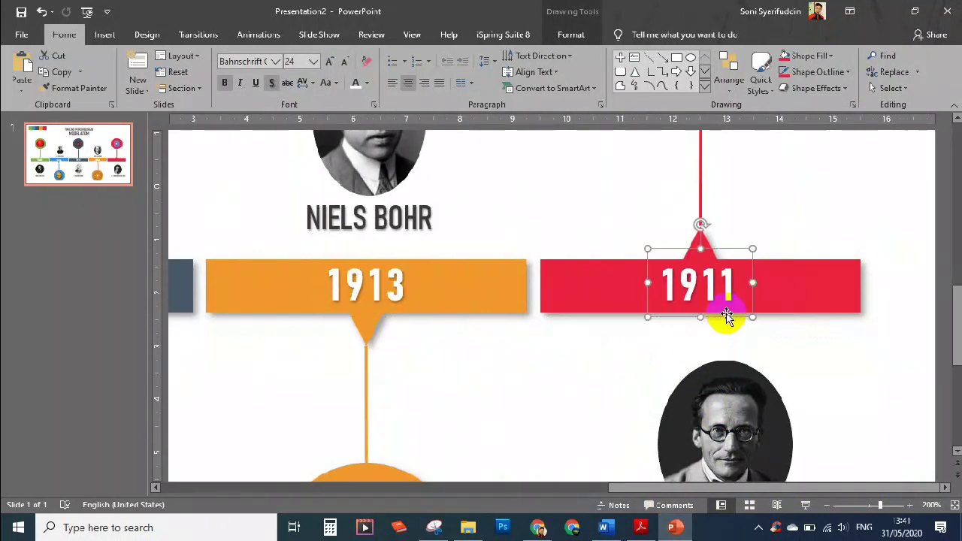
left_click(721, 293)
key("BackSpace")
key("BackSpace")
type("26")
left_click(499, 381)
scroll(499, 381, "down", 8)
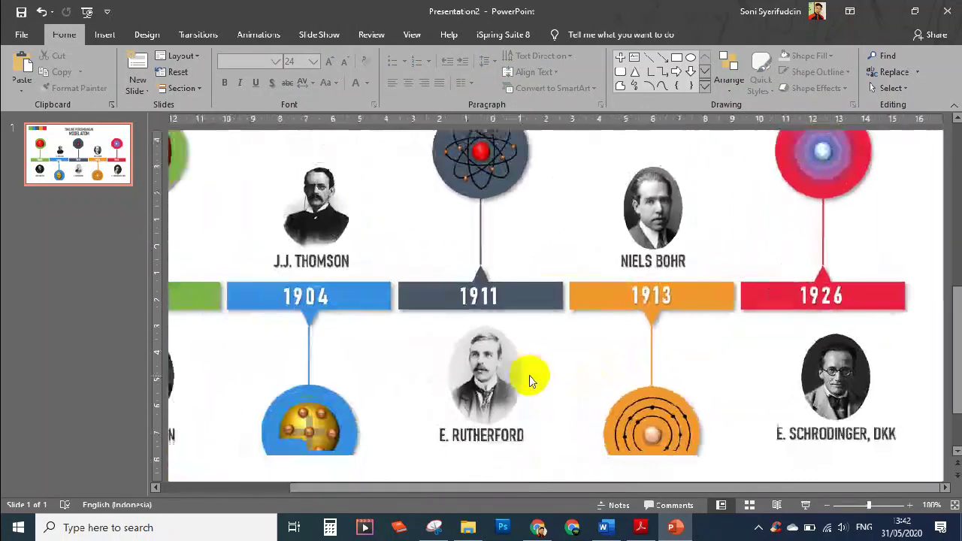
scroll(529, 375, "down", 5)
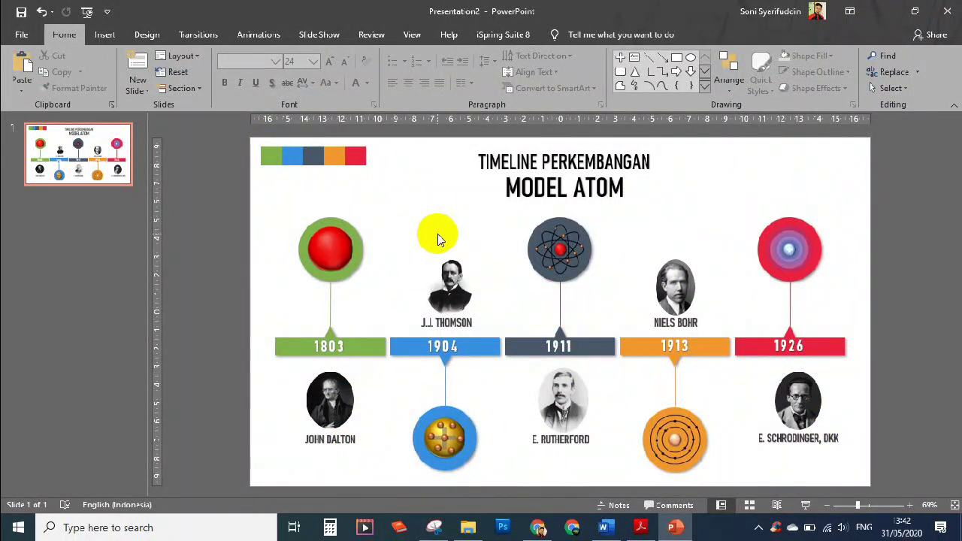
Copy the J.J. Thomson name label below JOHN DALTON and type Dalton's 'seperti bola pejal' atom description.
left_click(105, 35)
left_click(224, 71)
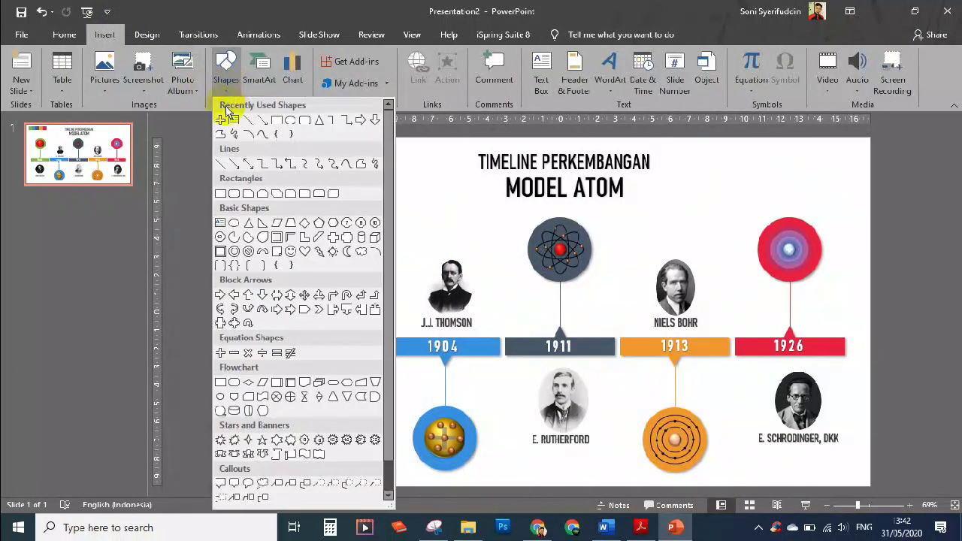
left_click(576, 185)
left_click(594, 213)
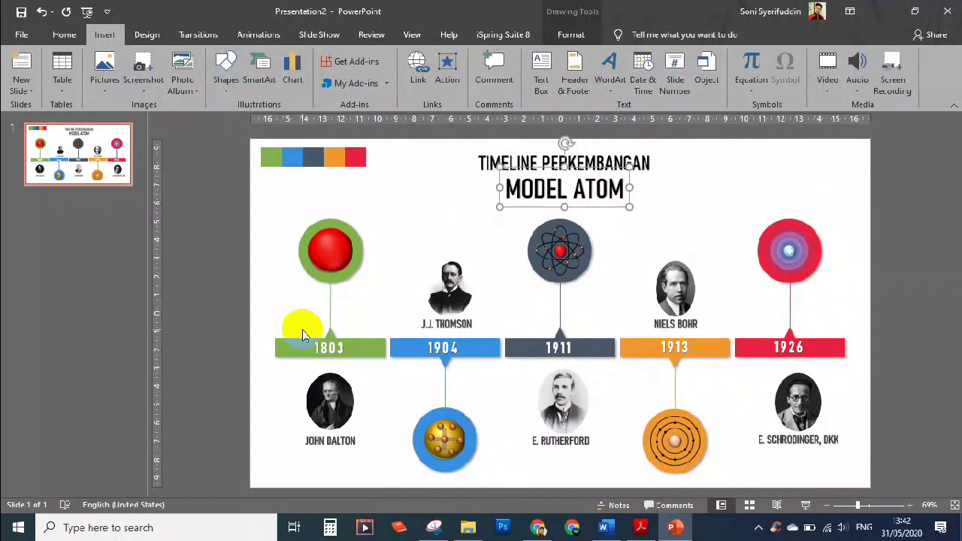
left_click(475, 323)
mouse_move(488, 343)
left_mouse_down()
mouse_move(340, 320)
mouse_move(361, 462)
mouse_move(347, 467)
left_mouse_up()
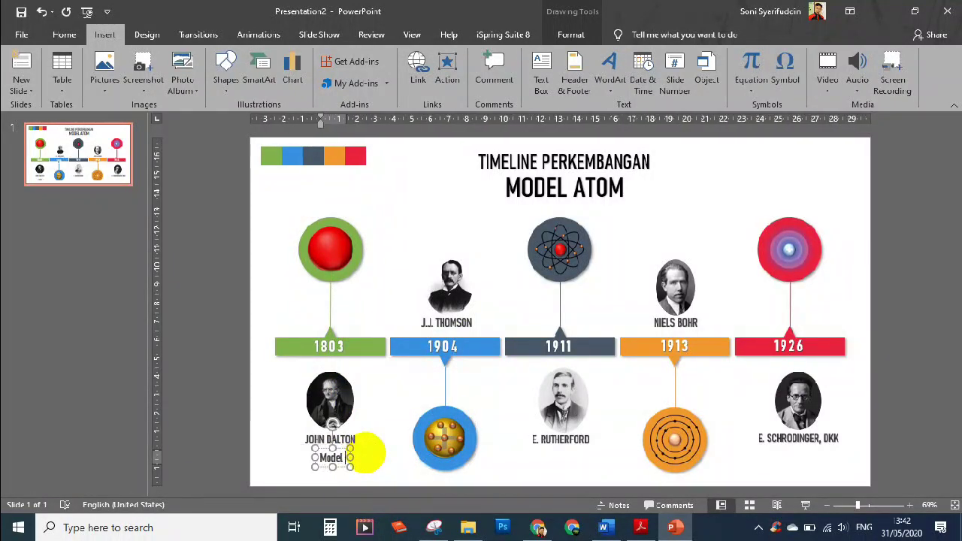
type("nyata")
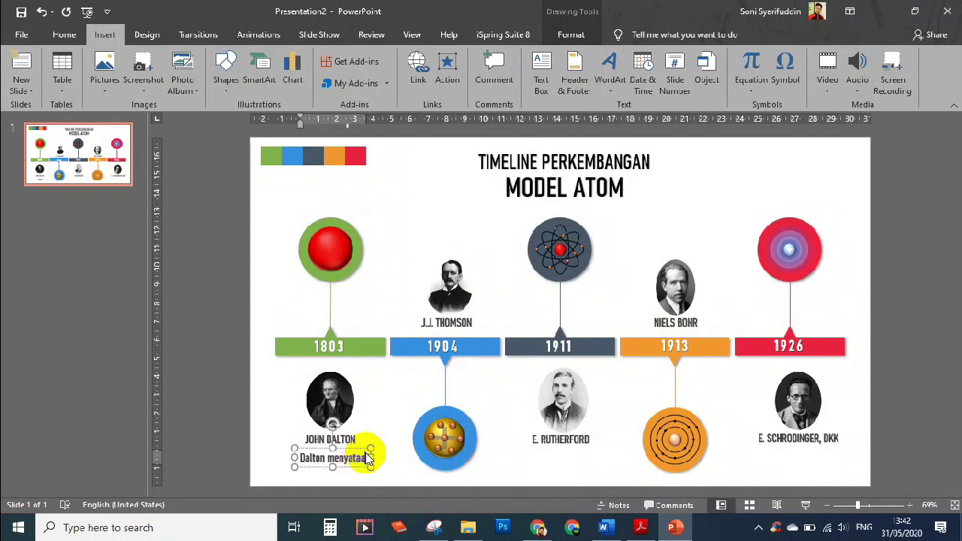
type("kan bahwa atom")
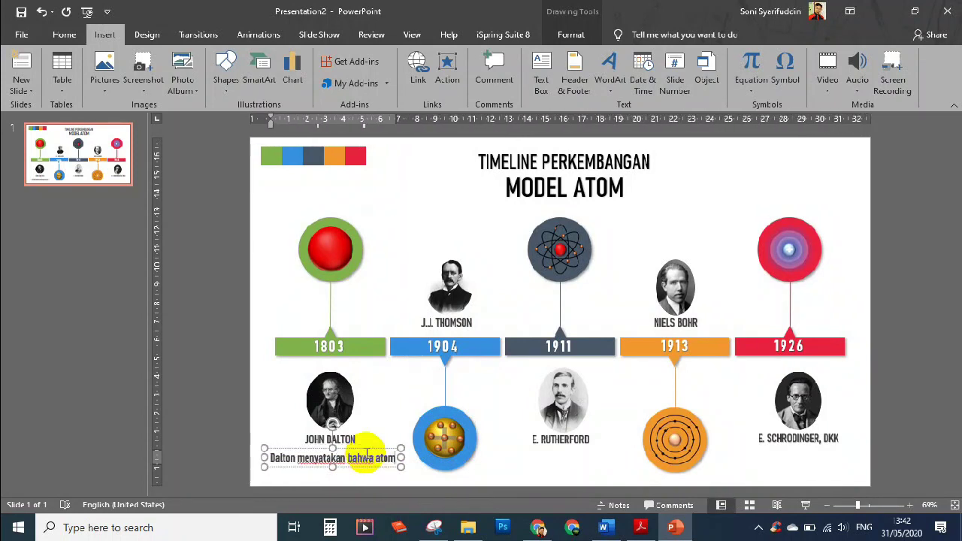
type(" merupakan")
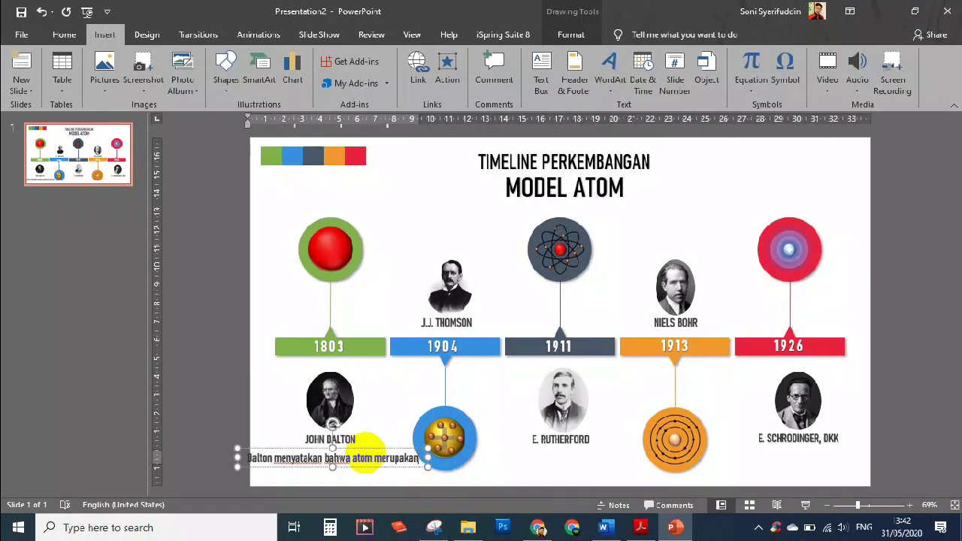
type("tkan seperti")
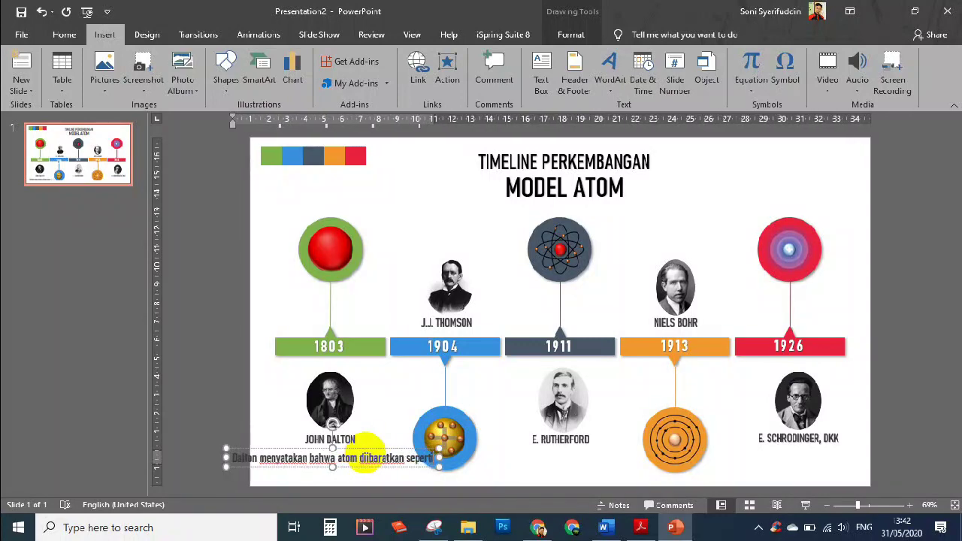
type(" bola pejal")
Centre the description and narrow its box into a three-line caption under JOHN DALTON.
key("ctrl+a")
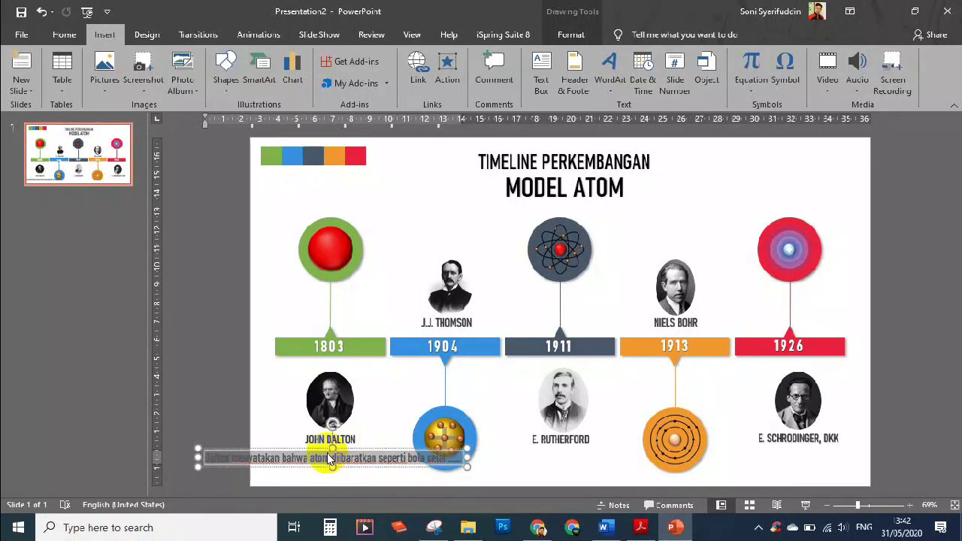
left_click(64, 34)
left_click(344, 61)
scroll(399, 457, "up", 5, "ctrl")
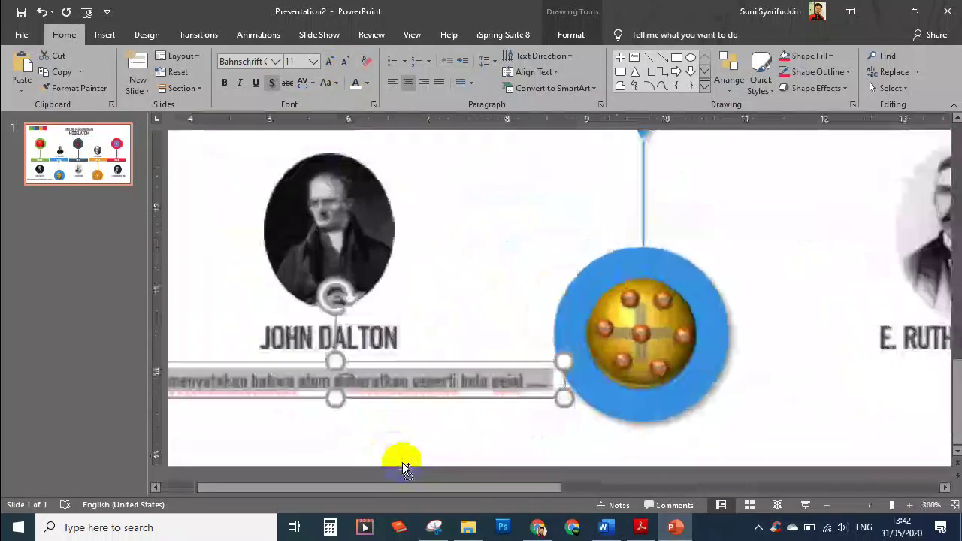
left_click_drag(586, 317, 393, 322)
scroll(197, 413, "down", 5, "ctrl")
left_click_drag(188, 413, 272, 409)
left_click_drag(387, 451, 386, 446)
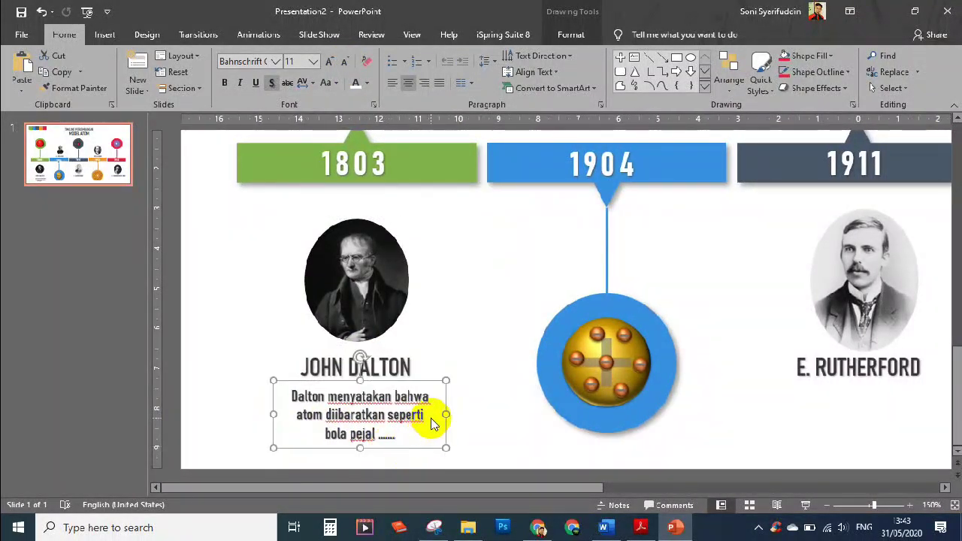
scroll(400, 406, "down", 2, "ctrl")
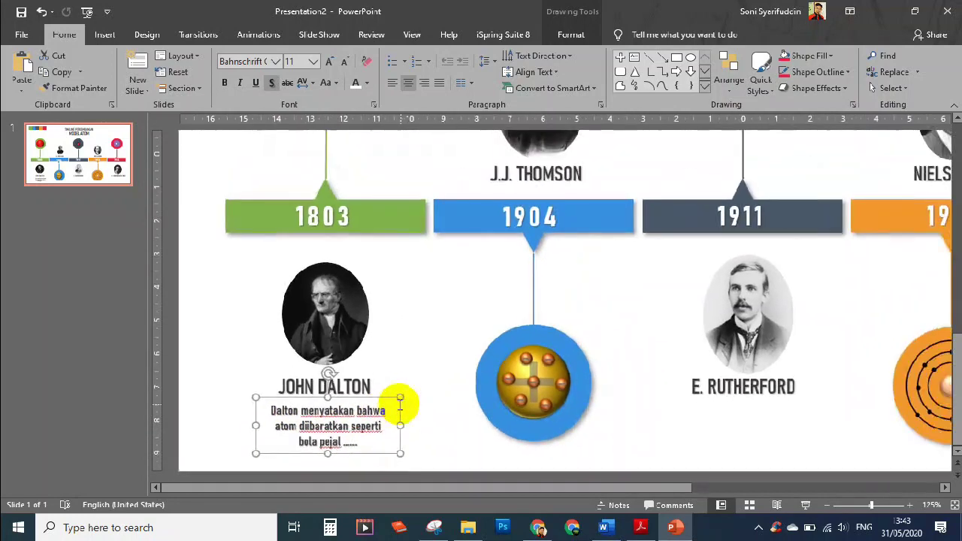
scroll(385, 390, "down", 3, "ctrl")
Place copies of the Dalton caption by J.J. Thomson, E. Rutherford, E. Schrodinger and the remaining portrait.
key("ctrl+c")
key("ctrl+v")
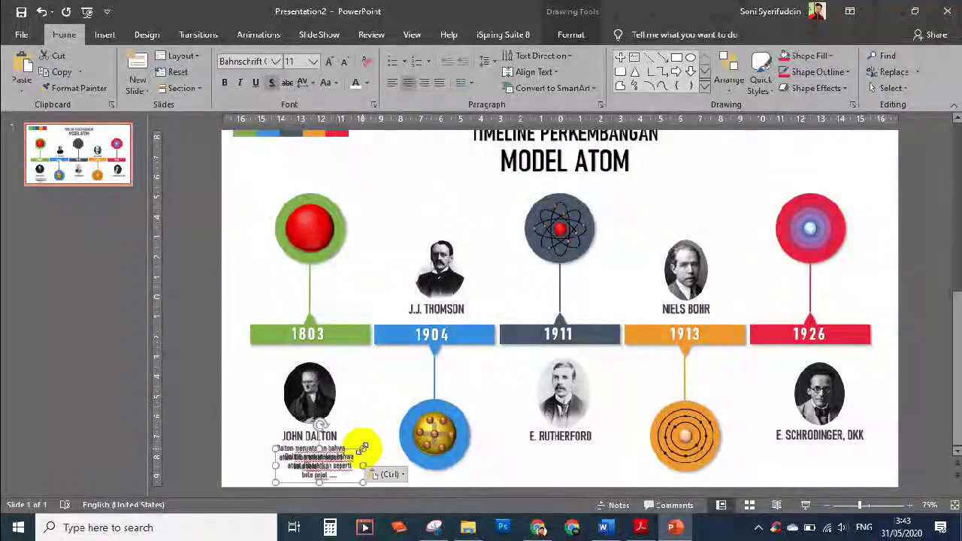
left_click_drag(365, 445, 472, 202)
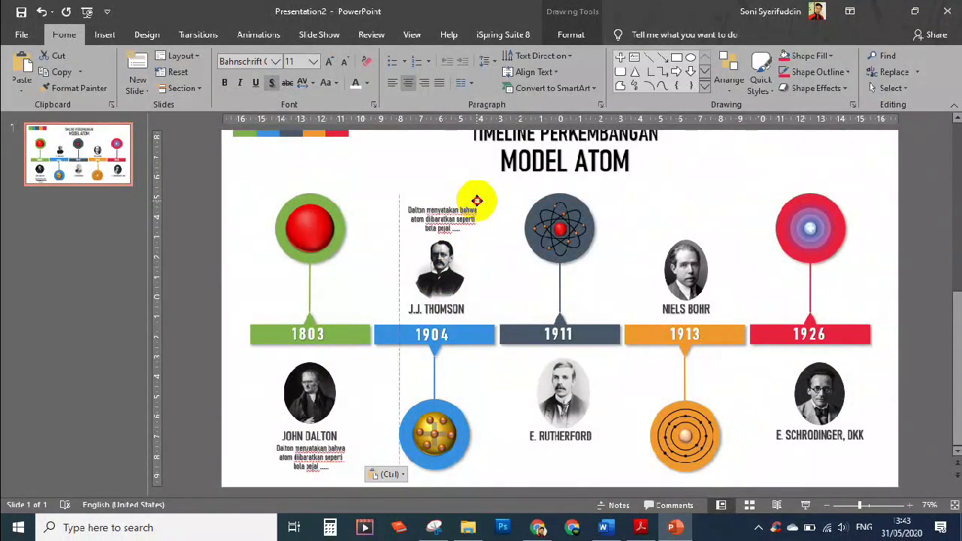
key("ctrl+v")
mouse_move(468, 235)
left_mouse_down()
mouse_move(584, 474)
mouse_move(710, 230)
left_mouse_up()
key("ctrl+v")
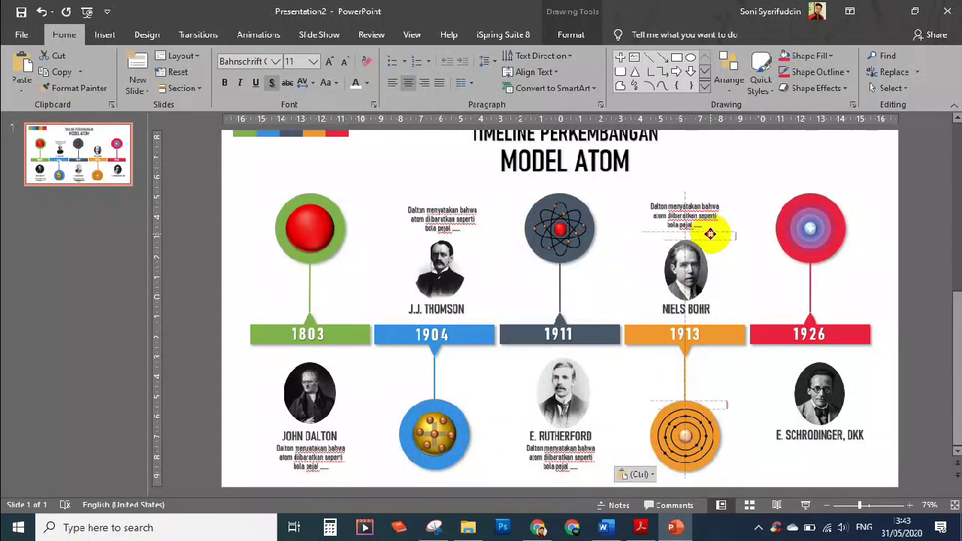
key("ctrl+v")
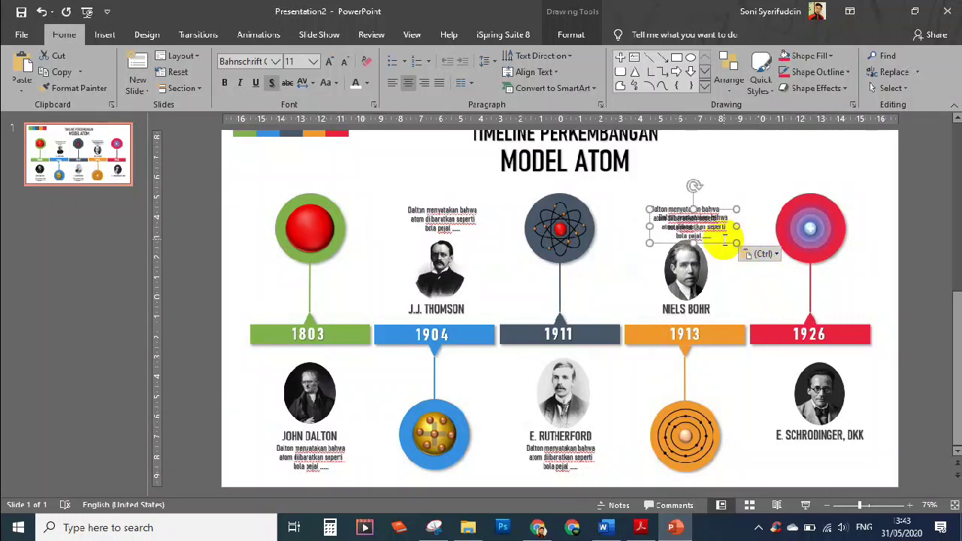
left_click_drag(724, 241, 847, 481)
Set every object on the slide to 'Do not check spelling' in the proofing language settings.
key("ctrl+a")
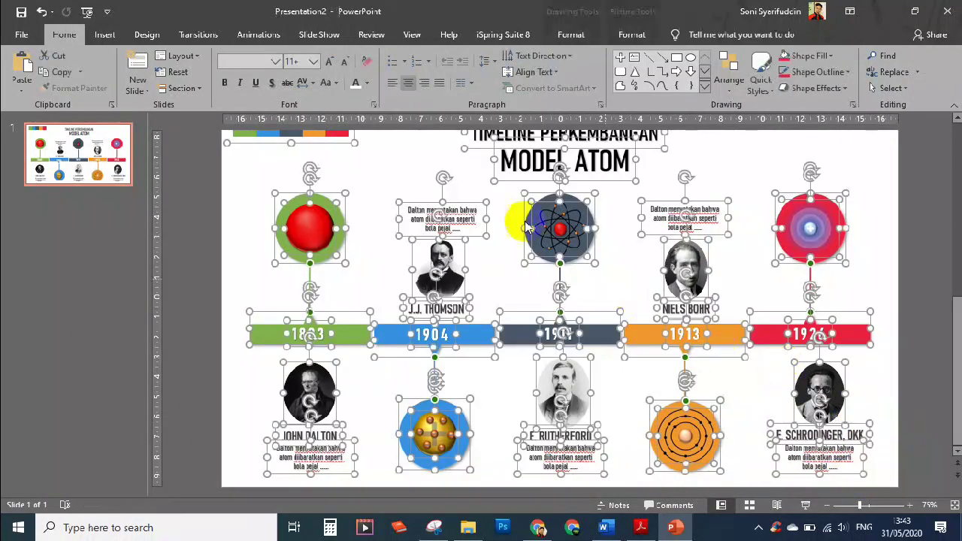
scroll(338, 90, "down", 6)
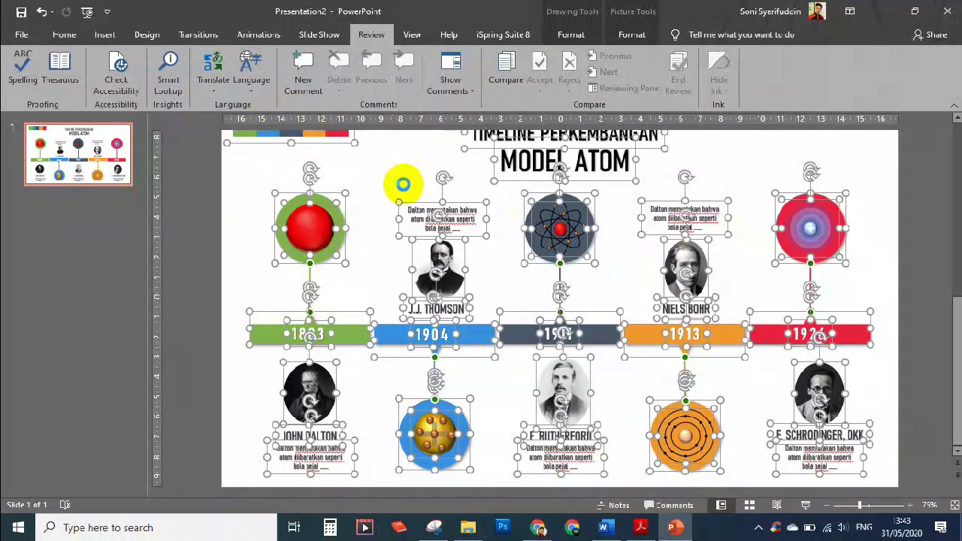
left_click(251, 72)
left_click(285, 101)
left_click(363, 314)
left_click(509, 326)
Switch the slide background to a gradient fill using a light grey radial preset.
left_click(887, 239)
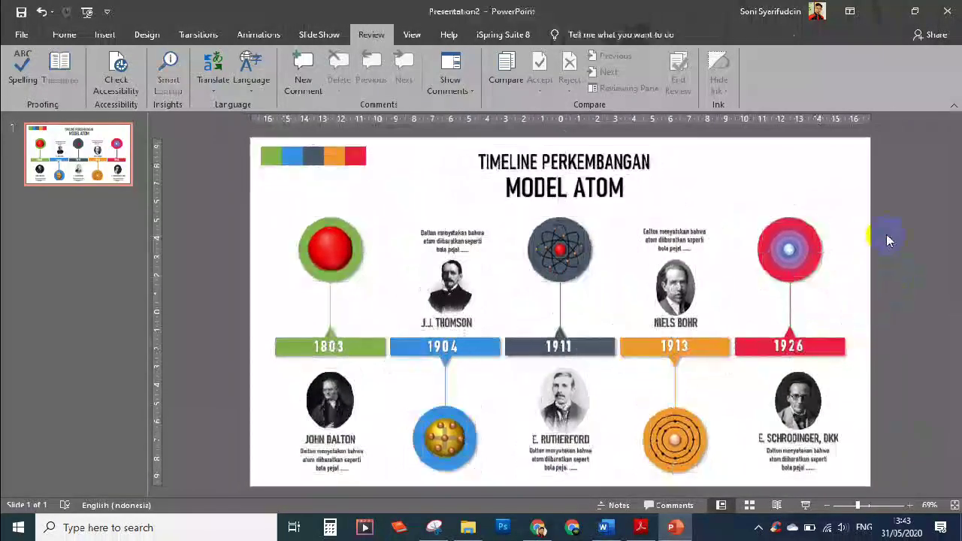
right_click(887, 239)
left_click(826, 354)
left_click(821, 221)
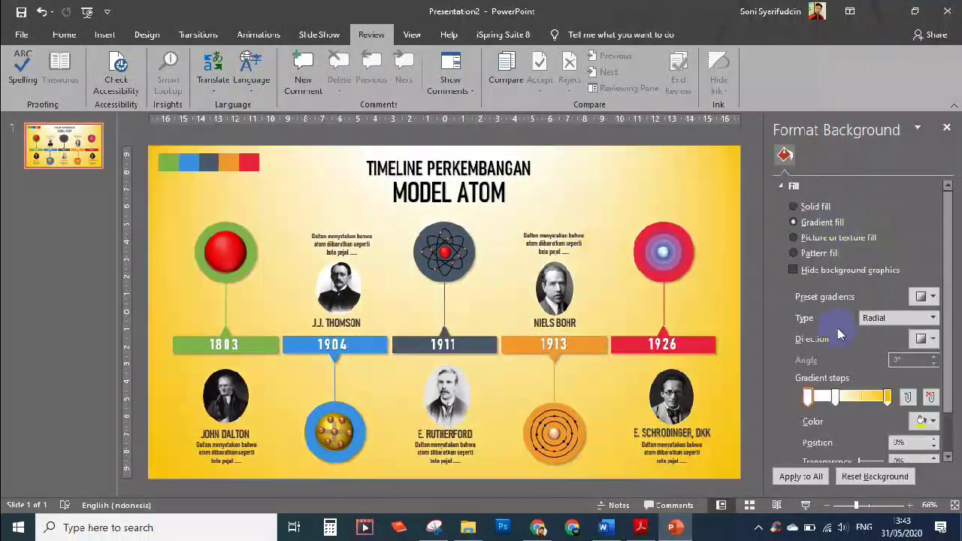
left_click(926, 296)
left_click(853, 355)
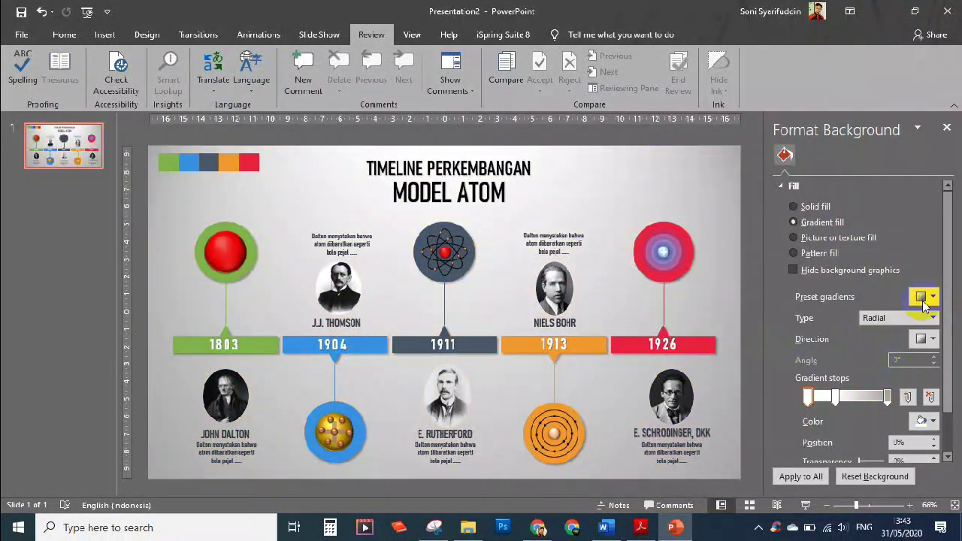
Try orange and peach gradient presets, then settle on a light grey gradient.
left_click(924, 297)
left_click(821, 322)
left_click(926, 297)
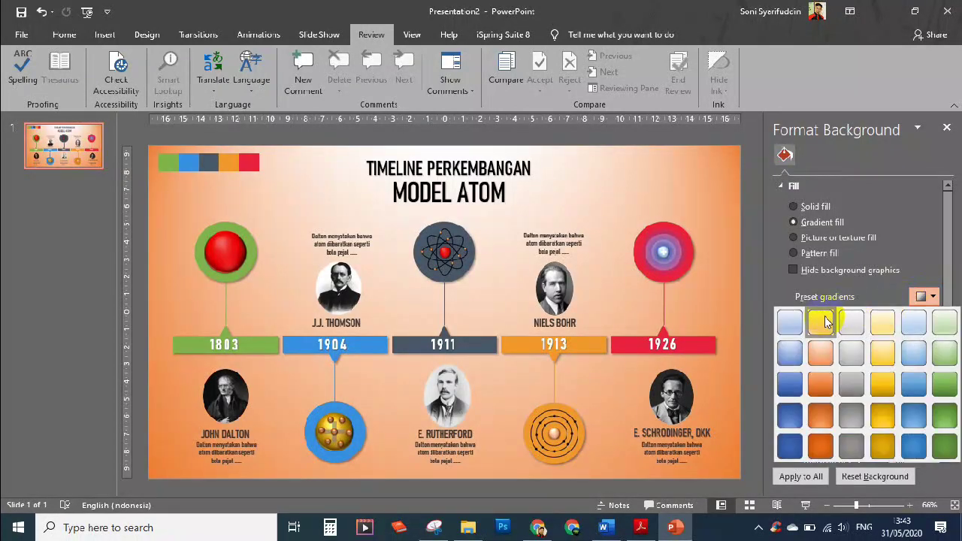
left_click(824, 321)
left_click(924, 298)
left_click(854, 322)
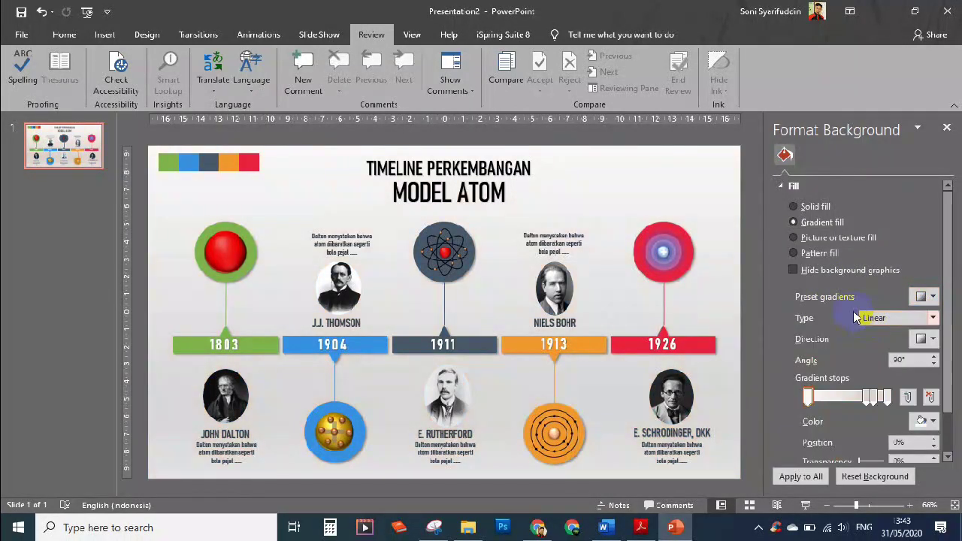
left_click(946, 128)
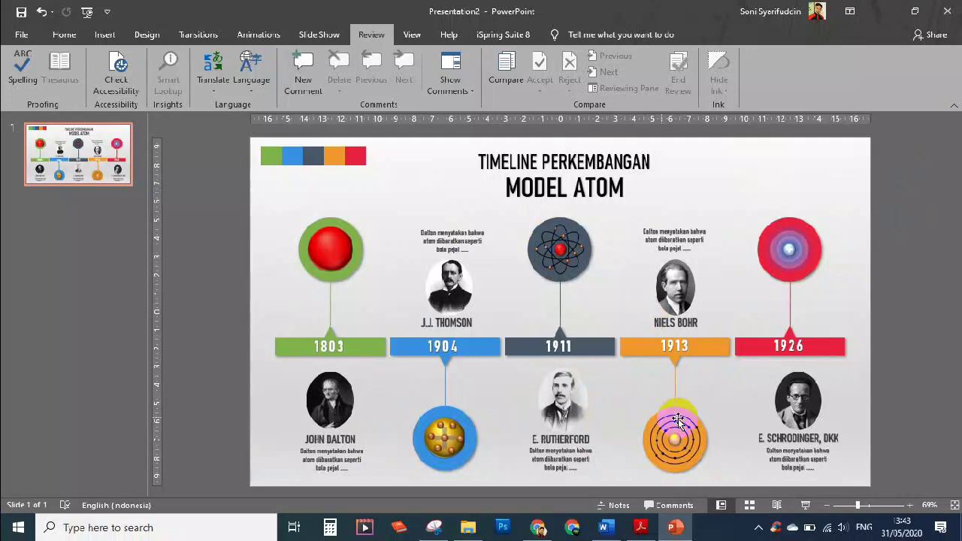
Duplicate the TIMELINE PERKEMBANGAN title box and move the copy to the right.
left_click(571, 162)
key("ctrl+c")
key("ctrl+v")
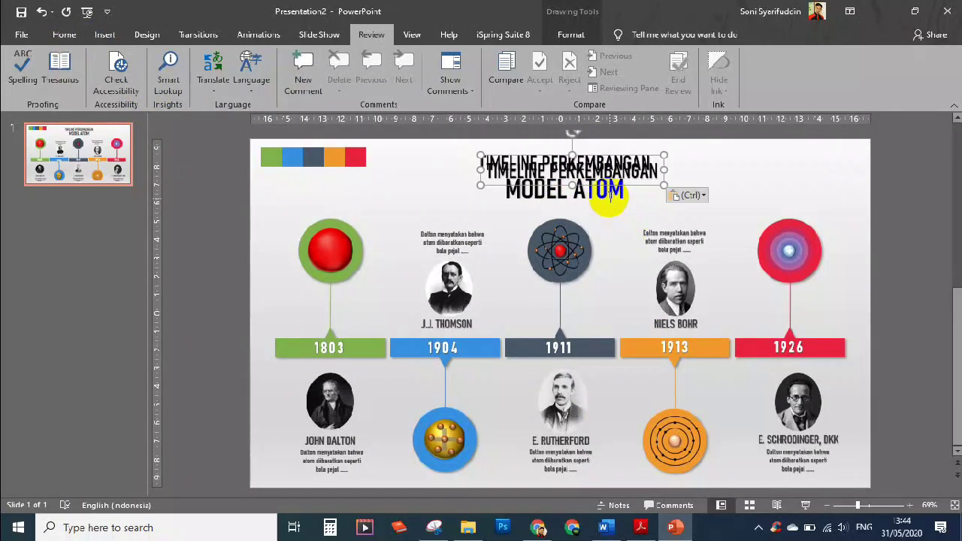
left_click_drag(603, 183, 774, 186)
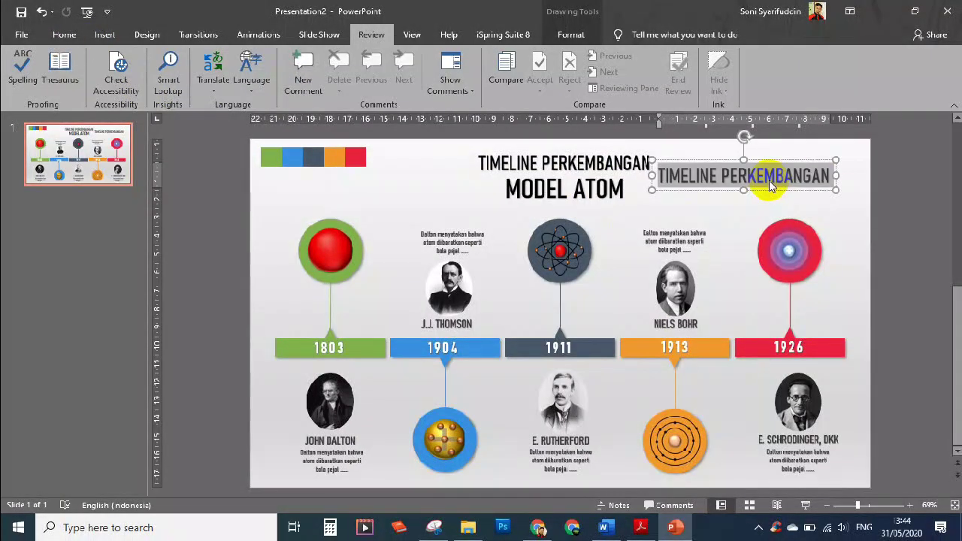
Change its text to 'ANDA DAPAT MENDOWNLOAD TEMPLATE INI GRATIS DI KETERANGAN VIDEO INI' and wrap it beside the 1926 circle.
type("ANDA DAPAT MEND")
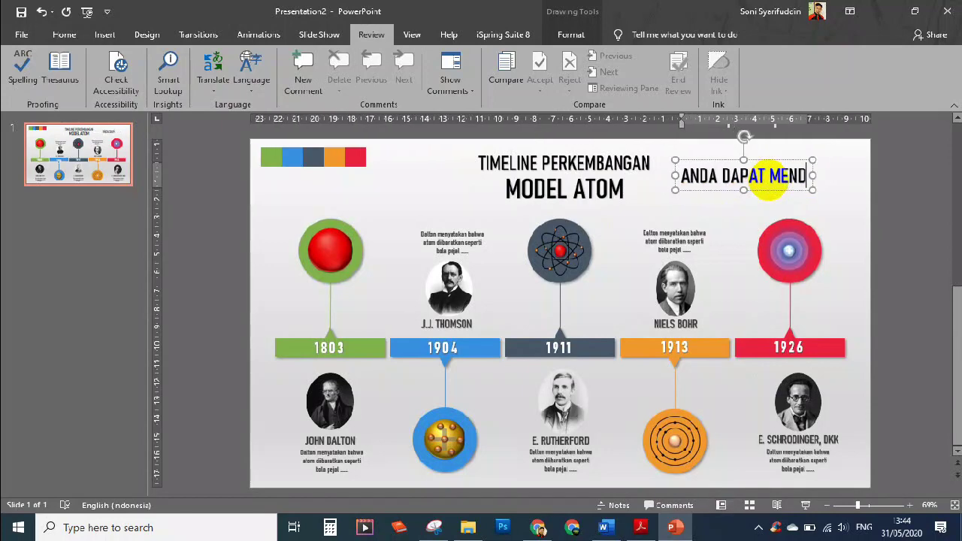
type("OWNLOAD TEMPLAT")
key("BackSpace")
key("BackSpace")
key("BackSpace")
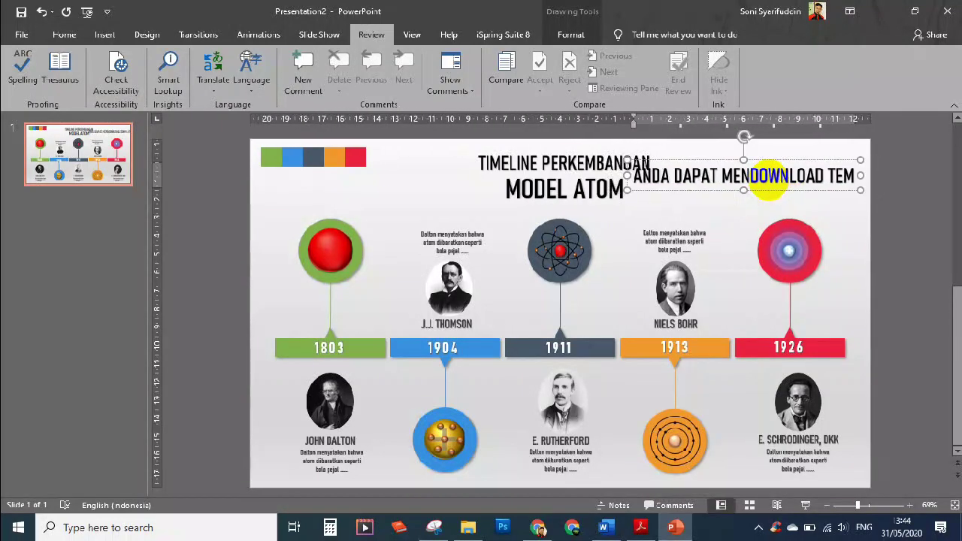
type("PLATE INI GRAT")
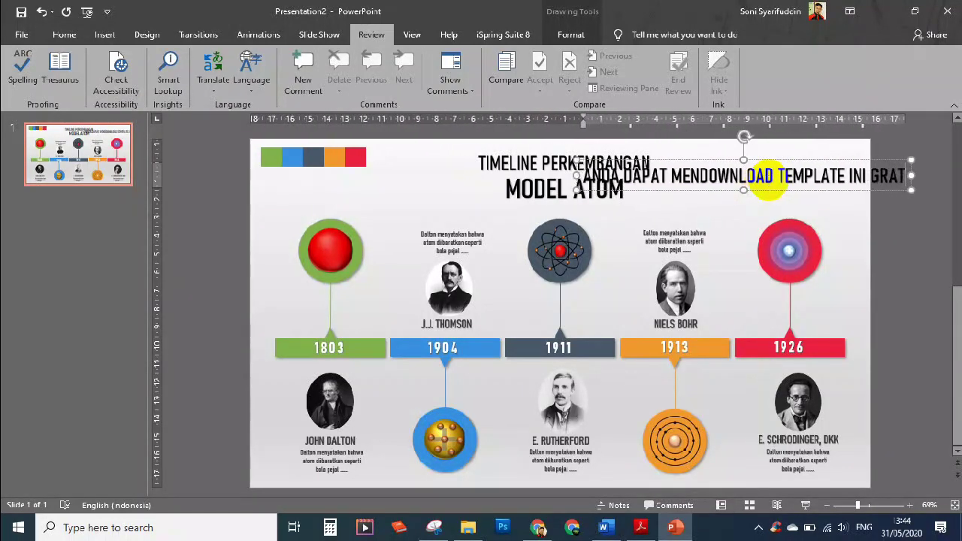
type("IS DI KETERANGAN")
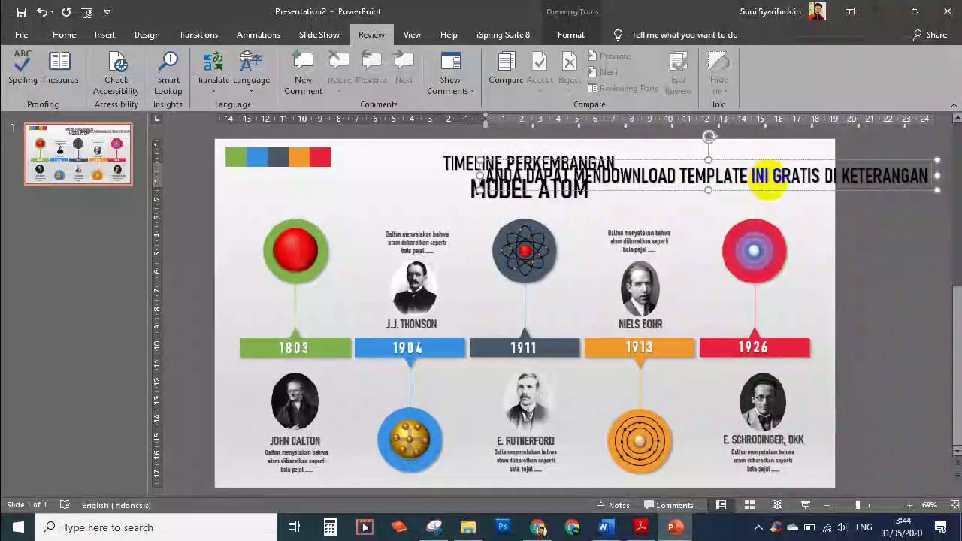
type(" VID")
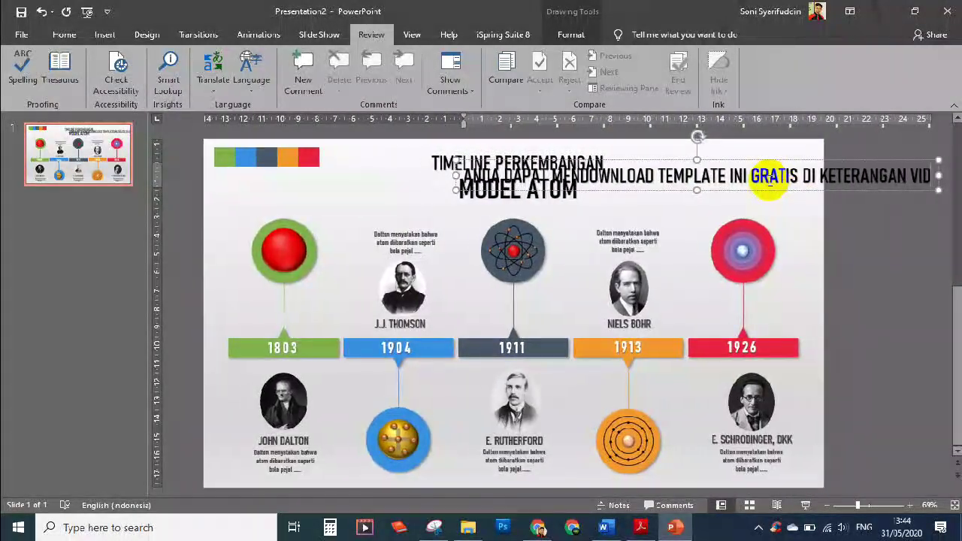
type("EO INI")
left_click_drag(438, 175, 701, 176)
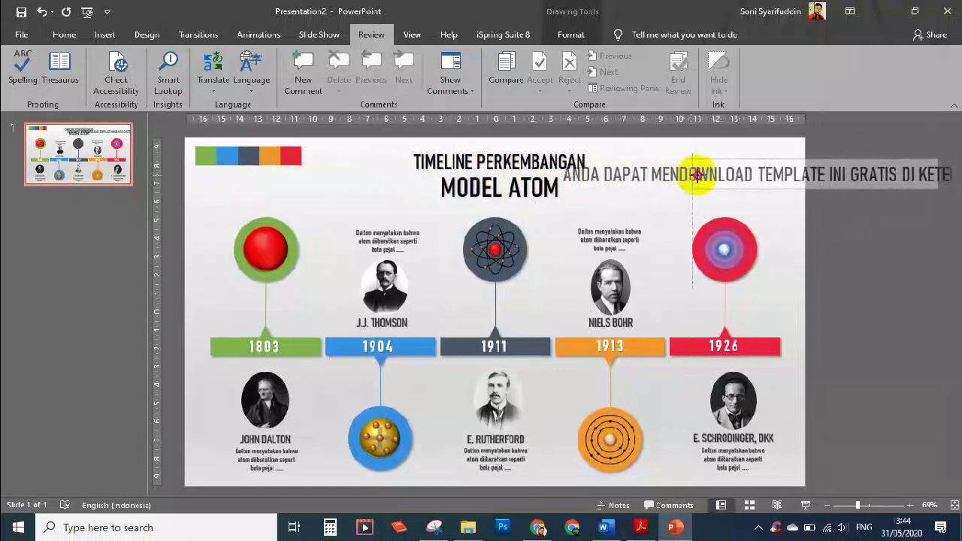
left_click_drag(805, 240, 816, 348)
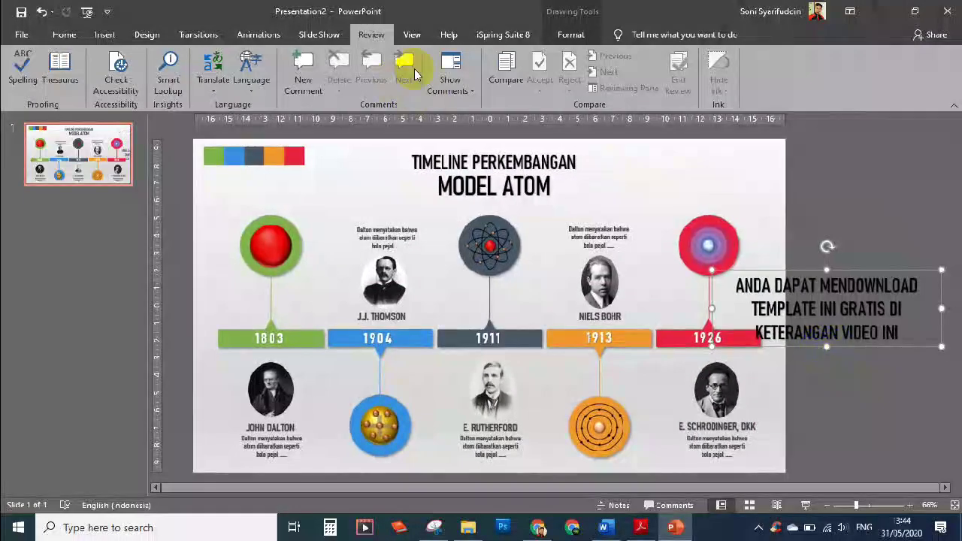
Give the note a white fill, left-align its text, and nudge it up beside the 1926 circle.
left_click(570, 35)
left_click(385, 55)
left_click(342, 83)
key("ctrl+l")
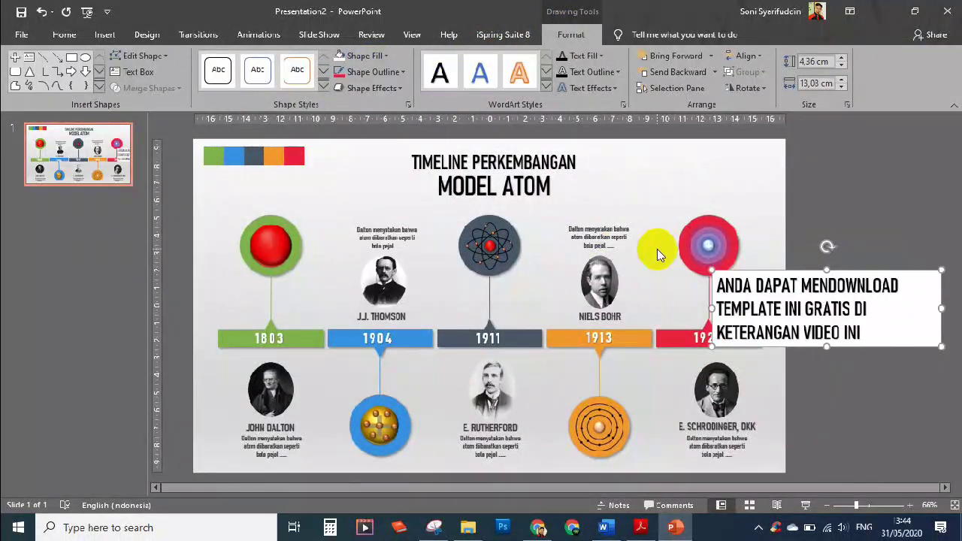
left_click_drag(858, 346, 834, 324)
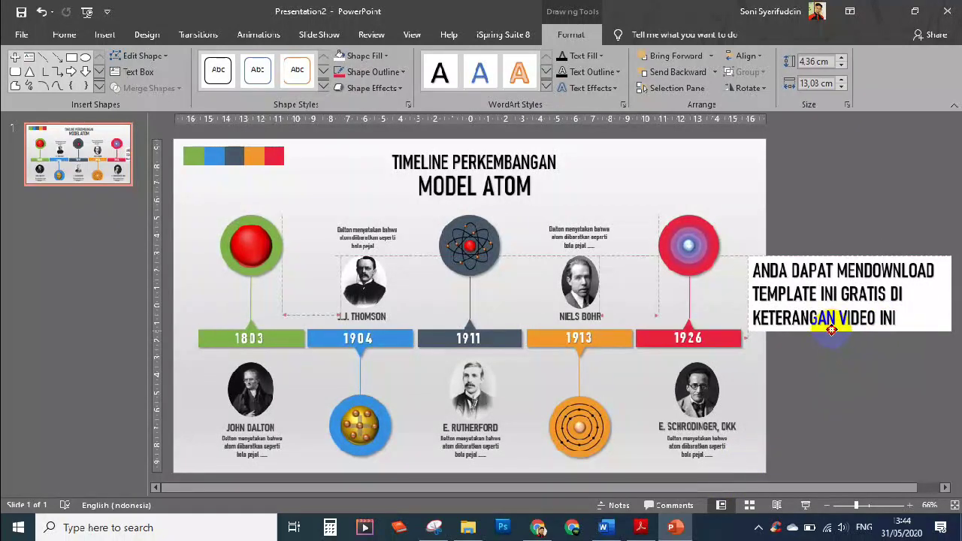
Append 'PLUS KETERANGAN DARI SETIAP MODEL ATOM' plus a thank-you and like, comment & subscribe reminder.
left_click(899, 304)
key("Return")
type("PLUS KETERANGAN DARI SETI")
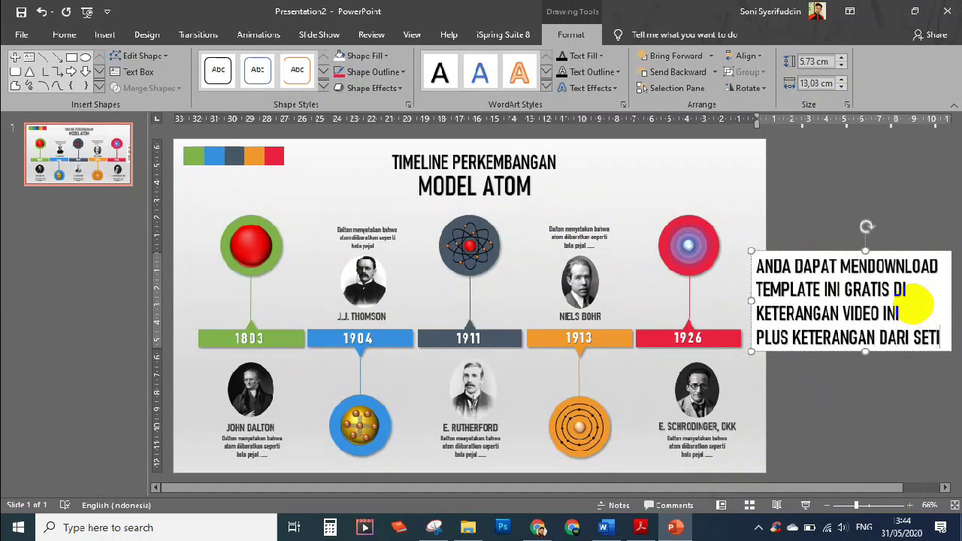
type("AP MODEL ATOM")
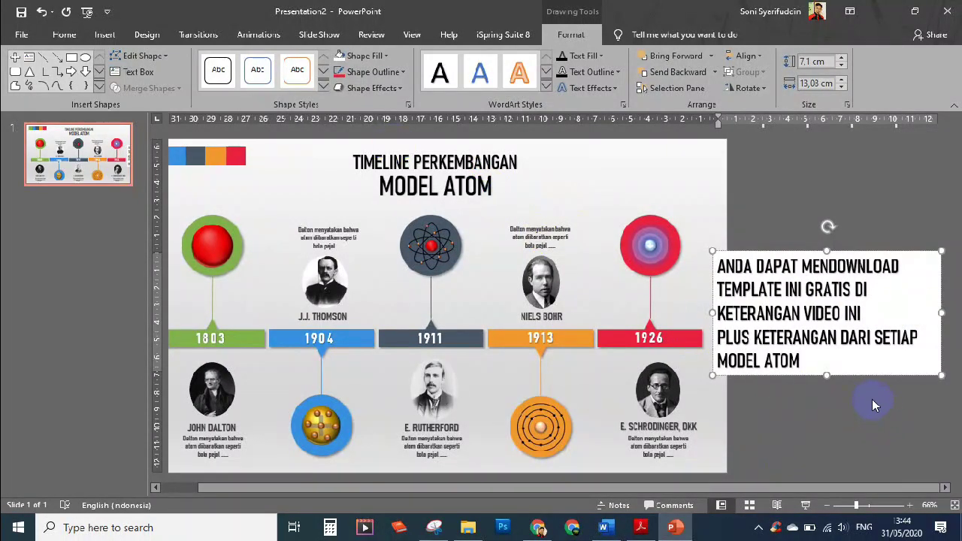
key("Return")
type("TE")
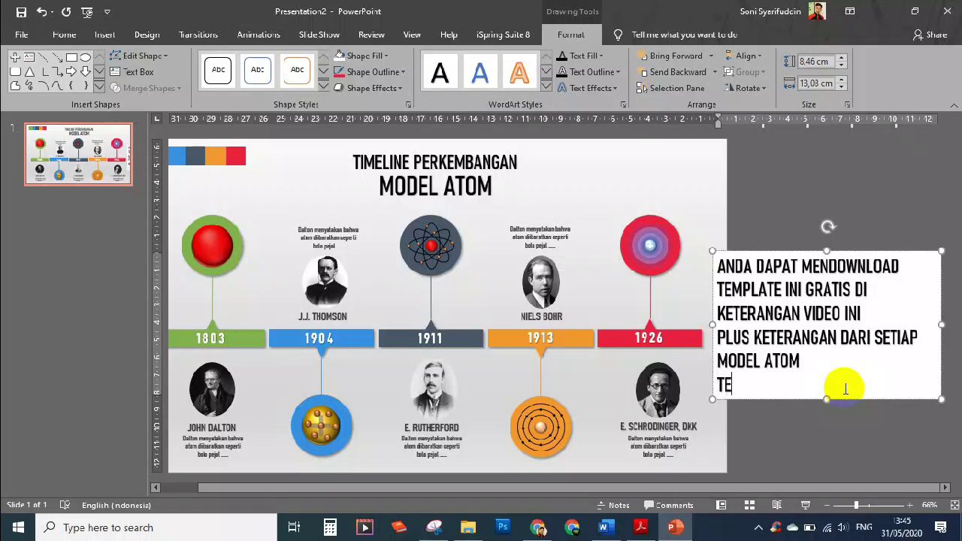
type("RIMAKASIH SUDAH MENONTON")
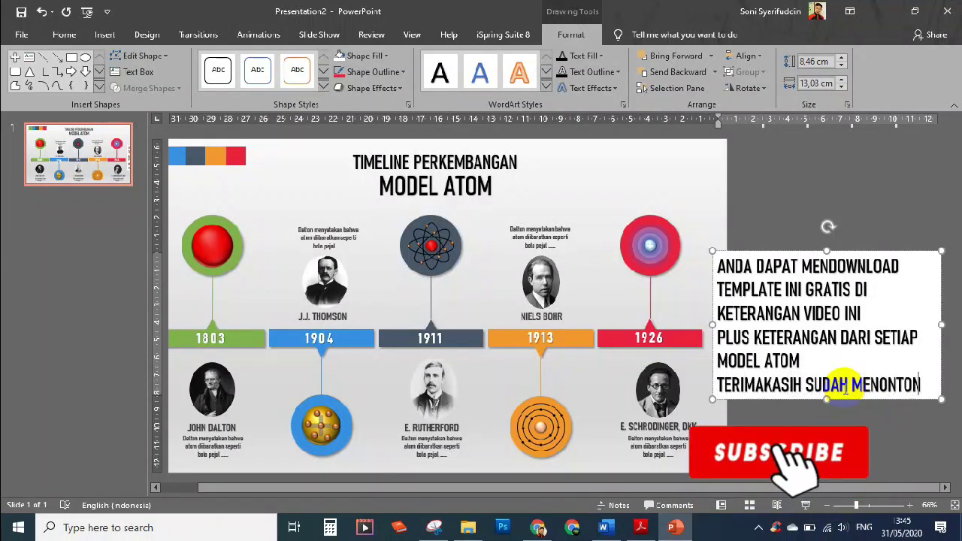
key("Return")
type("LUPA LI")
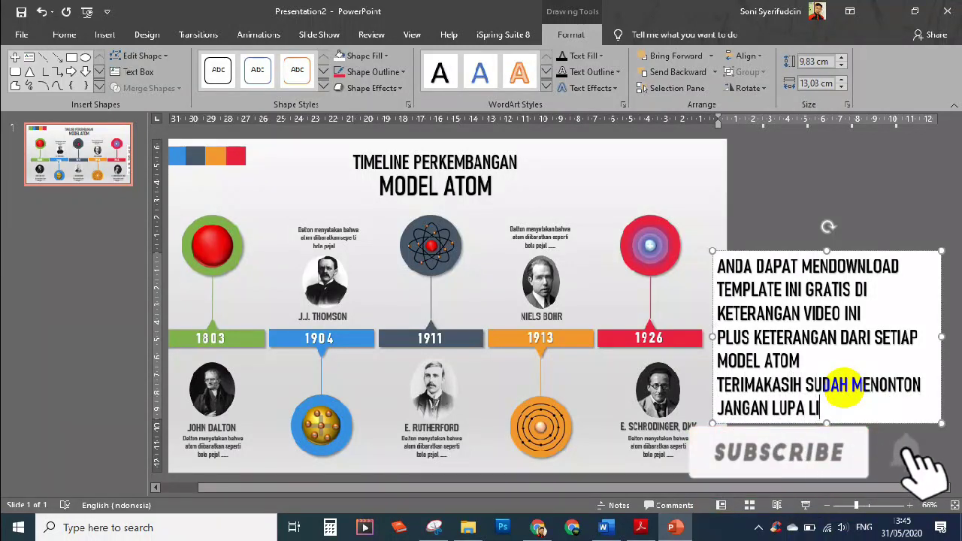
type("KE, COMMENT, & SUBSCRIBE YAA....")
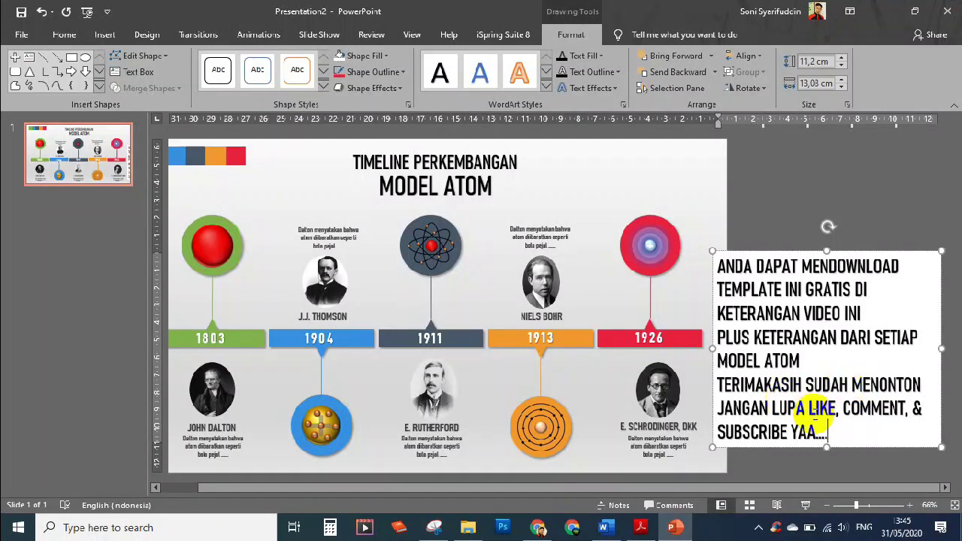
key("Escape")
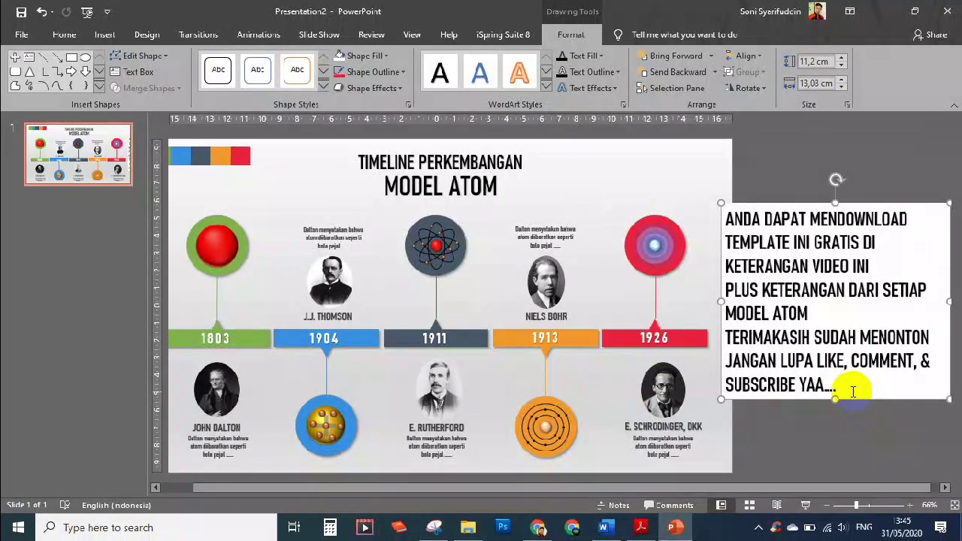